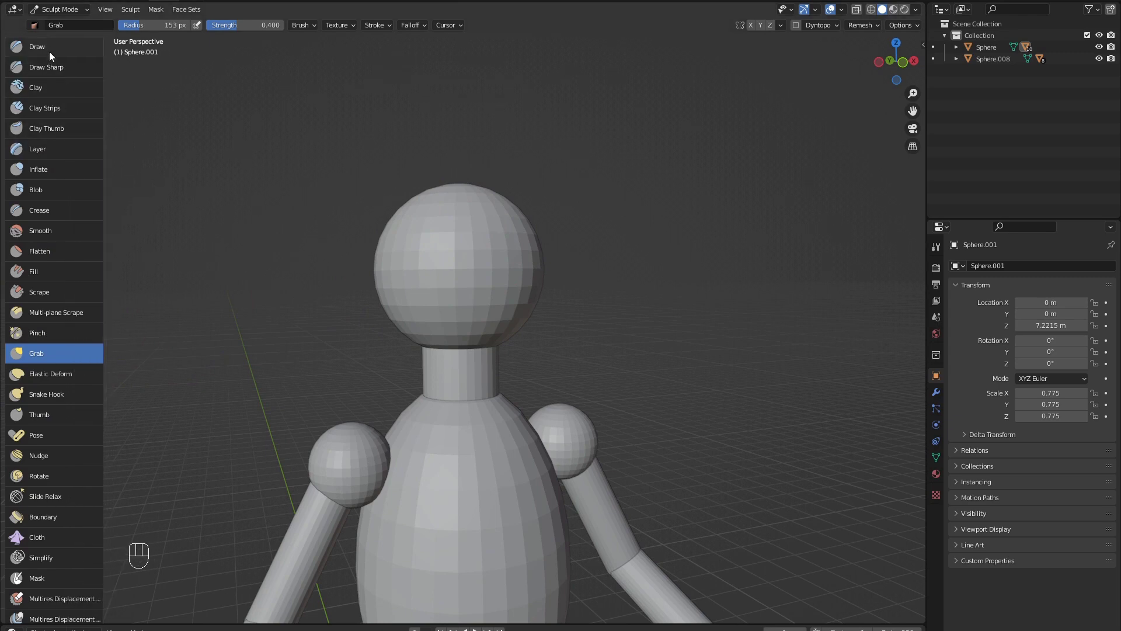
{"action": "scroll", "coordinate": [67, 247], "scroll_direction": "down", "scroll_amount": 10}
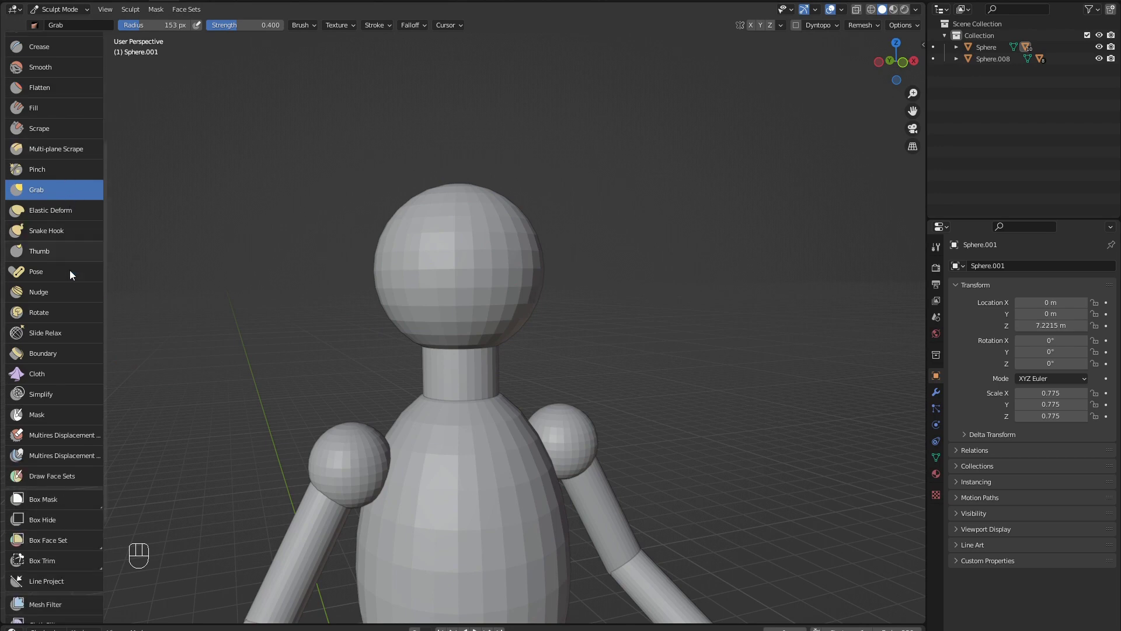
{"action": "scroll", "coordinate": [70, 282], "scroll_direction": "down", "scroll_amount": 1}
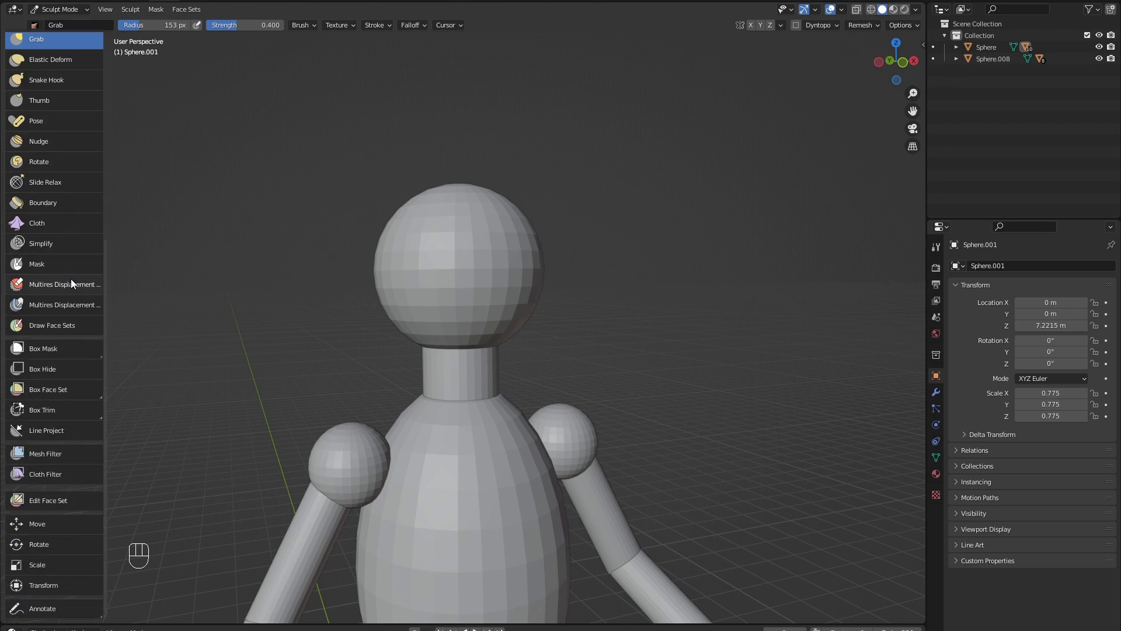
{"action": "scroll", "coordinate": [71, 279], "scroll_direction": "up", "scroll_amount": 3}
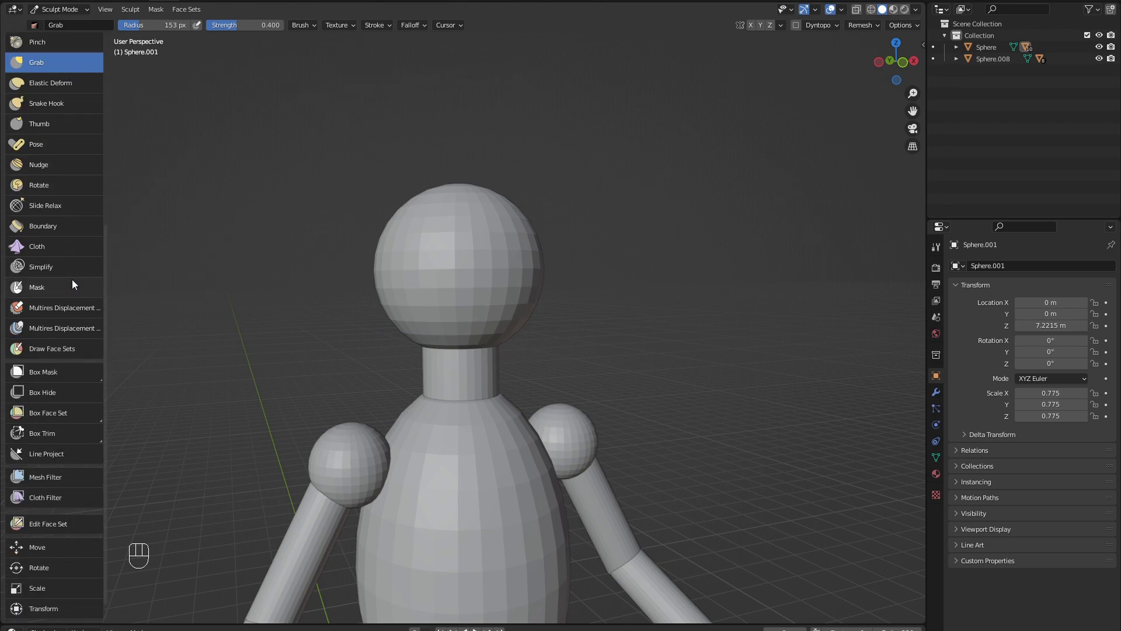
{"action": "scroll", "coordinate": [73, 285], "scroll_direction": "up", "scroll_amount": 9}
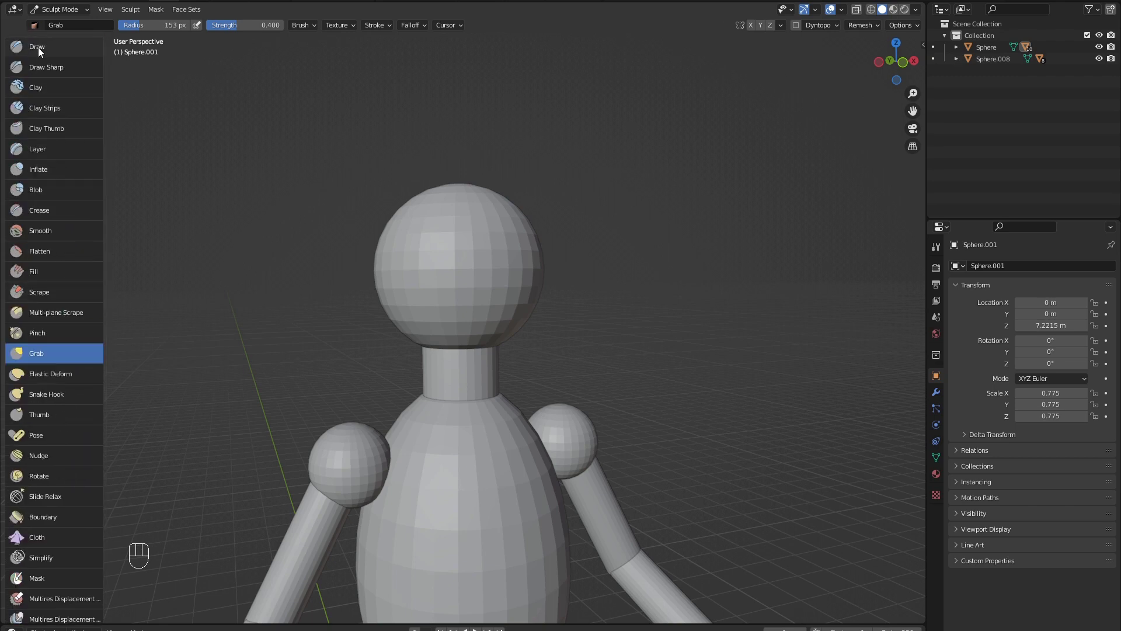
- Select the Draw brush and set its radius to 67 px and its strength to 0.406
{"action": "left_click", "coordinate": [37, 46]}
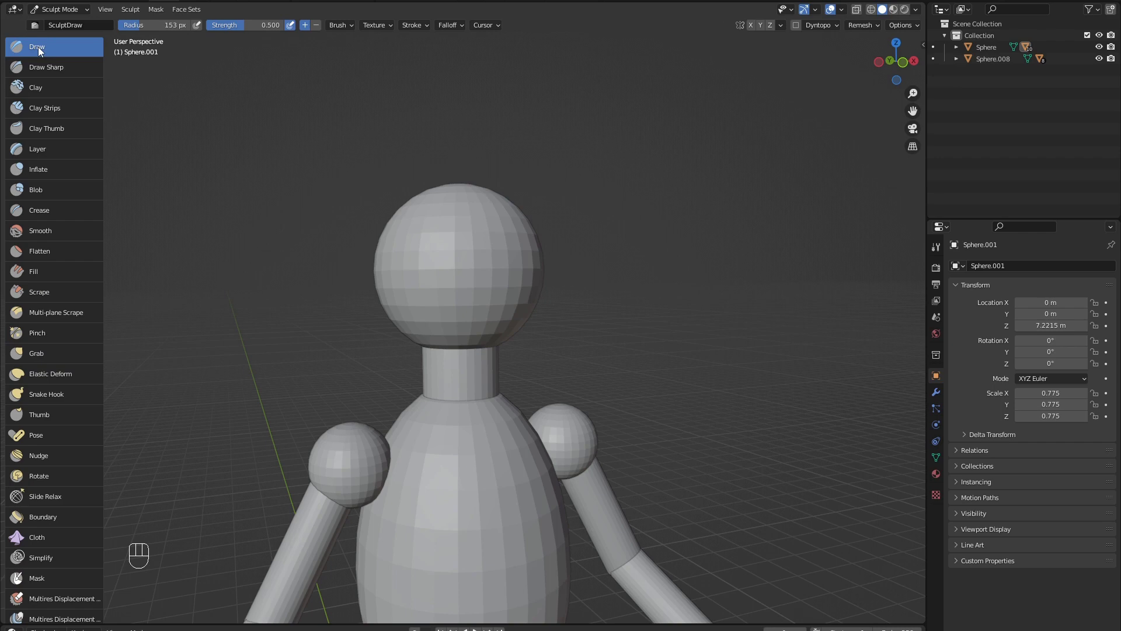
{"action": "middle_click_drag", "start_coordinate": [237, 200], "coordinate": [303, 225]}
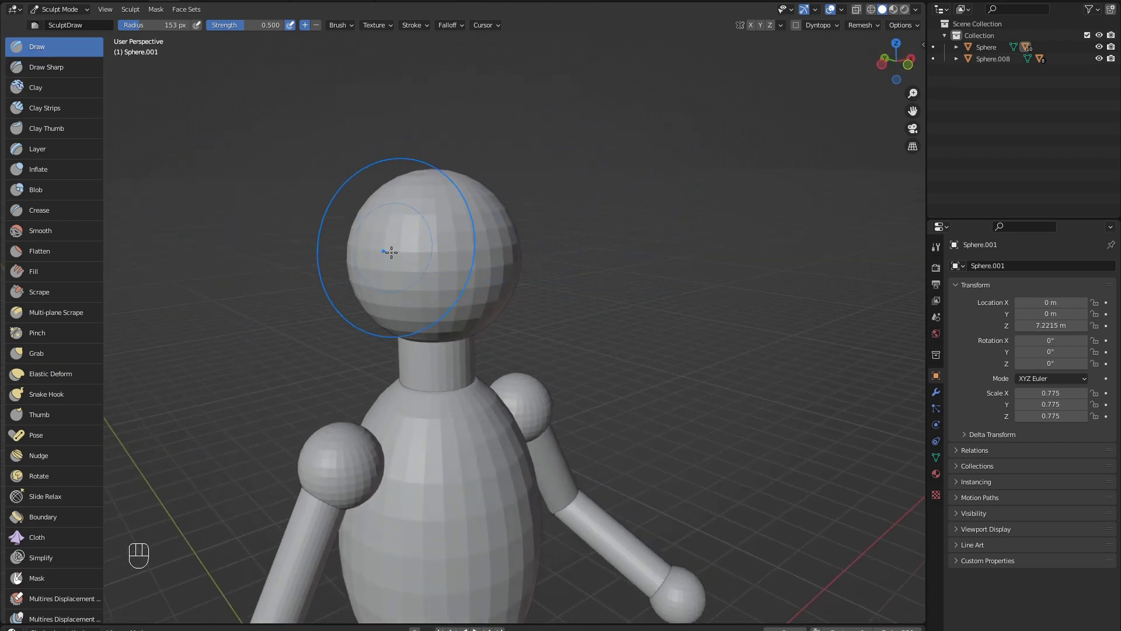
{"action": "middle_click_drag", "start_coordinate": [689, 204], "coordinate": [669, 202]}
{"action": "key", "text": "f"}
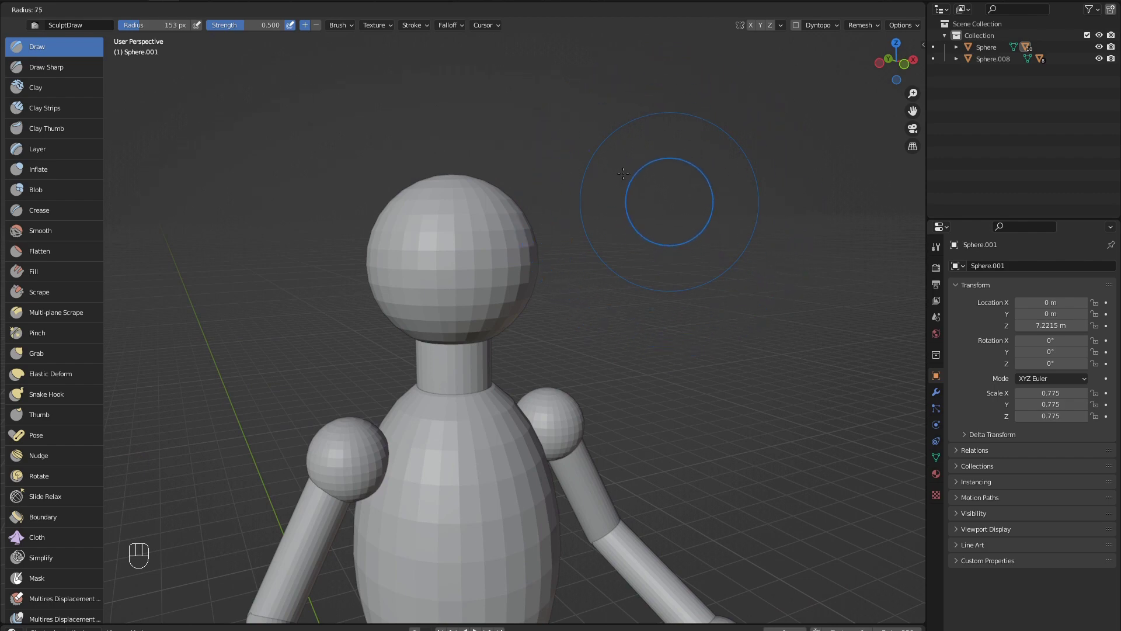
{"action": "left_click", "coordinate": [618, 170]}
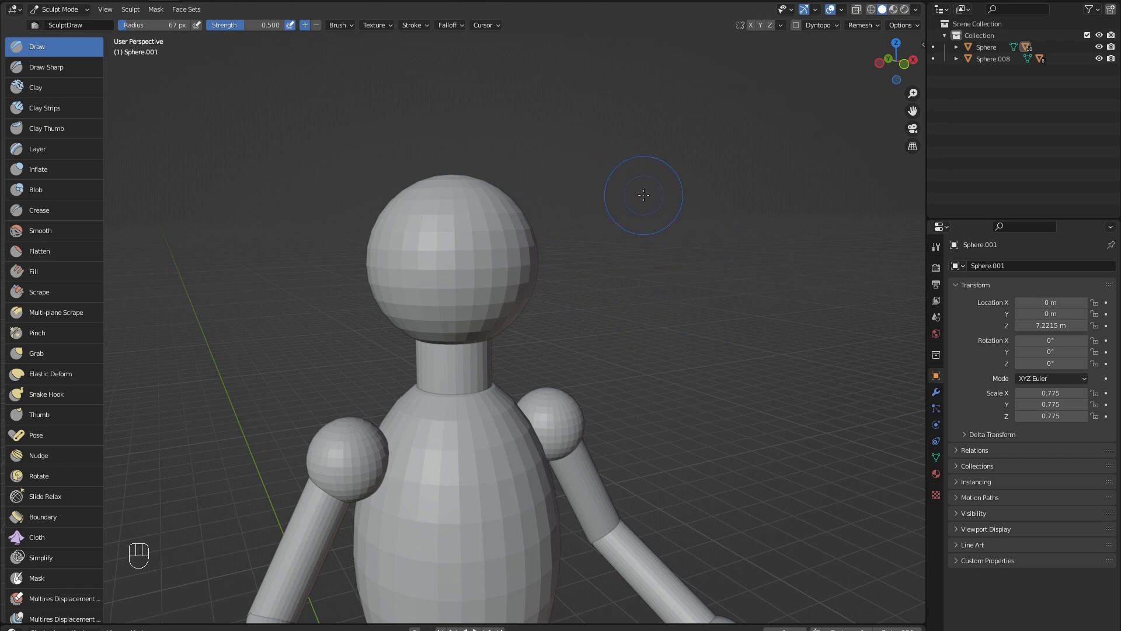
{"action": "key", "text": "shift+f"}
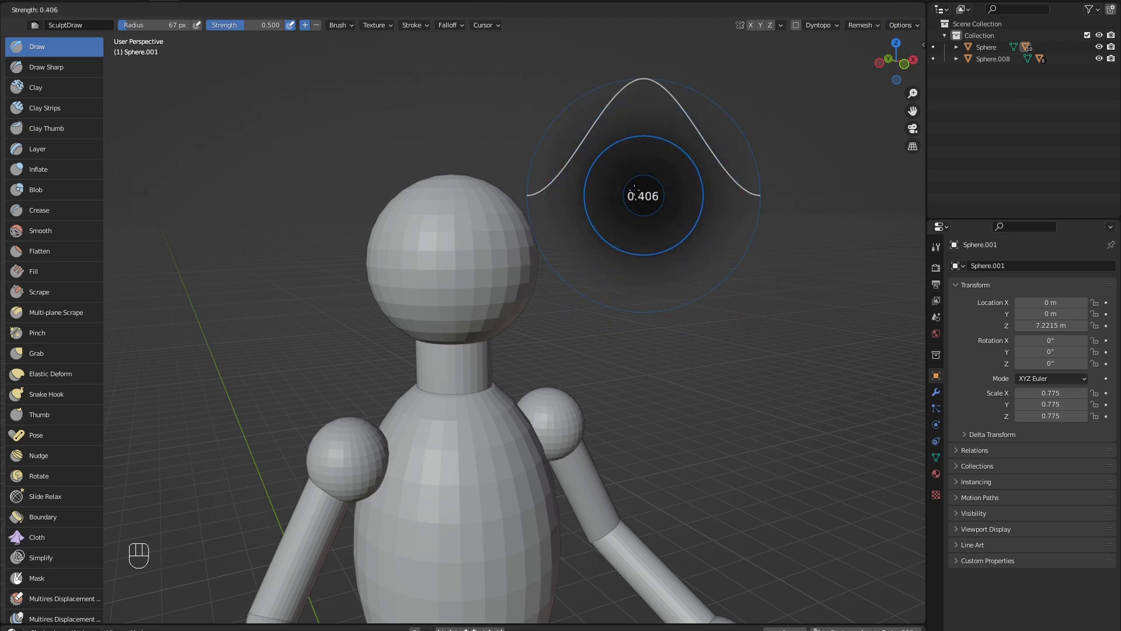
{"action": "left_click", "coordinate": [634, 190]}
- Turn on X-axis mirror symmetry for sculpting the head and make Grab the active brush
{"action": "left_click", "coordinate": [37, 353]}
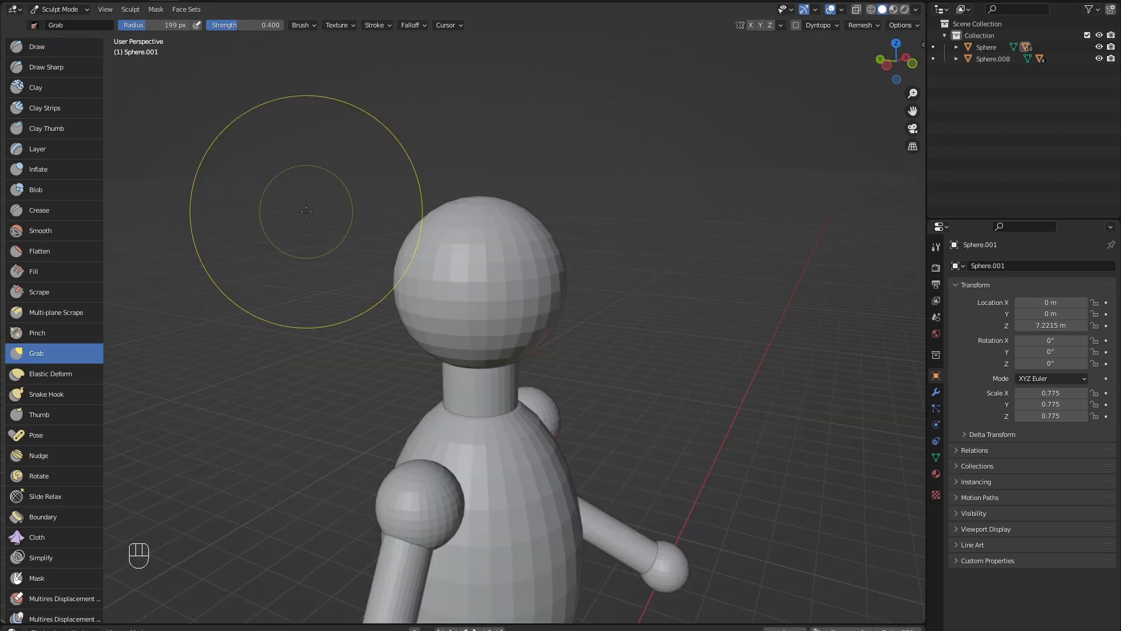
{"action": "left_click", "coordinate": [751, 27]}
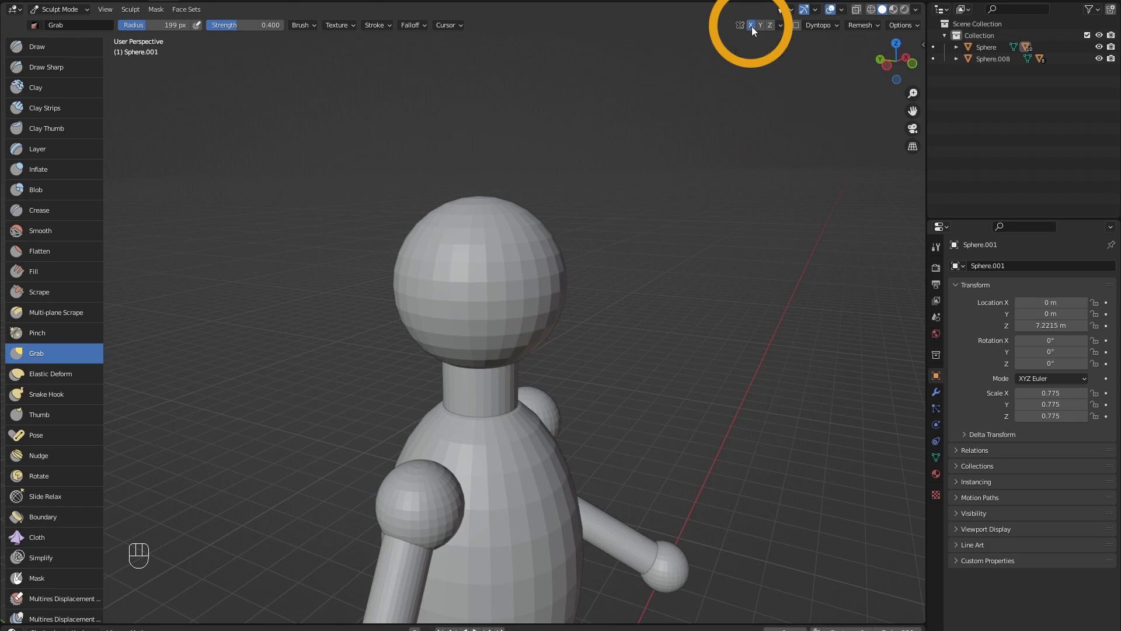
{"action": "middle_click_drag", "start_coordinate": [624, 111], "coordinate": [584, 94]}
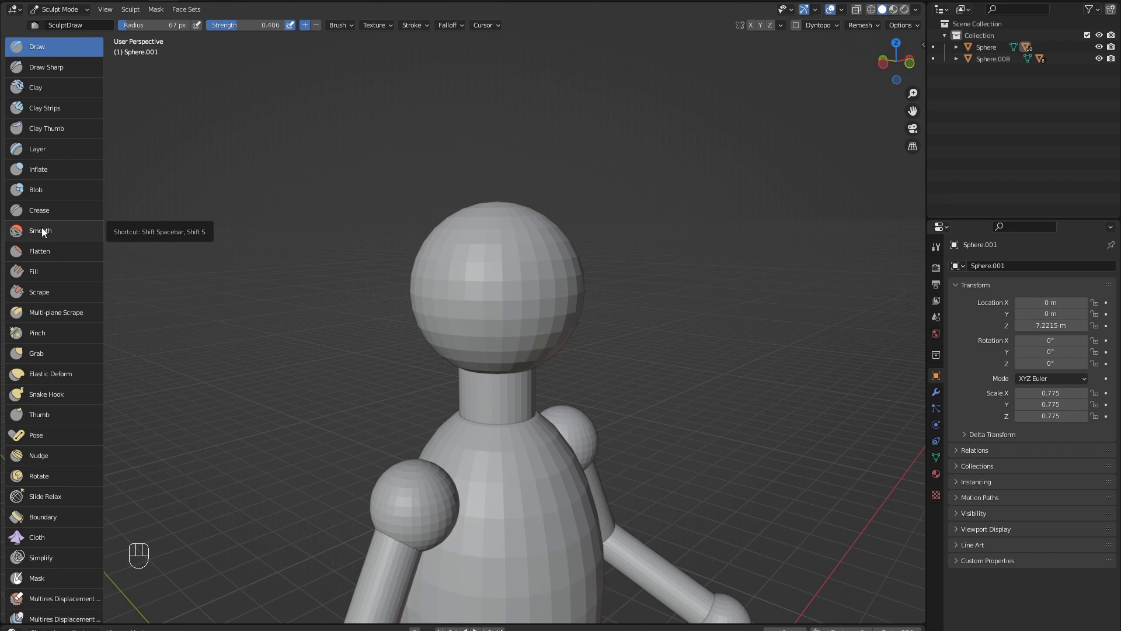
{"action": "left_click", "coordinate": [34, 352]}
{"action": "middle_click_drag", "start_coordinate": [282, 249], "coordinate": [358, 218]}
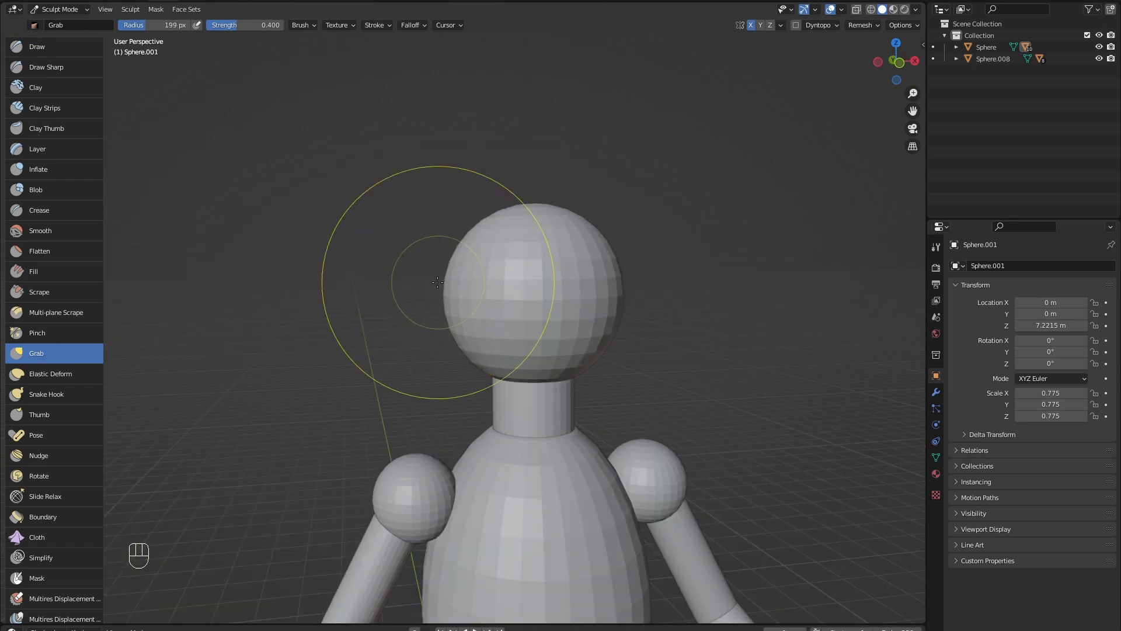
- Enlarge the Grab brush and push the sides of the head sphere inward to narrow it
{"action": "key", "text": "f"}
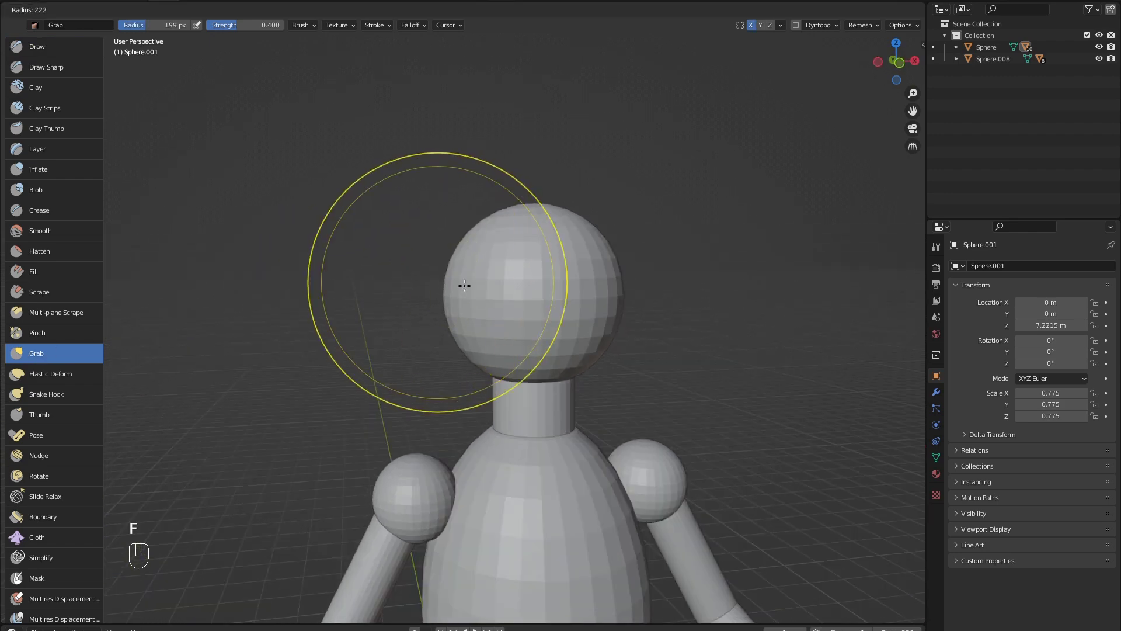
{"action": "left_click", "coordinate": [445, 292]}
{"action": "left_click_drag", "start_coordinate": [445, 292], "coordinate": [481, 291]}
{"action": "middle_click_drag", "start_coordinate": [490, 291], "coordinate": [545, 292]}
- Reshape the lower head into a jaw with the Grab brush at a 144 px radius, and enlarge the brush to 262 px
{"action": "key", "text": "f"}
{"action": "left_click", "coordinate": [520, 360]}
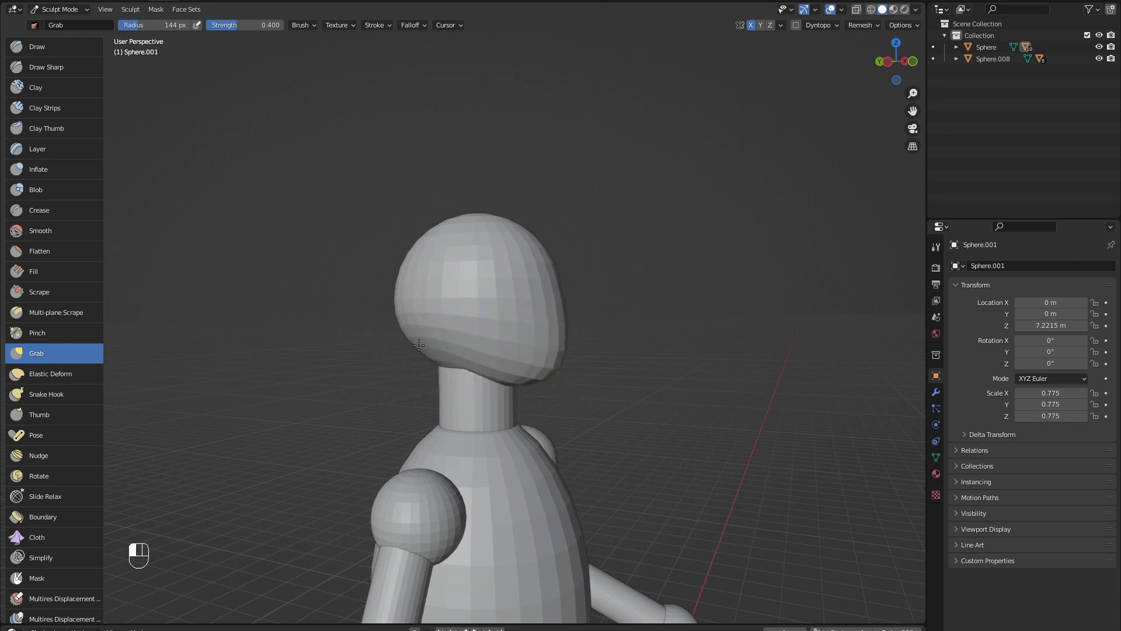
{"action": "mouse_move", "coordinate": [433, 324]}
{"action": "middle_mouse_down"}
{"action": "mouse_move", "coordinate": [377, 342]}
{"action": "mouse_move", "coordinate": [356, 332]}
{"action": "mouse_move", "coordinate": [338, 295]}
{"action": "middle_mouse_up"}
{"action": "key", "text": "f"}
{"action": "left_click", "coordinate": [372, 269]}
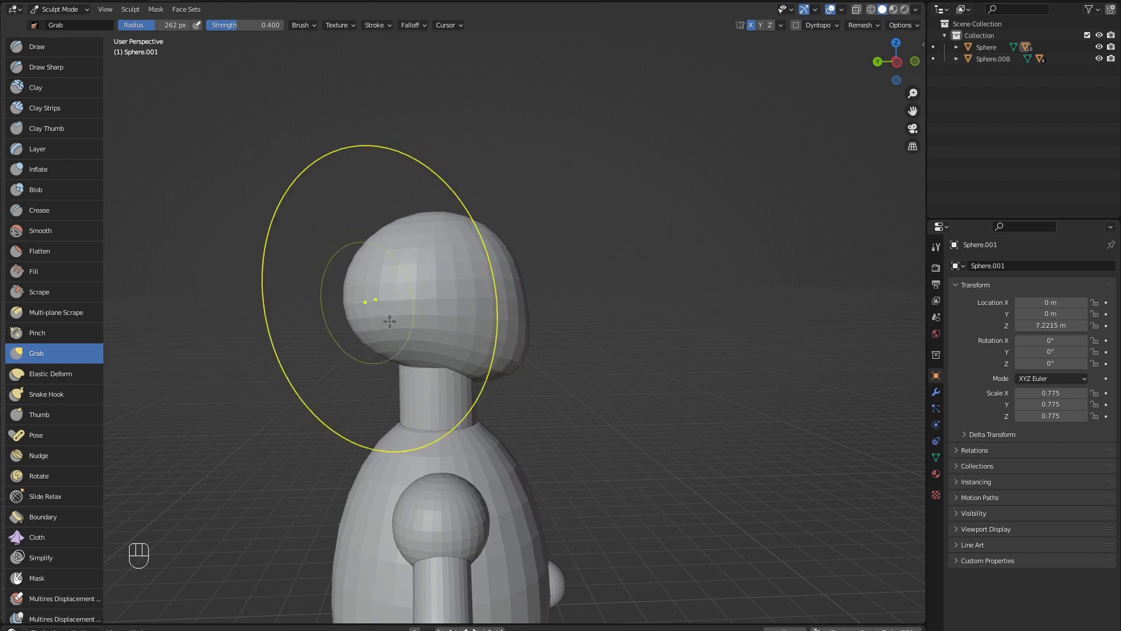
- Refine the side and underside of the head with the Grab brush, starting at a 146 px radius and ending at 264 px
{"action": "key", "text": "f"}
{"action": "left_click", "coordinate": [343, 337]}
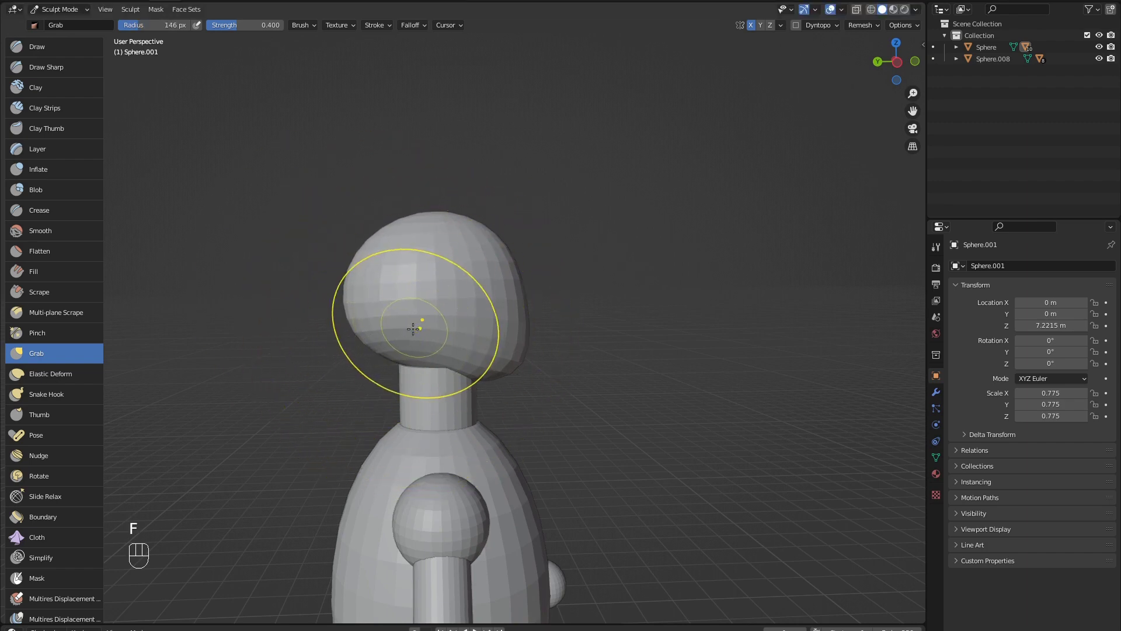
{"action": "middle_click_drag", "start_coordinate": [368, 295], "coordinate": [456, 320]}
{"action": "key", "text": "f"}
{"action": "left_click", "coordinate": [434, 293]}
{"action": "middle_click_drag", "start_coordinate": [423, 295], "coordinate": [437, 387]}
{"action": "key", "text": "f"}
{"action": "left_click", "coordinate": [515, 219]}
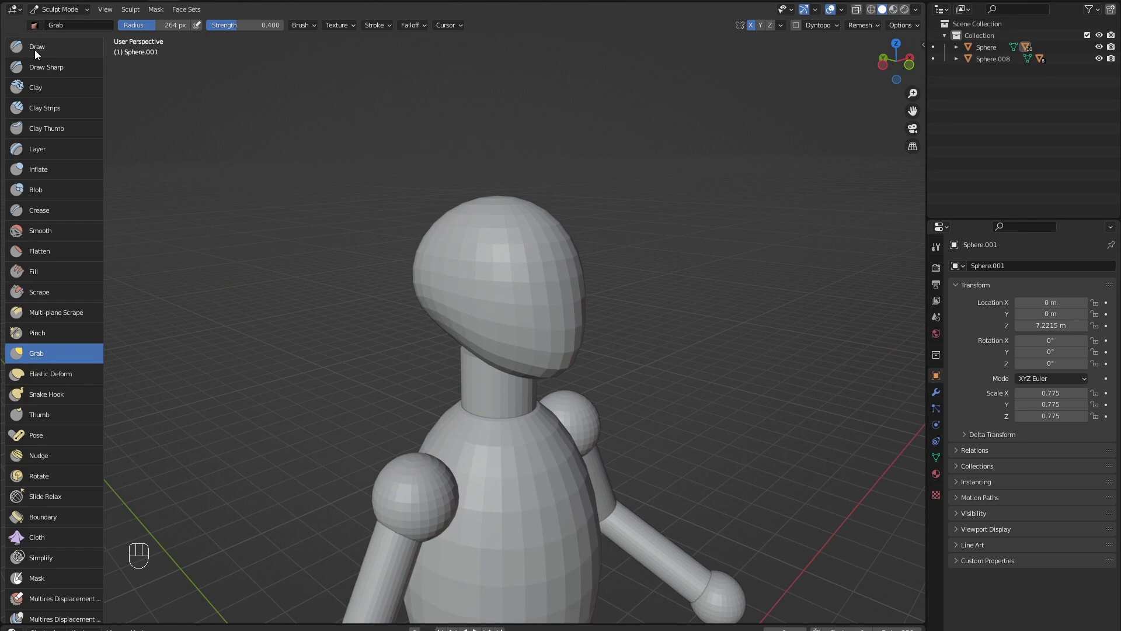
- Sculpt along the cheek and jaw with the Draw brush at a 102 px radius
{"action": "left_click", "coordinate": [34, 50]}
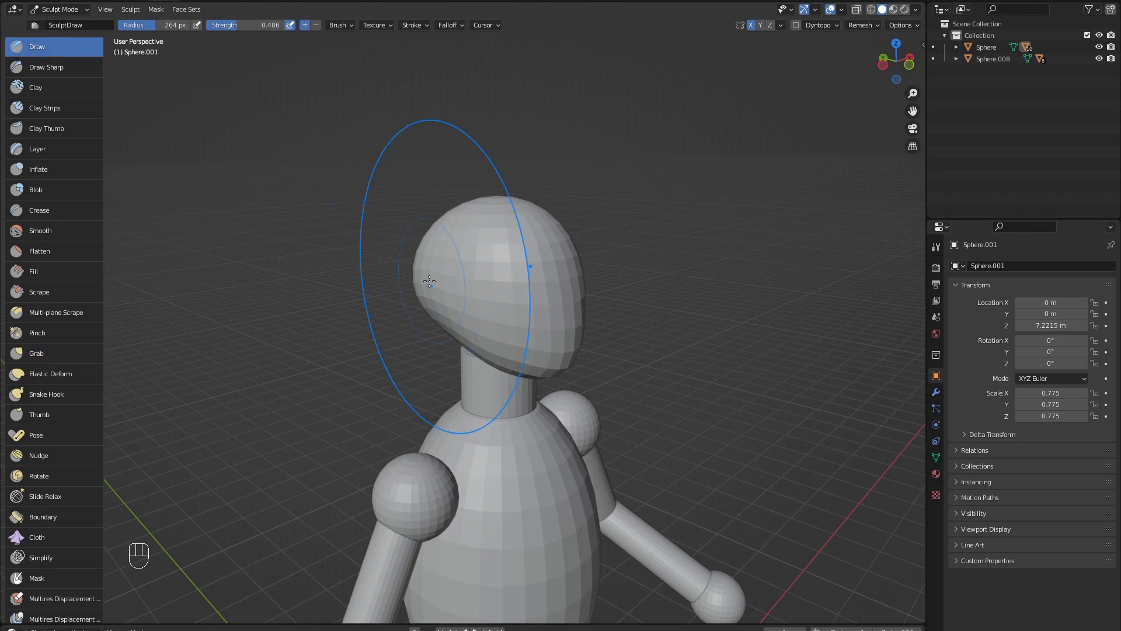
{"action": "key", "text": "f"}
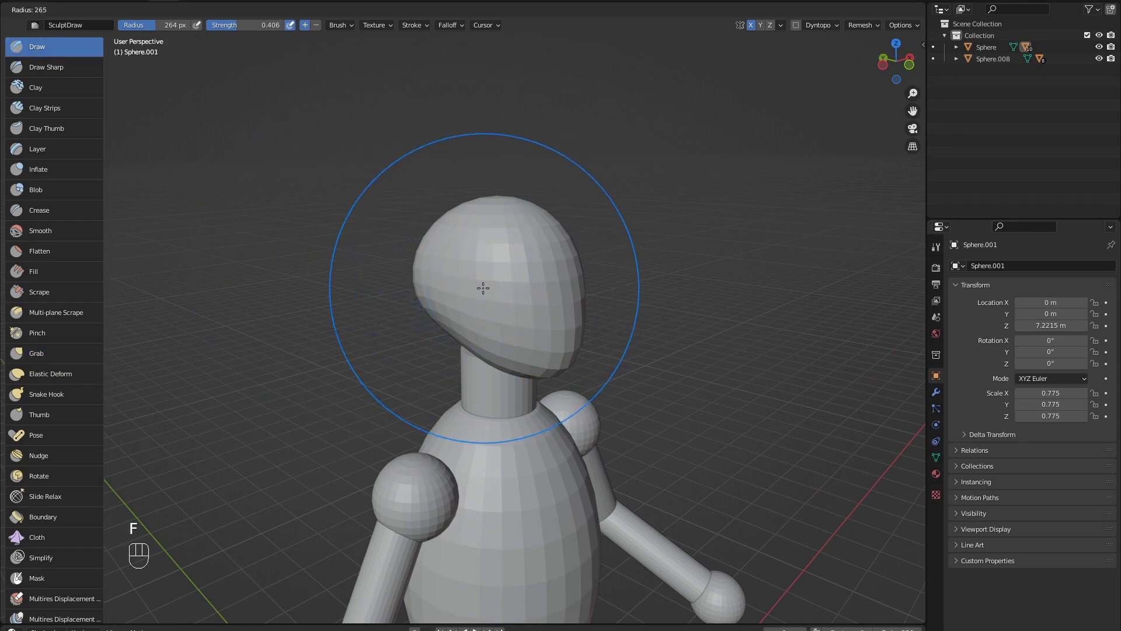
{"action": "left_click", "coordinate": [390, 290]}
{"action": "middle_click_drag", "start_coordinate": [389, 290], "coordinate": [437, 281]}
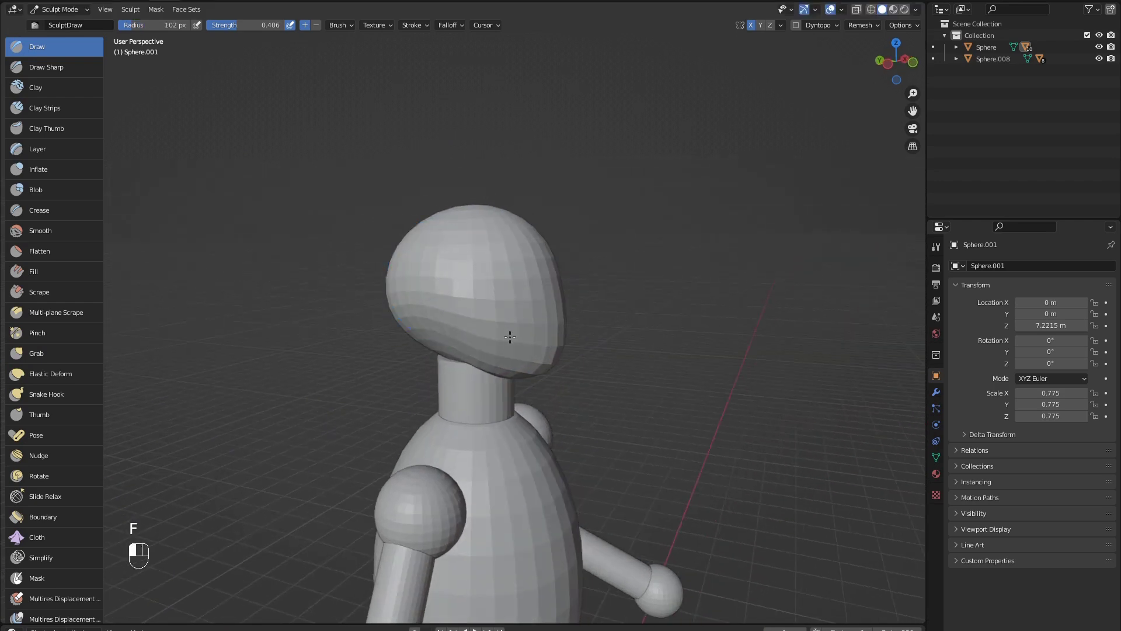
{"action": "mouse_move", "coordinate": [509, 338]}
{"action": "middle_mouse_down"}
{"action": "mouse_move", "coordinate": [413, 318]}
{"action": "mouse_move", "coordinate": [478, 325]}
{"action": "middle_mouse_up"}
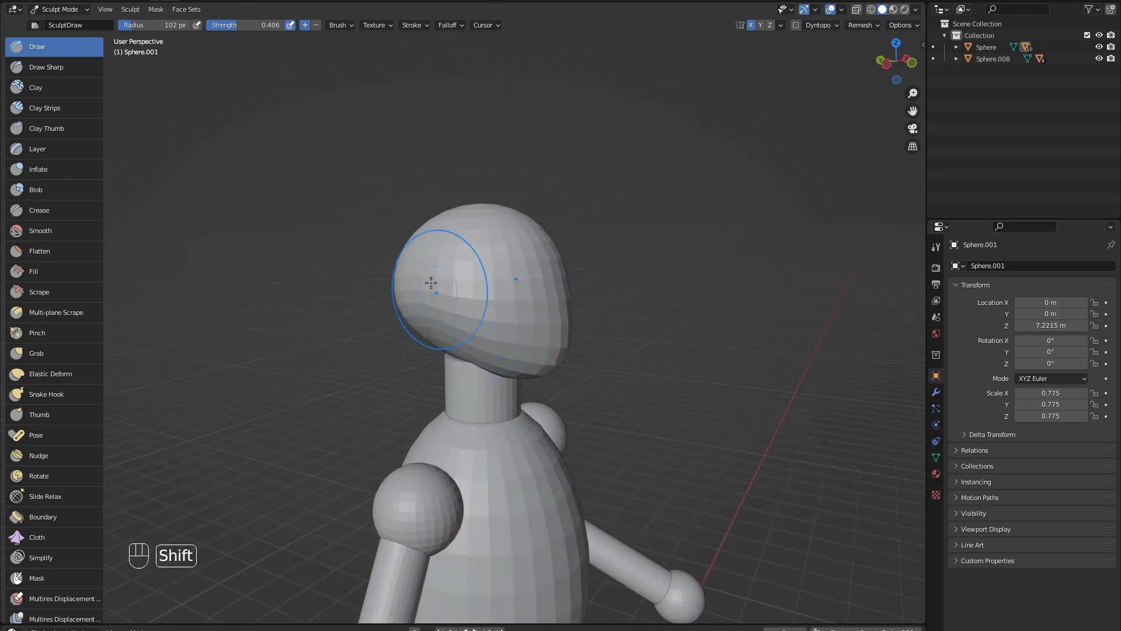
- Try smoothing the side of the head down to the jaw, and undo the smoothing
{"action": "mouse_move", "coordinate": [412, 263]}
{"action": "left_mouse_down", "text": "shift"}
{"action": "mouse_move", "coordinate": [481, 316]}
{"action": "mouse_move", "coordinate": [431, 265]}
{"action": "mouse_move", "coordinate": [527, 346]}
{"action": "left_mouse_up", "text": "shift"}
{"action": "mouse_move", "coordinate": [447, 289]}
{"action": "left_mouse_down", "text": "shift"}
{"action": "mouse_move", "coordinate": [416, 253]}
{"action": "mouse_move", "coordinate": [527, 347]}
{"action": "left_mouse_up", "text": "shift"}
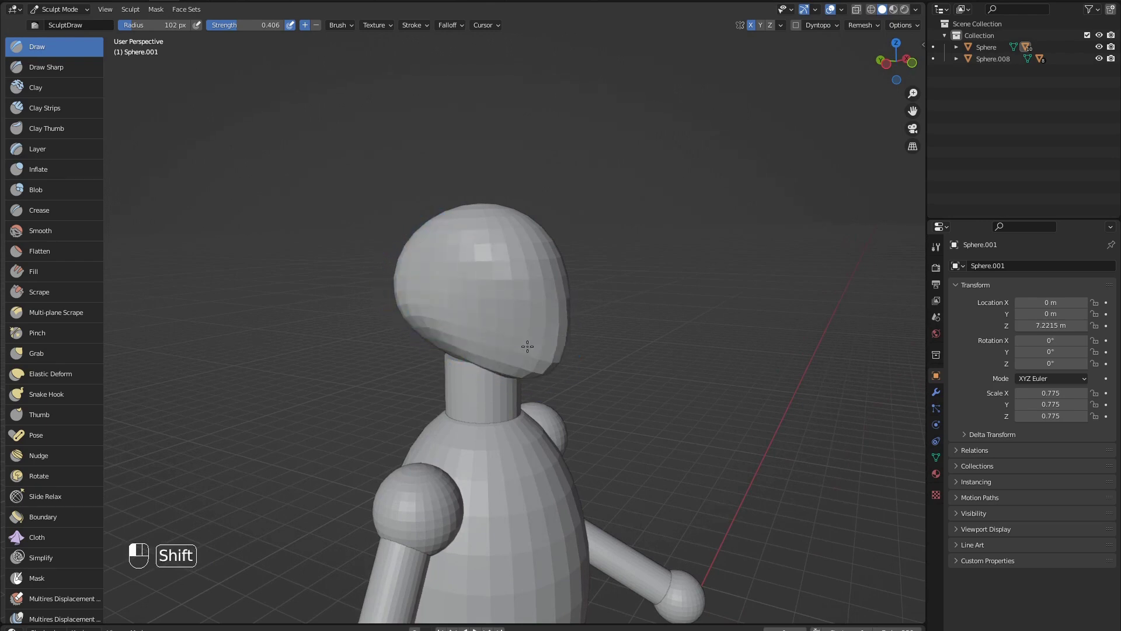
{"action": "key", "text": "ctrl+z"}
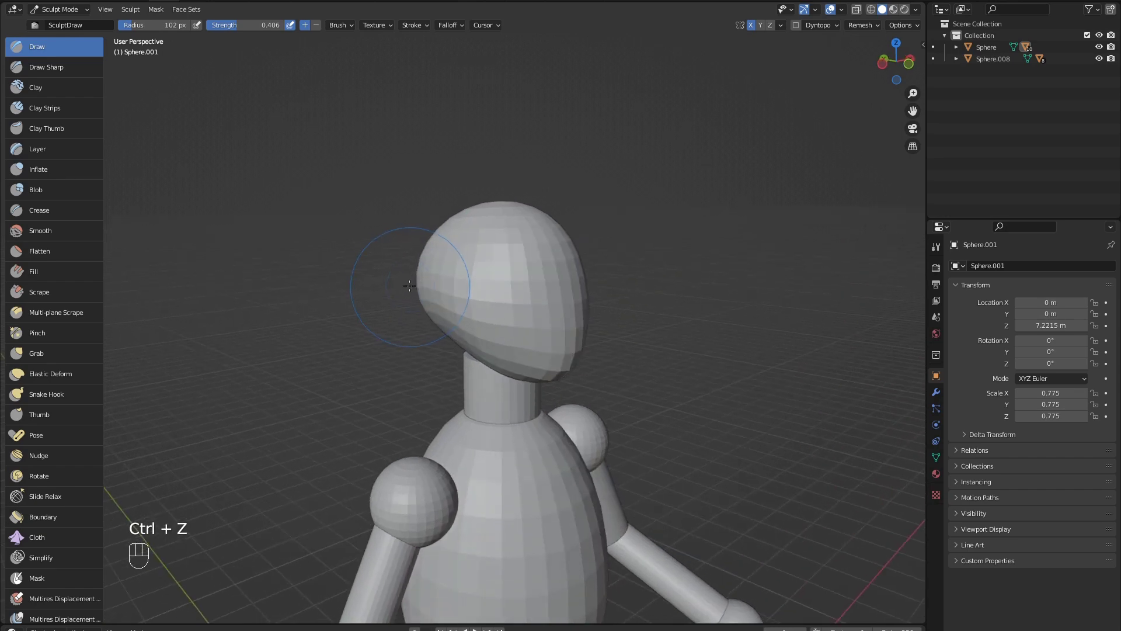
- Gently smooth the side of the head with the Smooth brush, lowering its strength to 0.181
{"action": "left_click", "coordinate": [47, 230]}
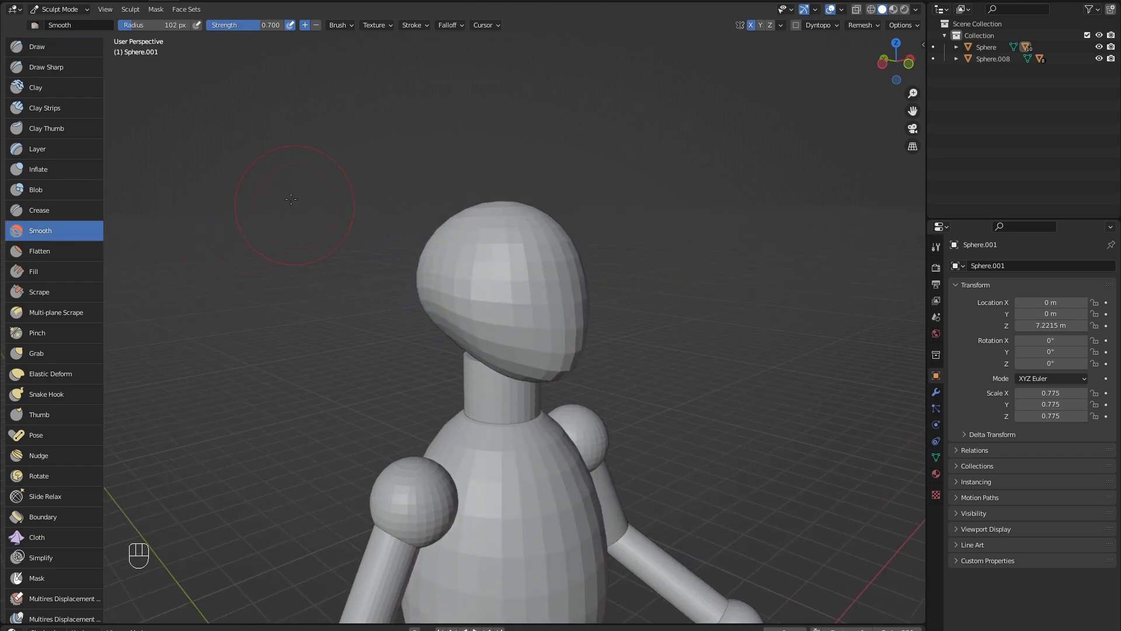
{"action": "left_click_drag", "start_coordinate": [259, 29], "coordinate": [240, 30]}
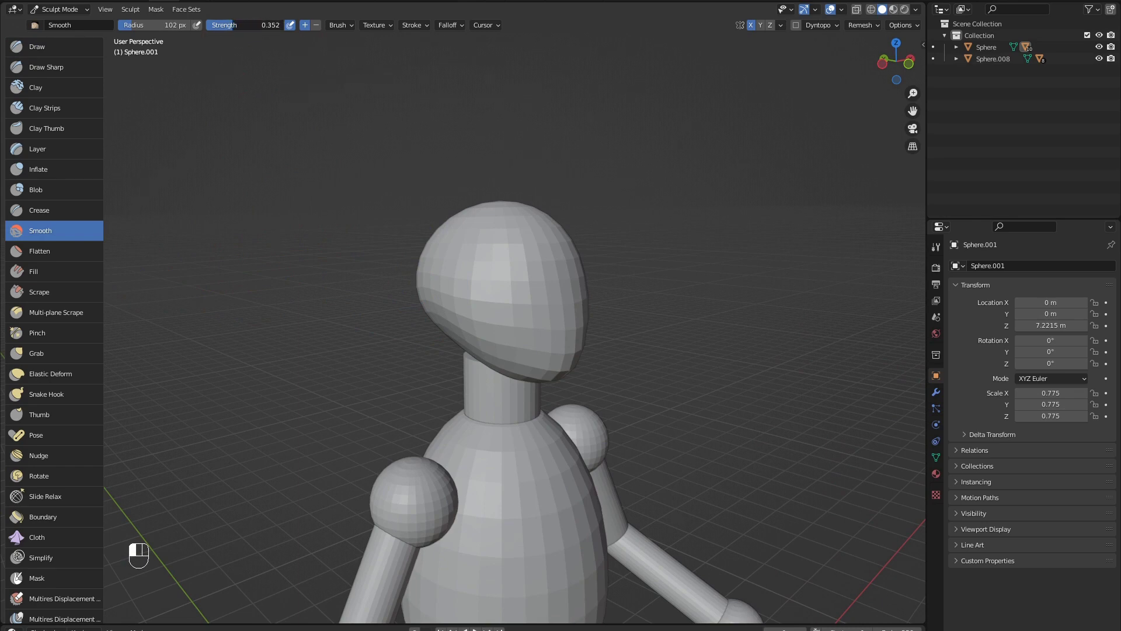
{"action": "mouse_move", "coordinate": [449, 227]}
{"action": "left_mouse_down"}
{"action": "mouse_move", "coordinate": [471, 283]}
{"action": "mouse_move", "coordinate": [517, 332]}
{"action": "mouse_move", "coordinate": [479, 304]}
{"action": "left_mouse_up"}
{"action": "left_click_drag", "start_coordinate": [231, 25], "coordinate": [216, 25]}
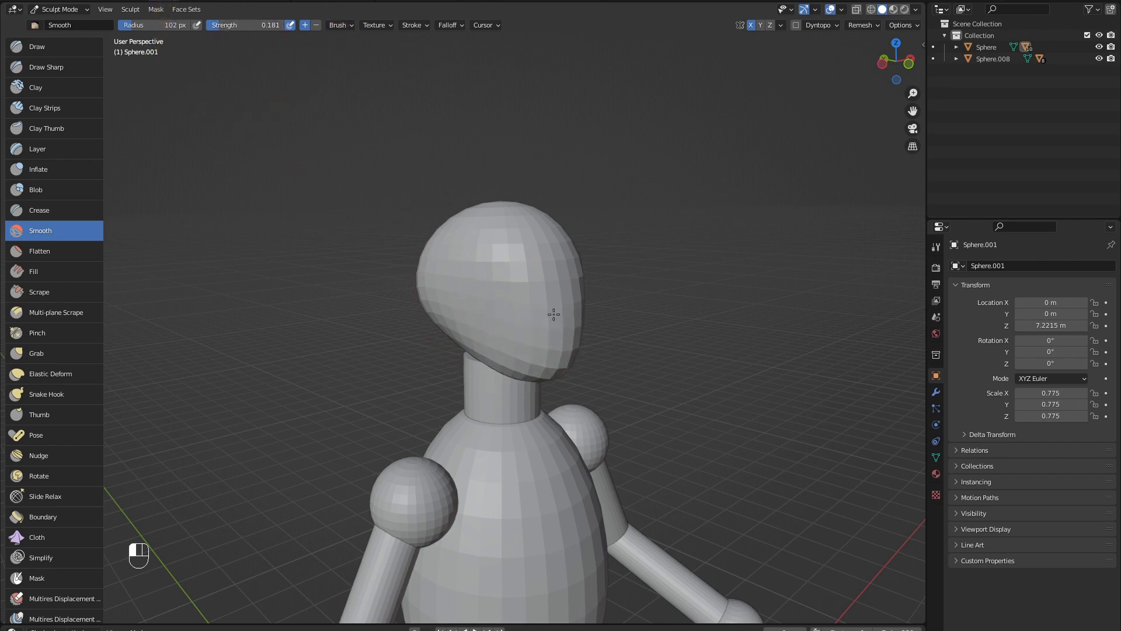
{"action": "mouse_move", "coordinate": [428, 266]}
{"action": "middle_mouse_down"}
{"action": "mouse_move", "coordinate": [446, 265]}
{"action": "mouse_move", "coordinate": [414, 266]}
{"action": "middle_mouse_up"}
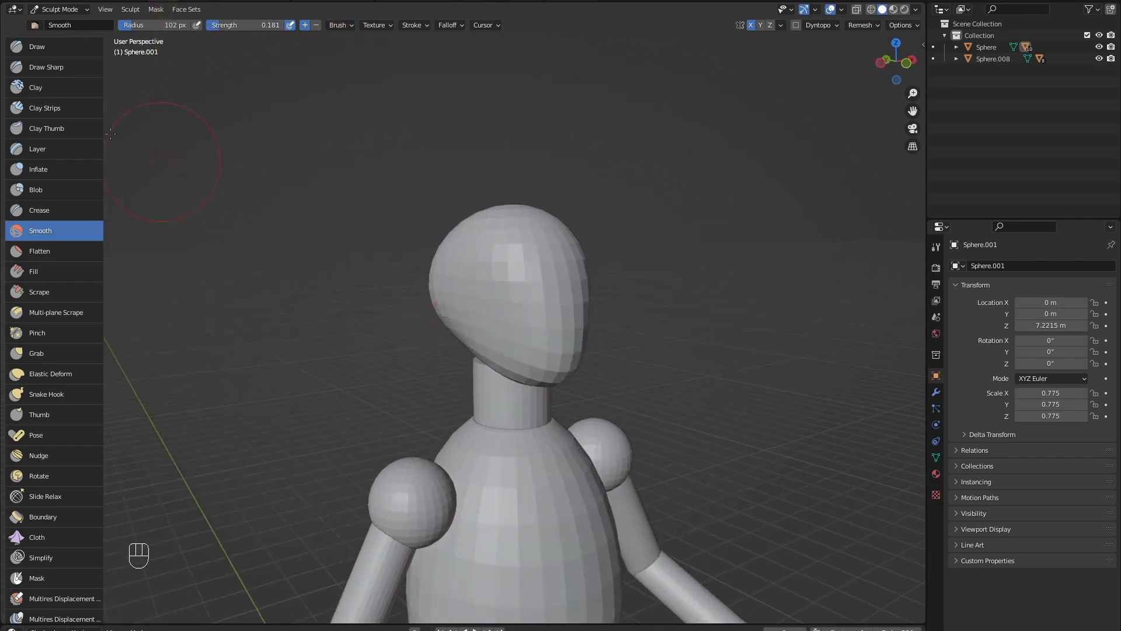
- Carve the underside of the jaw around the neck with the Draw brush at 0.261 strength and a 70 px radius
{"action": "left_click", "coordinate": [42, 48]}
{"action": "middle_click_drag", "start_coordinate": [444, 318], "coordinate": [467, 320]}
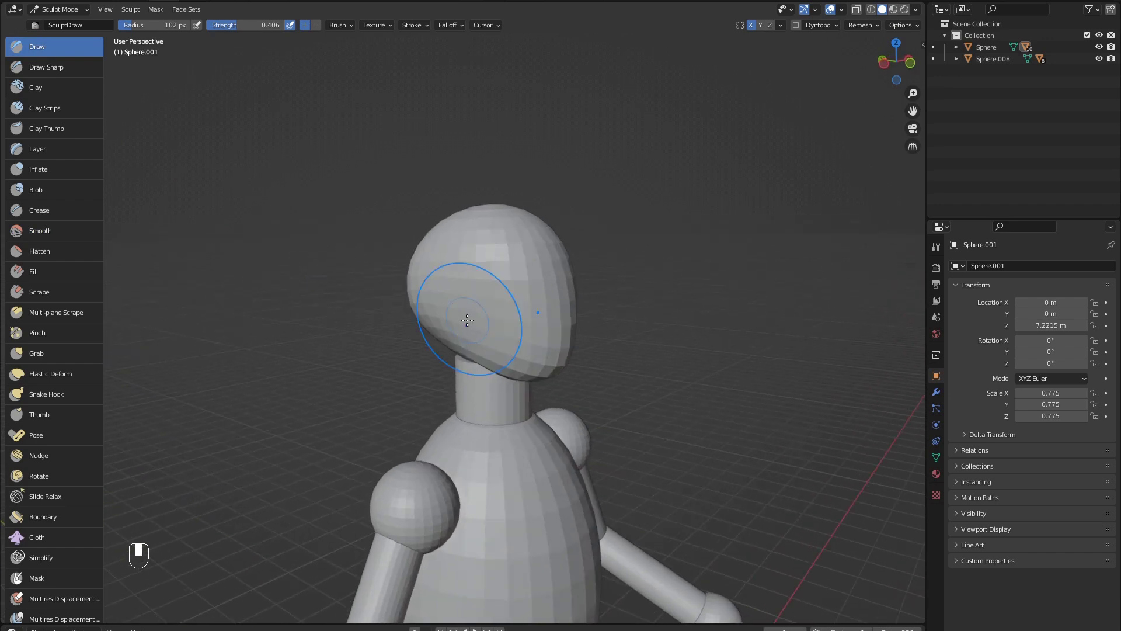
{"action": "key", "text": "shift+f"}
{"action": "left_click", "coordinate": [431, 287]}
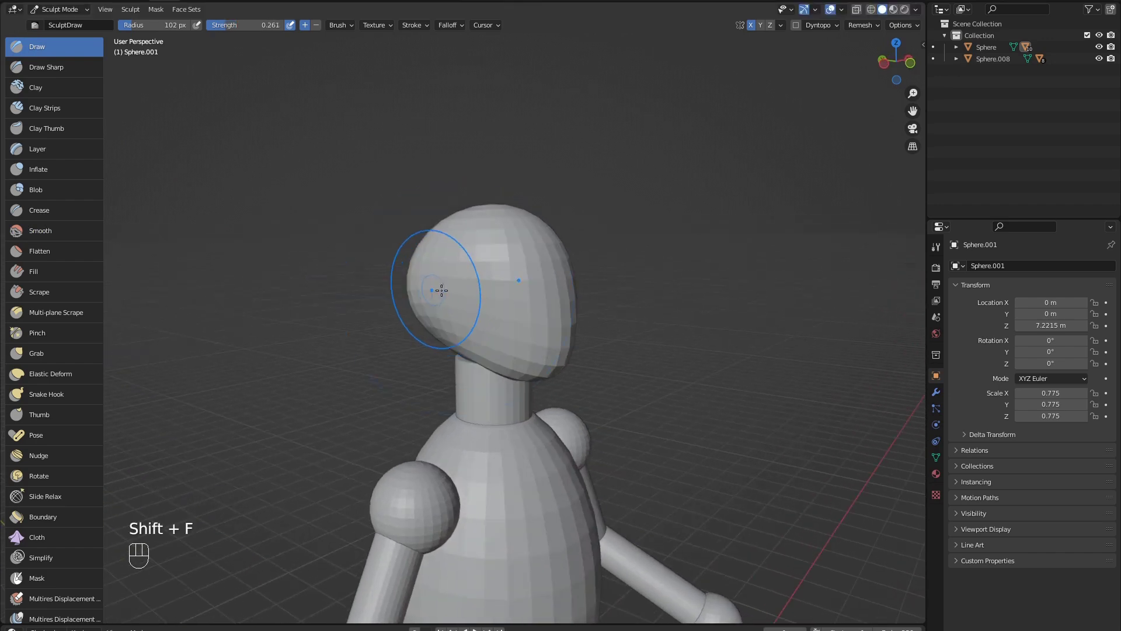
{"action": "key", "text": "f"}
{"action": "left_click", "coordinate": [423, 288]}
{"action": "mouse_move", "coordinate": [536, 362]}
{"action": "middle_mouse_down"}
{"action": "mouse_move", "coordinate": [479, 357]}
{"action": "mouse_move", "coordinate": [397, 298]}
{"action": "mouse_move", "coordinate": [434, 350]}
{"action": "middle_mouse_up"}
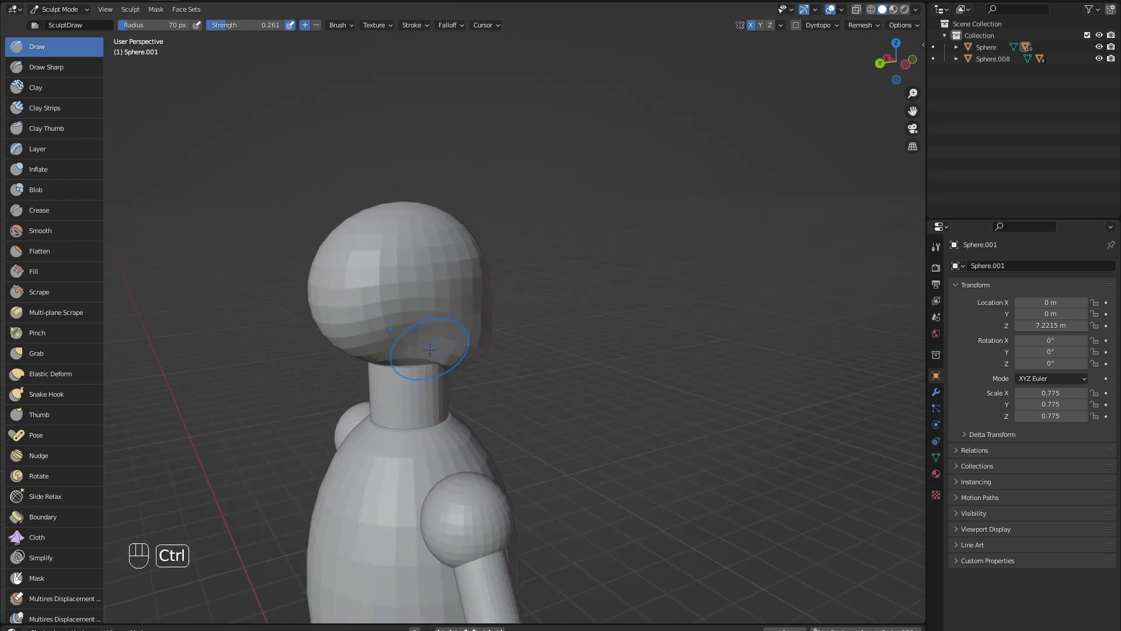
{"action": "mouse_move", "coordinate": [366, 348]}
{"action": "middle_mouse_down"}
{"action": "mouse_move", "coordinate": [368, 371]}
{"action": "mouse_move", "coordinate": [409, 350]}
{"action": "mouse_move", "coordinate": [359, 339]}
{"action": "middle_mouse_up"}
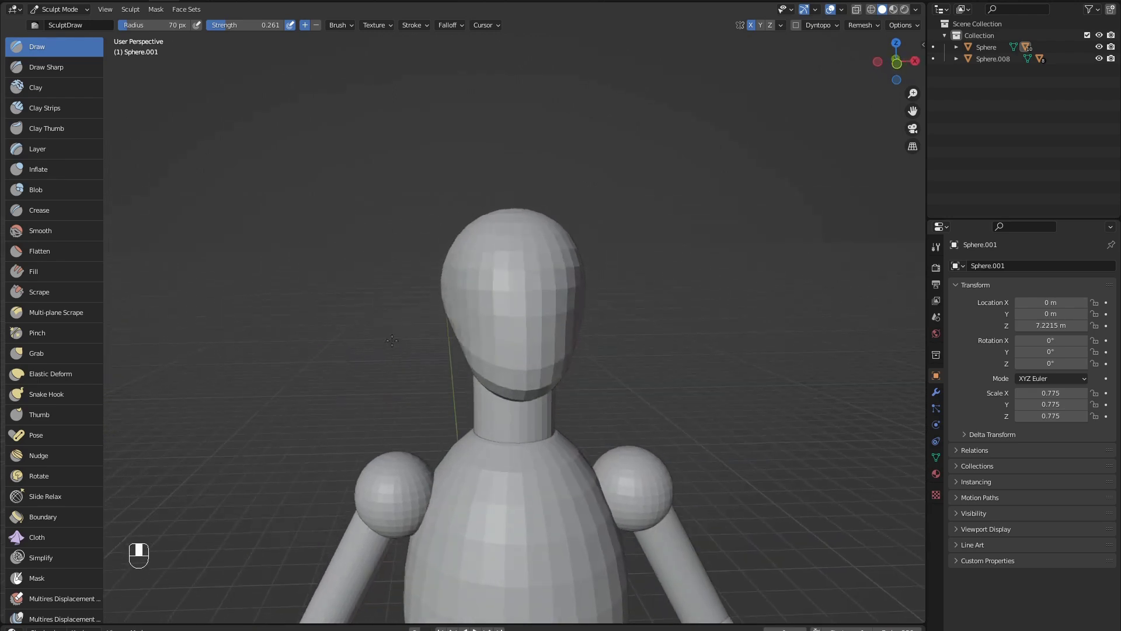
- Adjust the sides of the head with the Grab brush at a 184 px radius
{"action": "key", "text": "g"}
{"action": "key", "text": "f"}
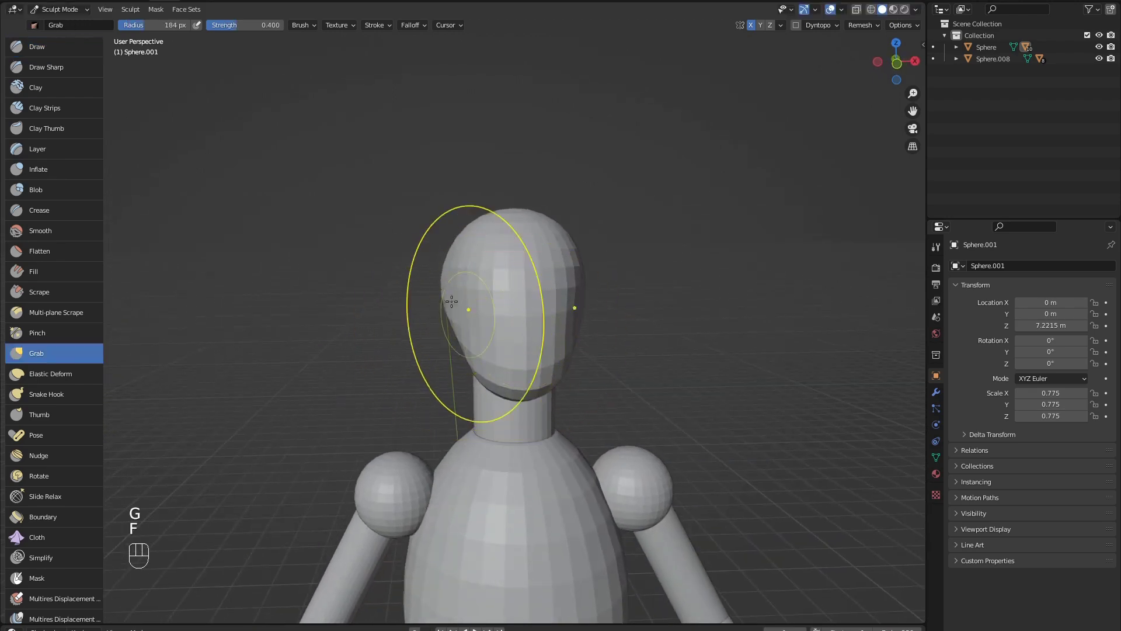
{"action": "middle_click_drag", "start_coordinate": [452, 303], "coordinate": [512, 336]}
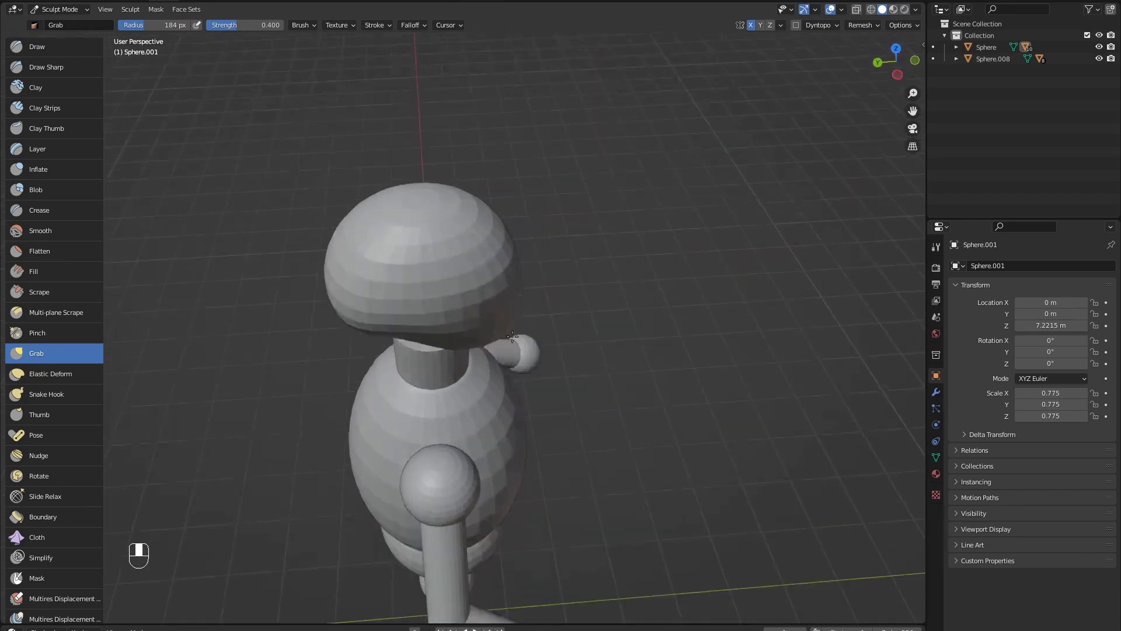
{"action": "middle_click_drag", "start_coordinate": [431, 301], "coordinate": [315, 325]}
- Reshape the side and lower part of the head with the Grab brush at a 242 px radius
{"action": "key", "text": "f"}
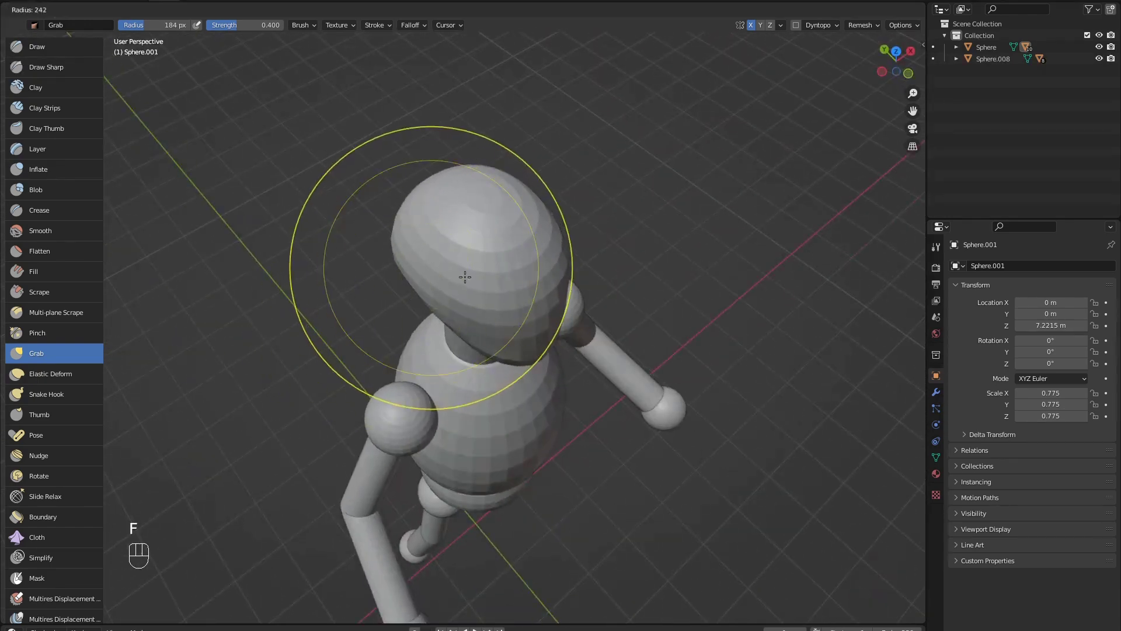
{"action": "left_click_drag", "start_coordinate": [451, 273], "coordinate": [404, 275]}
{"action": "mouse_move", "coordinate": [350, 327]}
{"action": "middle_mouse_down"}
{"action": "mouse_move", "coordinate": [408, 292]}
{"action": "mouse_move", "coordinate": [455, 315]}
{"action": "mouse_move", "coordinate": [441, 359]}
{"action": "middle_mouse_up"}
- Refine the jaw, underside and back of the head with the Grab brush at a 139 px radius
{"action": "key", "text": "f"}
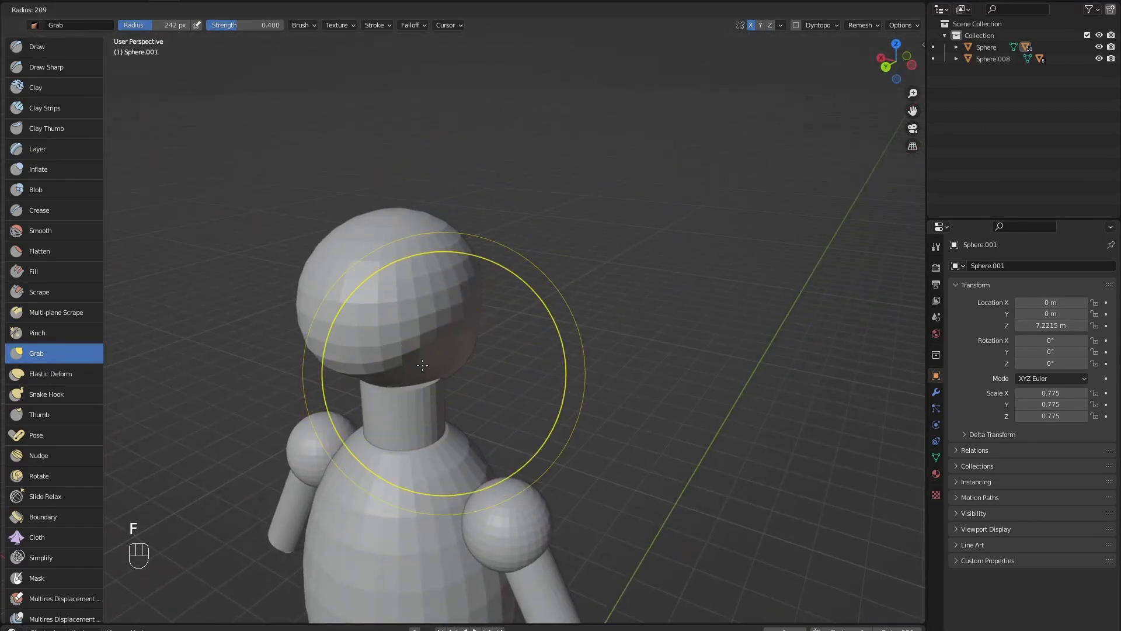
{"action": "left_click", "coordinate": [387, 358]}
{"action": "left_click_drag", "start_coordinate": [443, 381], "coordinate": [442, 369]}
{"action": "middle_click_drag", "start_coordinate": [441, 369], "coordinate": [400, 327]}
{"action": "left_click_drag", "start_coordinate": [345, 364], "coordinate": [345, 349]}
{"action": "middle_click_drag", "start_coordinate": [335, 351], "coordinate": [323, 349]}
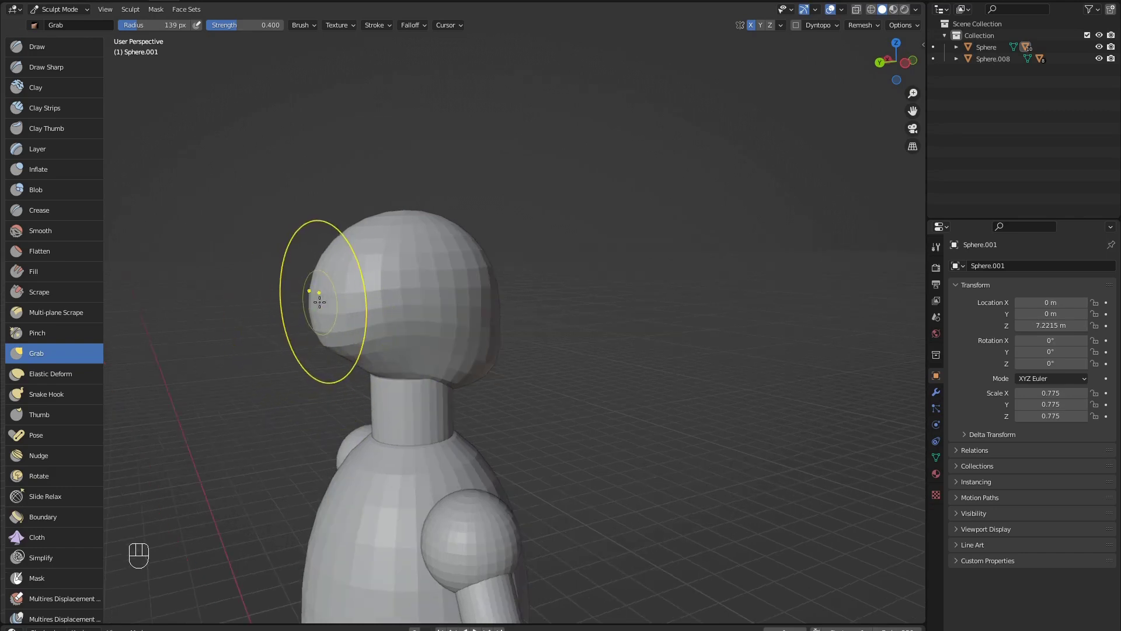
{"action": "middle_click_drag", "start_coordinate": [318, 308], "coordinate": [304, 301]}
- Even out the back of the skull with the Grab brush at a 234 px radius
{"action": "key", "text": "f"}
{"action": "left_click", "coordinate": [364, 313]}
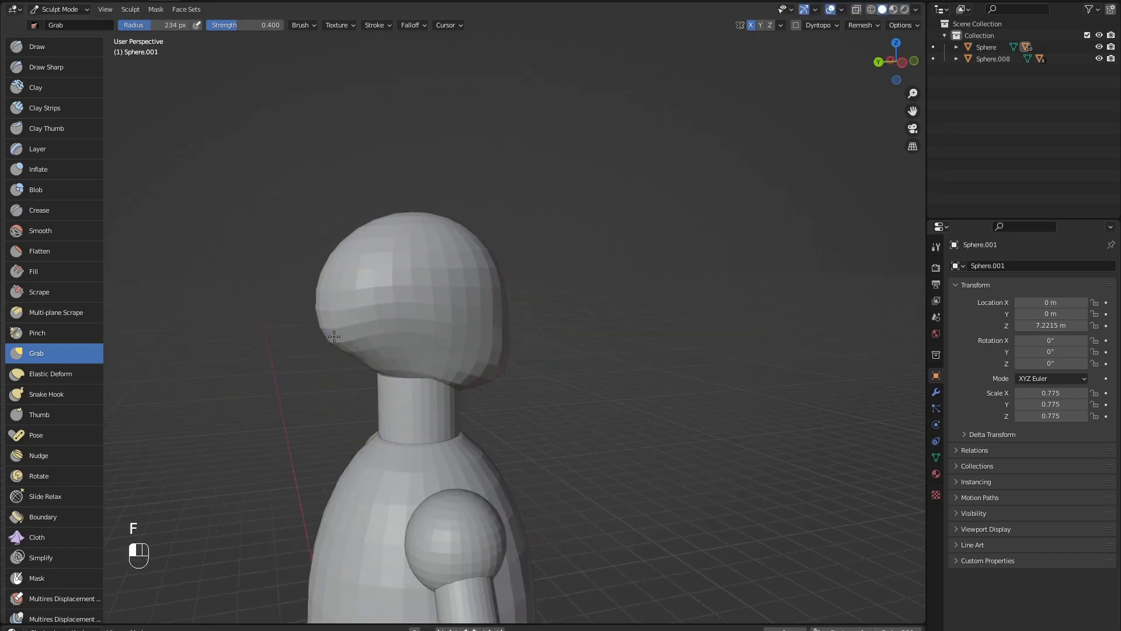
{"action": "mouse_move", "coordinate": [334, 325]}
{"action": "left_mouse_down"}
{"action": "mouse_move", "coordinate": [337, 341]}
{"action": "mouse_move", "coordinate": [350, 323]}
{"action": "left_mouse_up"}
{"action": "mouse_move", "coordinate": [353, 322]}
{"action": "middle_mouse_down"}
{"action": "mouse_move", "coordinate": [222, 345]}
{"action": "mouse_move", "coordinate": [257, 324]}
{"action": "middle_mouse_up"}
{"action": "middle_click_drag", "start_coordinate": [373, 307], "coordinate": [415, 229], "text": "shift"}
- Leave sculpting on the head, select the neck cylinder in Object Mode, and enter Sculpt Mode on it
{"action": "key", "text": "ctrl+Tab"}
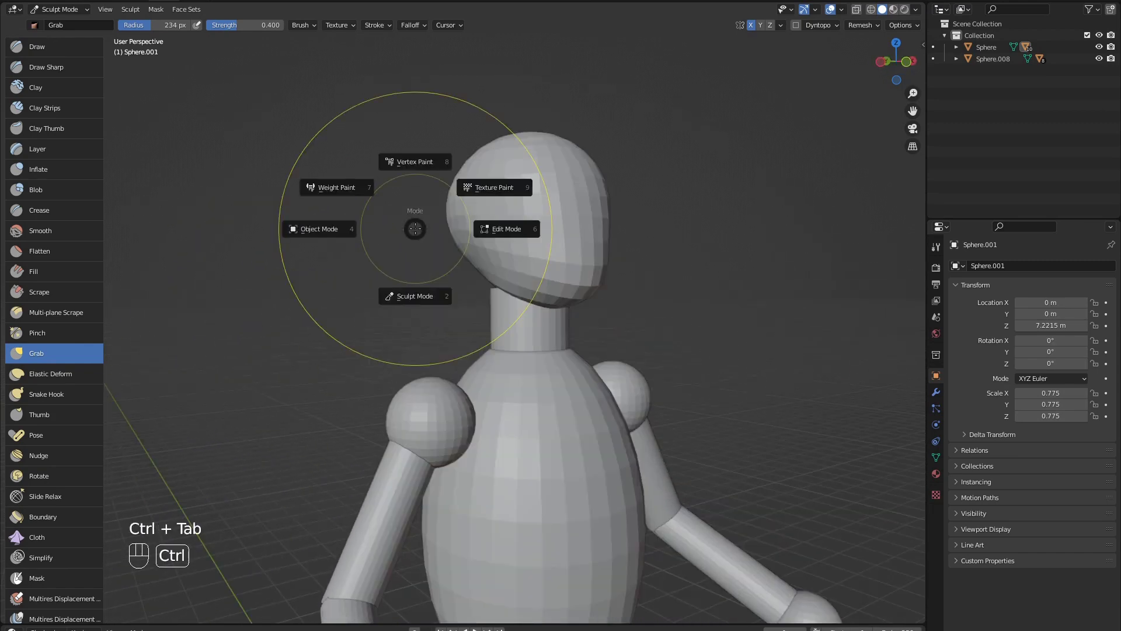
{"action": "left_click", "coordinate": [355, 229]}
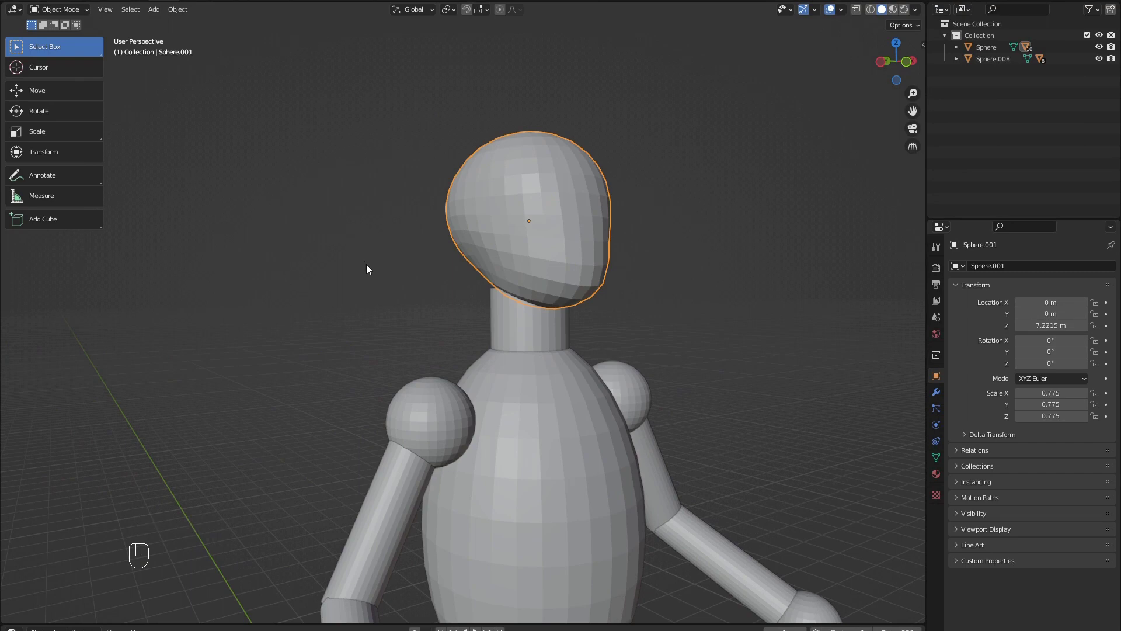
{"action": "middle_click_drag", "start_coordinate": [363, 271], "coordinate": [393, 273]}
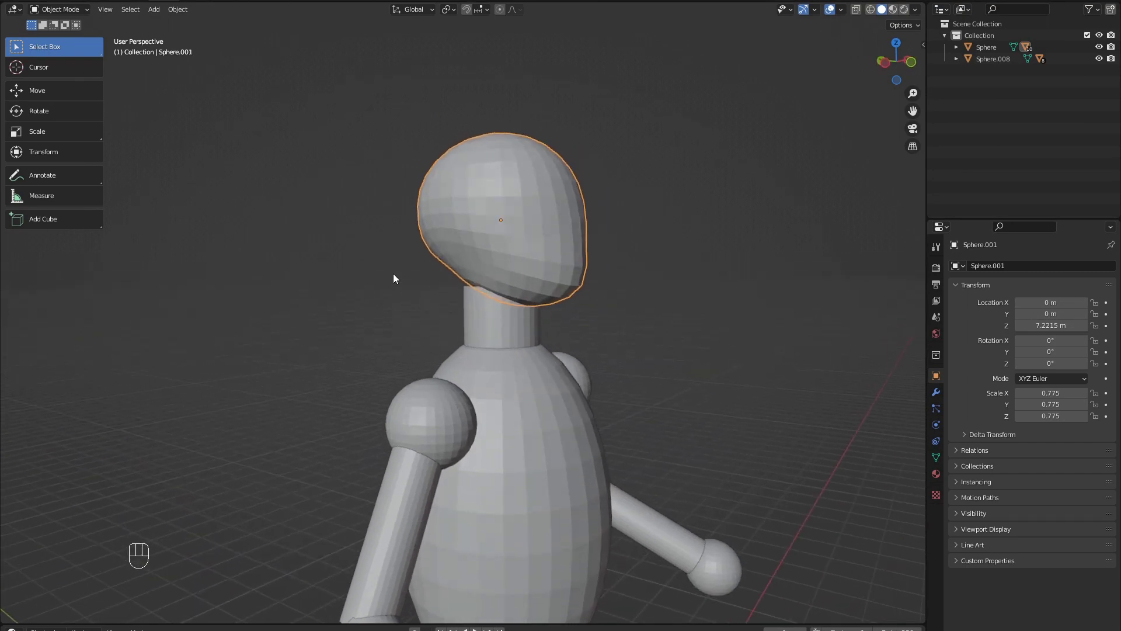
{"action": "left_click", "coordinate": [497, 318]}
{"action": "middle_click_drag", "start_coordinate": [458, 296], "coordinate": [402, 285]}
{"action": "key", "text": "ctrl+Tab"}
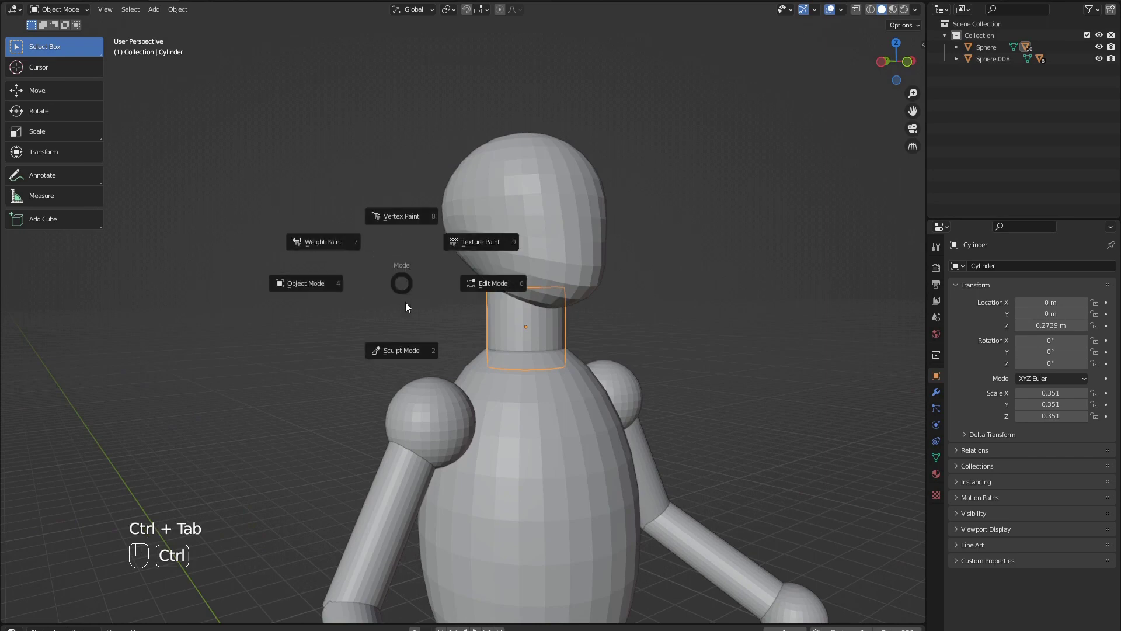
{"action": "left_click", "coordinate": [414, 341]}
{"action": "middle_click_drag", "start_coordinate": [414, 341], "coordinate": [518, 318]}
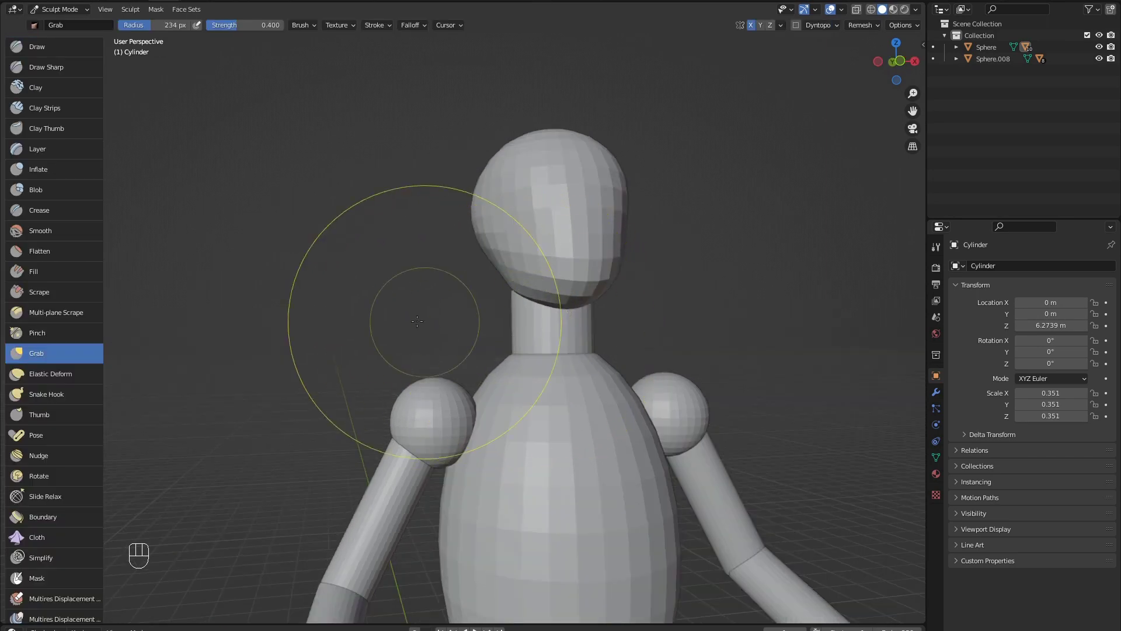
{"action": "middle_click_drag", "start_coordinate": [400, 313], "coordinate": [480, 329]}
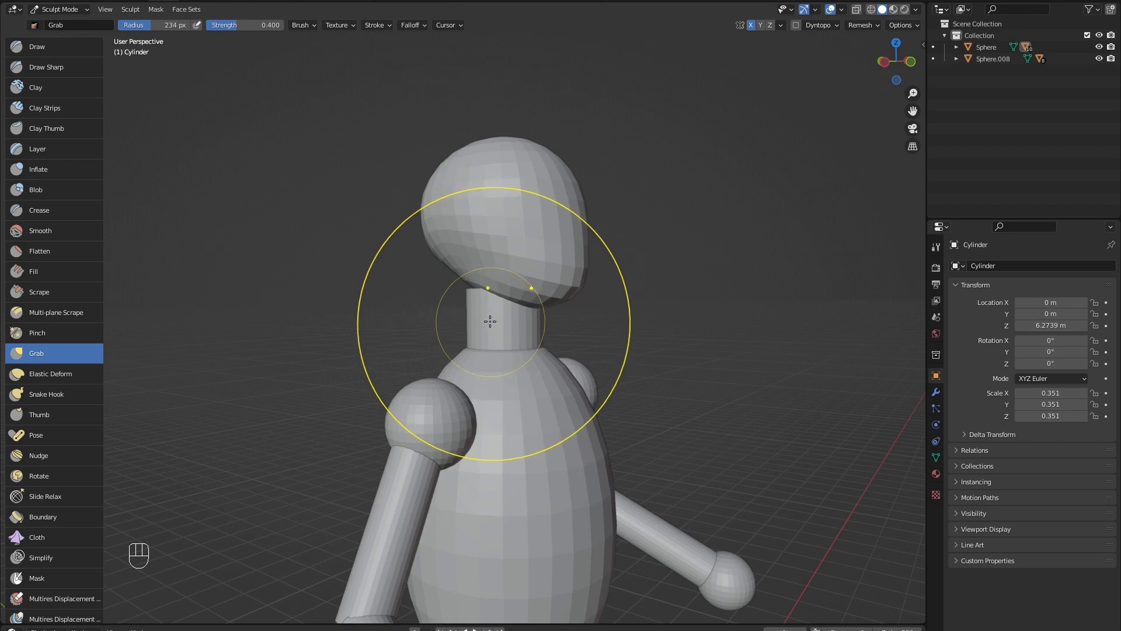
- Examine the neck's mesh topology in wireframe shading, and return to solid shading
{"action": "key", "text": "z"}
{"action": "left_click", "coordinate": [325, 306]}
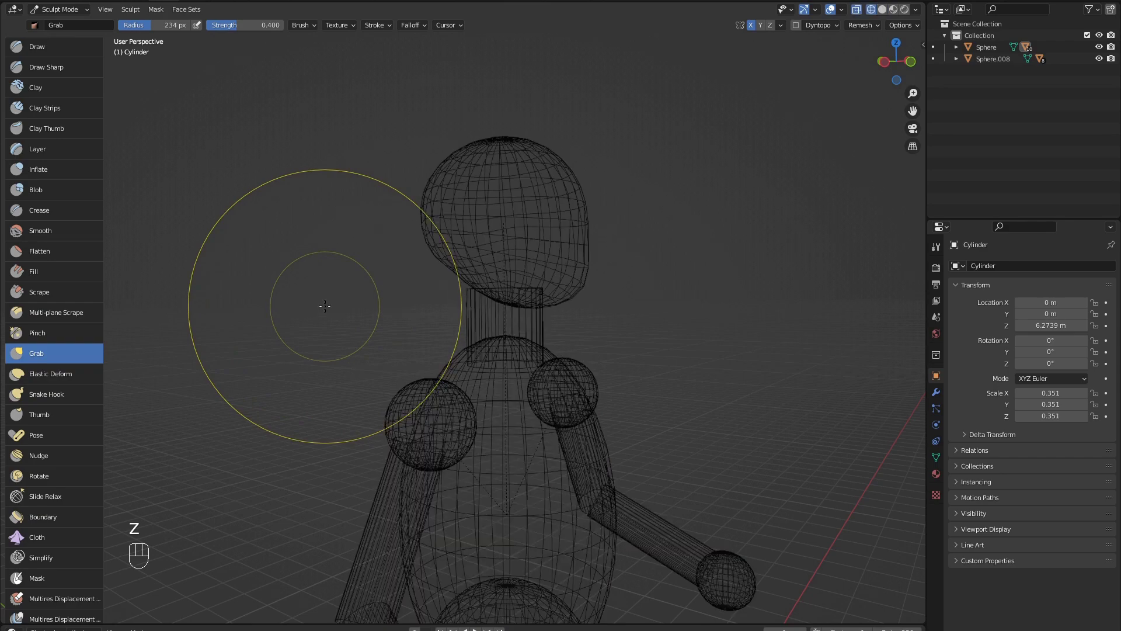
{"action": "mouse_move", "coordinate": [408, 316]}
{"action": "middle_mouse_down"}
{"action": "mouse_move", "coordinate": [363, 302]}
{"action": "mouse_move", "coordinate": [406, 339]}
{"action": "middle_mouse_up"}
{"action": "middle_click_drag", "start_coordinate": [369, 313], "coordinate": [398, 315]}
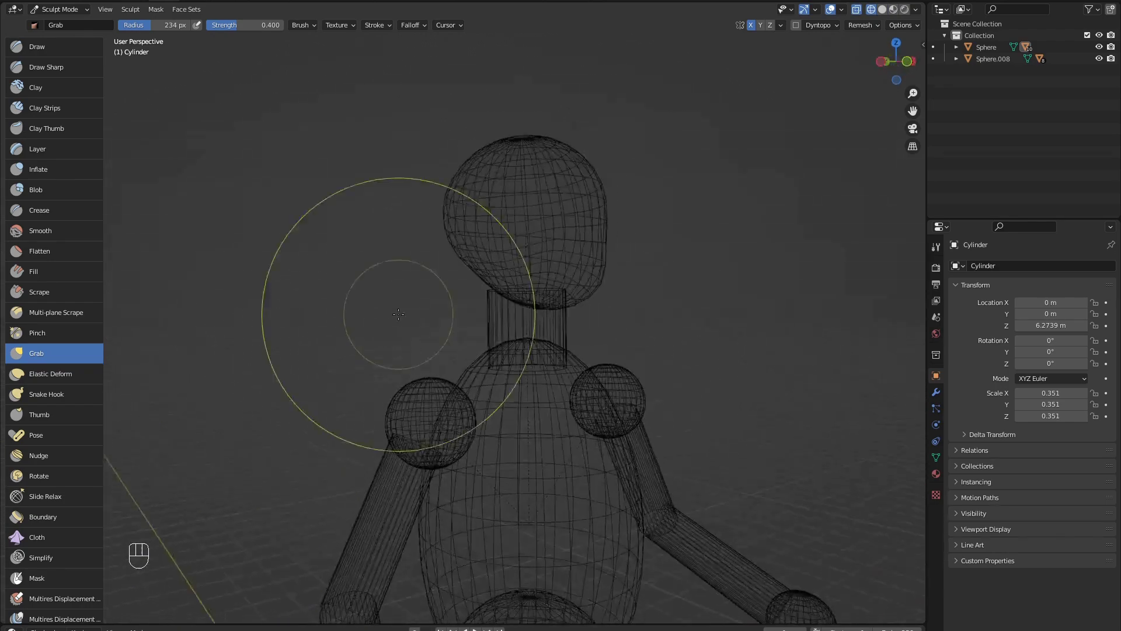
{"action": "key", "text": "z"}
{"action": "left_click", "coordinate": [449, 316]}
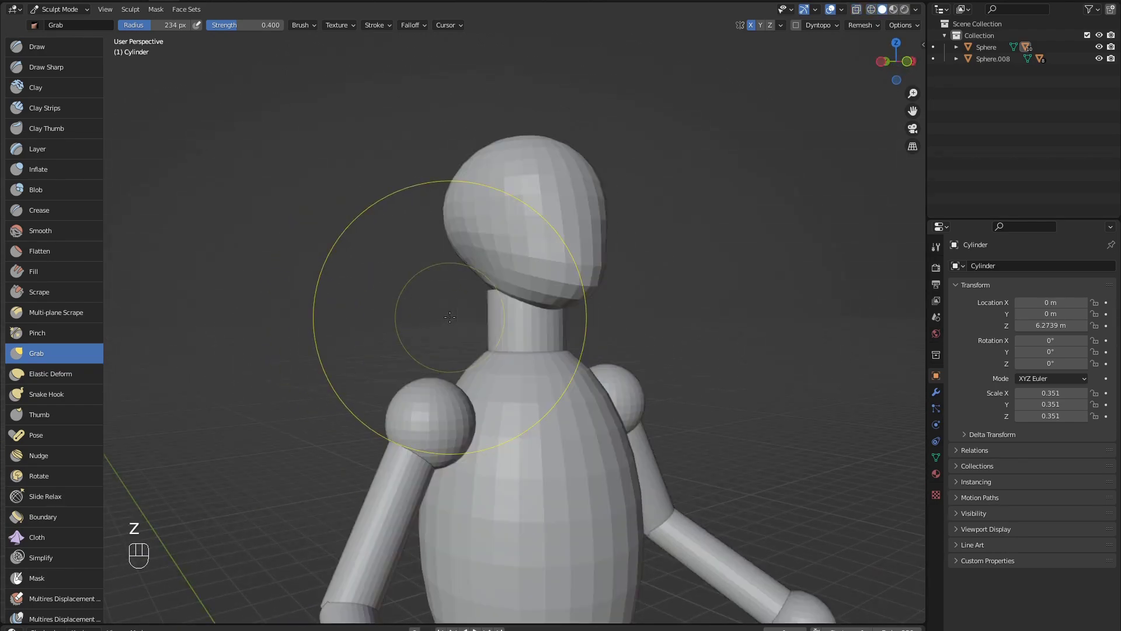
- Voxel remesh the neck cylinder with a voxel size of 0.193 m
{"action": "middle_click_drag", "start_coordinate": [400, 300], "coordinate": [597, 294]}
{"action": "key", "text": "shift+r"}
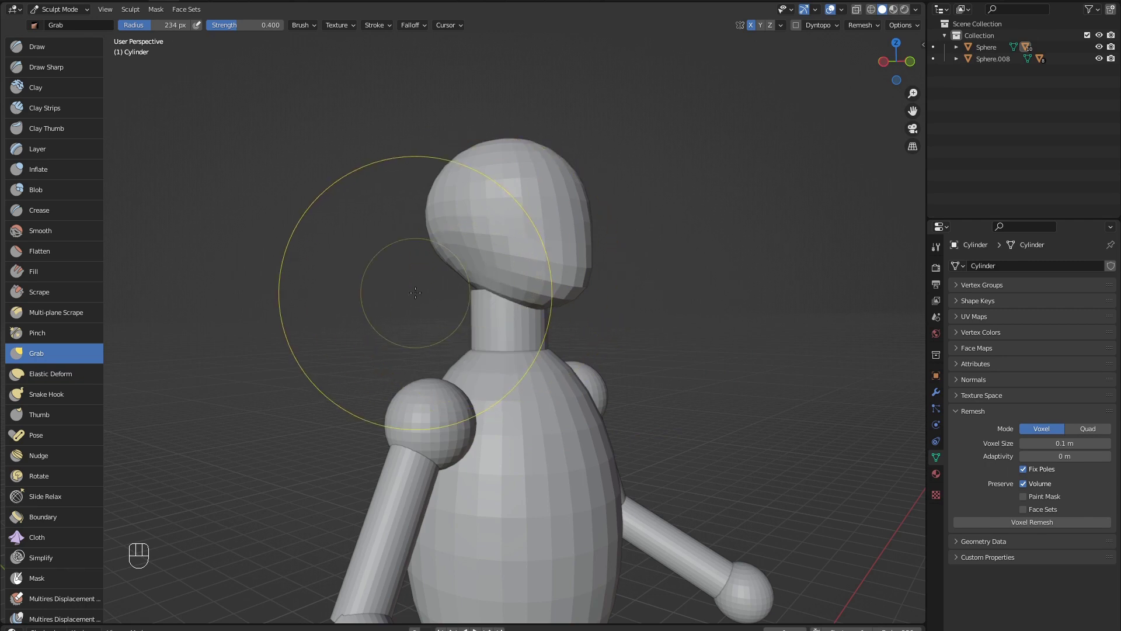
{"action": "key", "text": "ctrl+r"}
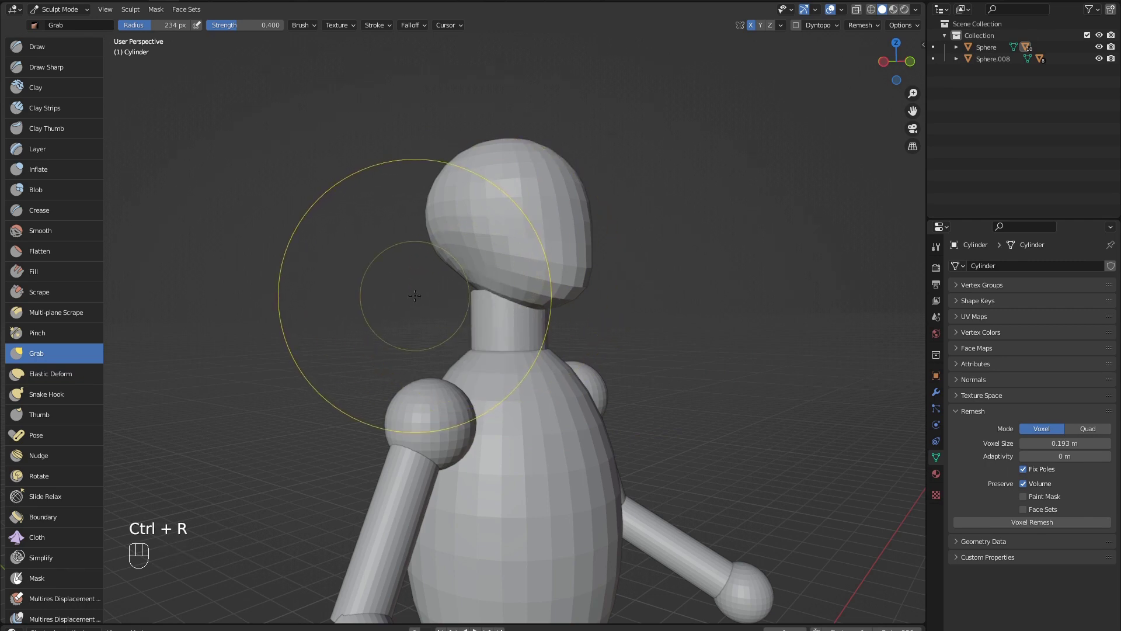
- Check the remeshed neck's topology up close in wireframe, and switch back to solid shading
{"action": "scroll", "coordinate": [403, 298], "scroll_direction": "up", "scroll_amount": 3}
{"action": "key", "text": "z"}
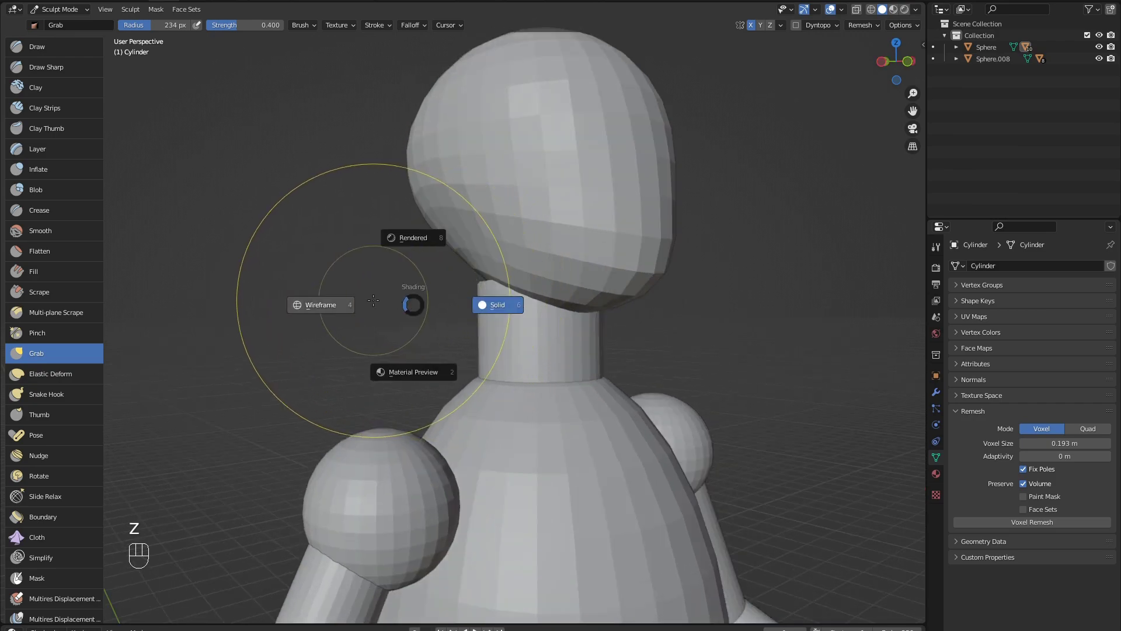
{"action": "left_click", "coordinate": [371, 301]}
{"action": "mouse_move", "coordinate": [371, 301]}
{"action": "middle_mouse_down"}
{"action": "mouse_move", "coordinate": [452, 326]}
{"action": "mouse_move", "coordinate": [365, 303]}
{"action": "middle_mouse_up"}
{"action": "key", "text": "z"}
{"action": "left_click", "coordinate": [428, 306]}
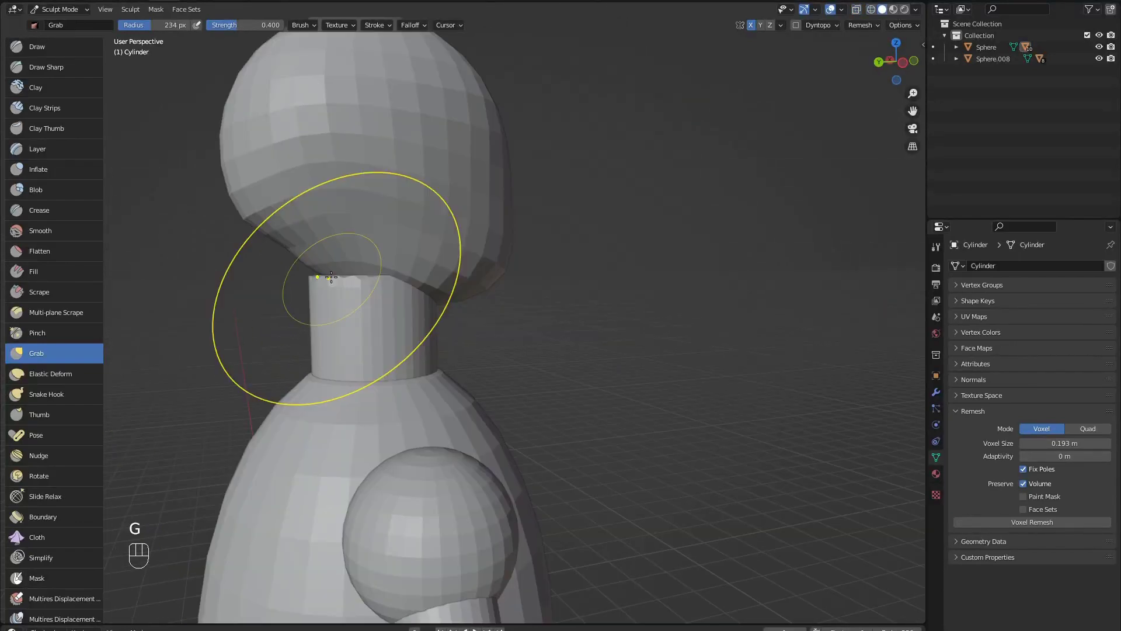
- Reshape the front and back of the neck with the Grab brush at a 234 px radius
{"action": "left_click_drag", "start_coordinate": [334, 280], "coordinate": [333, 253]}
{"action": "middle_click_drag", "start_coordinate": [335, 193], "coordinate": [280, 270]}
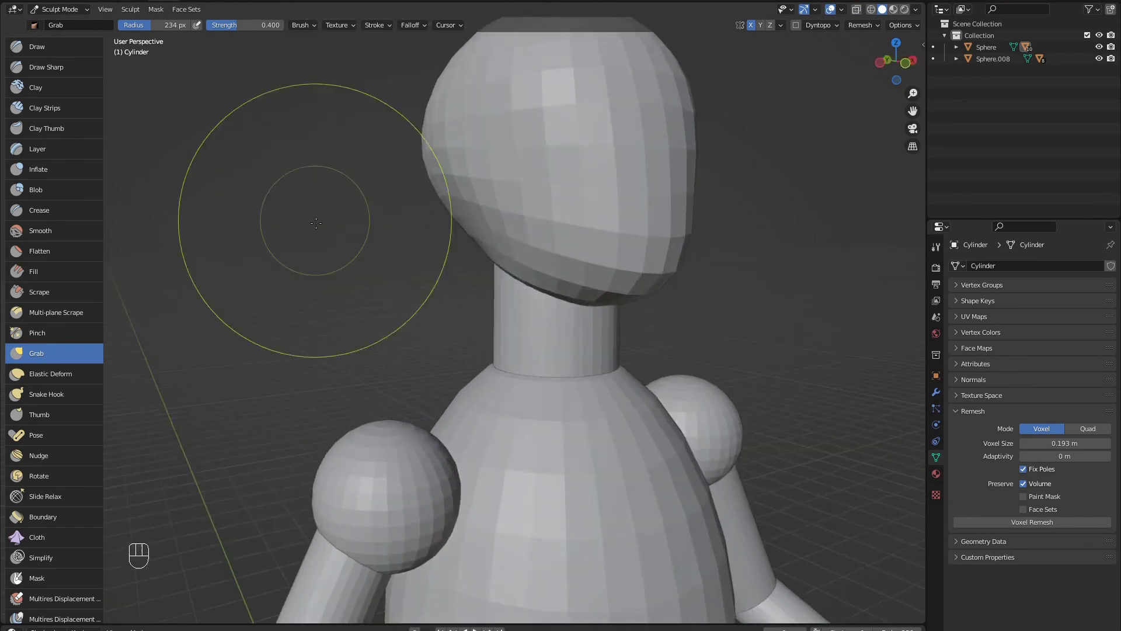
{"action": "middle_click_drag", "start_coordinate": [513, 322], "coordinate": [528, 397]}
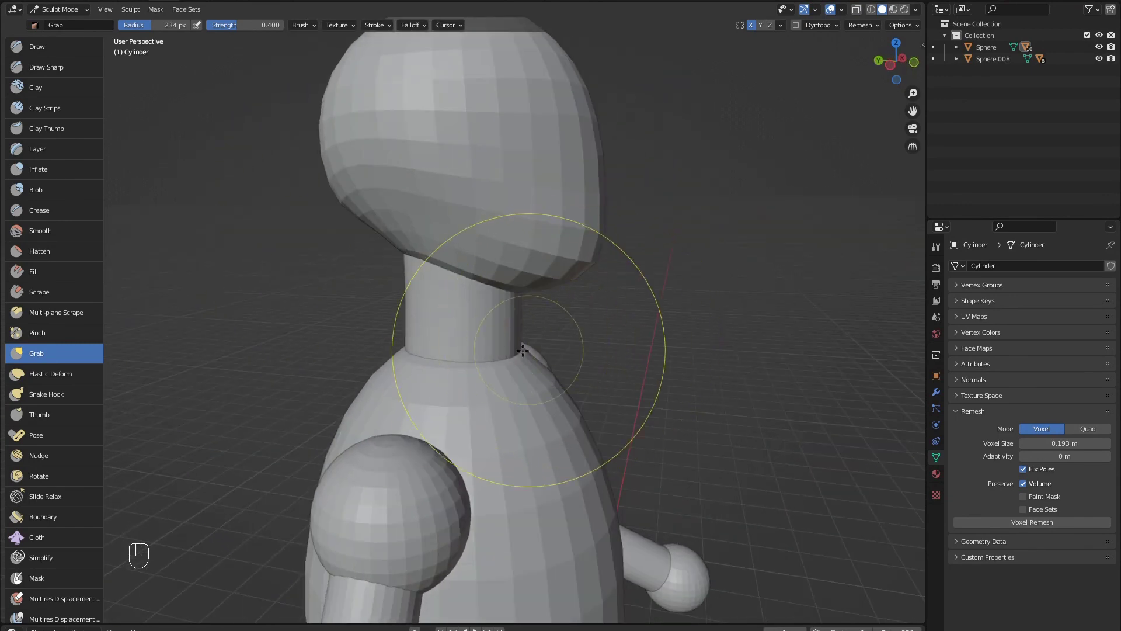
{"action": "middle_click_drag", "start_coordinate": [483, 332], "coordinate": [490, 344]}
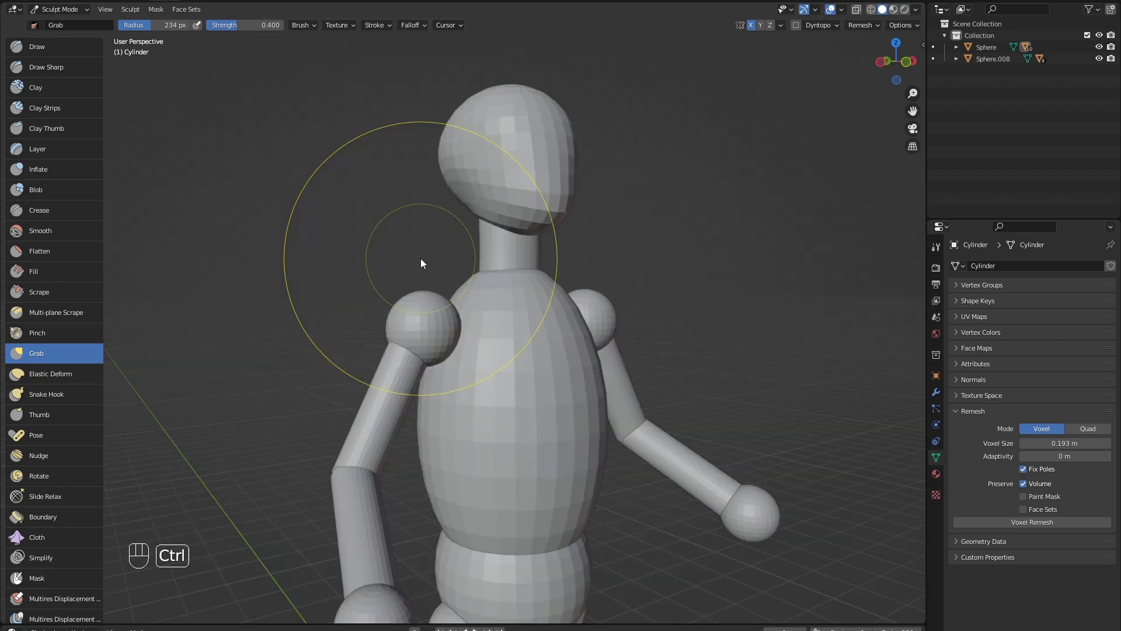
- Return to Object Mode, select the torso sphere, and enter Sculpt Mode on it
{"action": "key", "text": "ctrl+Tab"}
{"action": "left_click", "coordinate": [363, 262]}
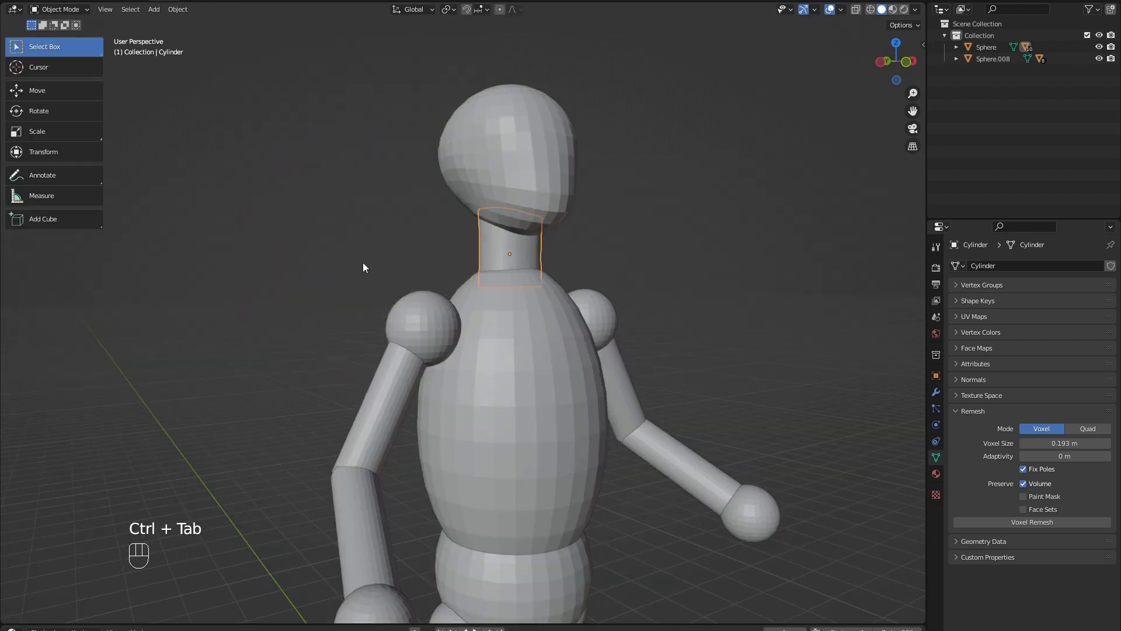
{"action": "left_click", "coordinate": [498, 316]}
{"action": "key", "text": "ctrl+Tab"}
{"action": "left_click", "coordinate": [501, 380]}
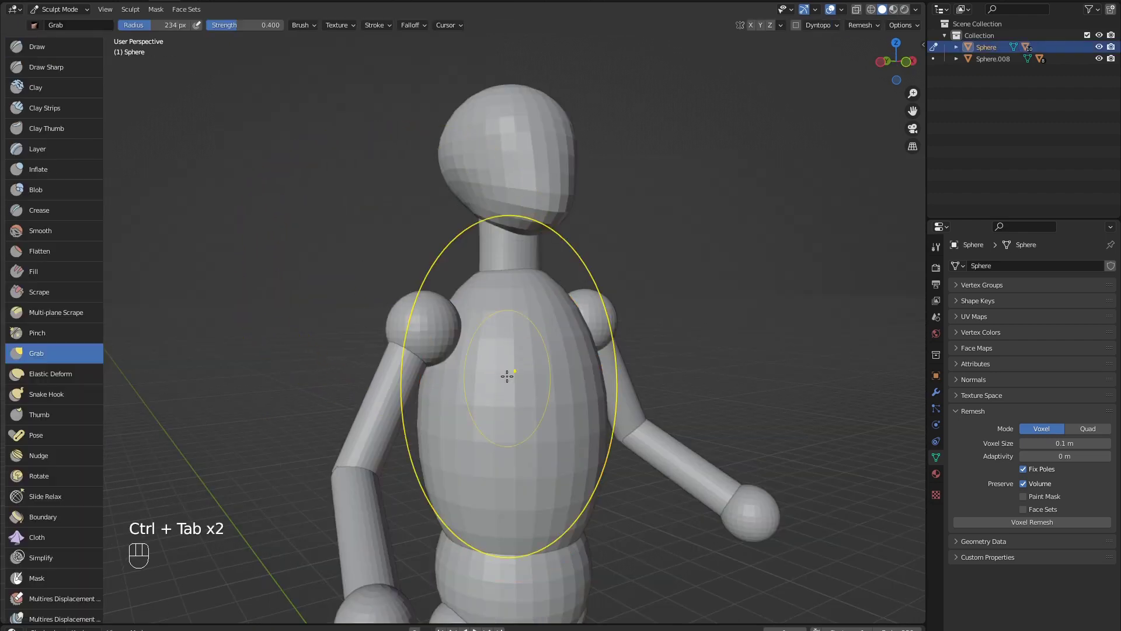
- Display the torso's transform values to check its object scale
{"action": "mouse_move", "coordinate": [508, 352]}
{"action": "middle_mouse_down"}
{"action": "mouse_move", "coordinate": [467, 354]}
{"action": "mouse_move", "coordinate": [517, 364]}
{"action": "middle_mouse_up"}
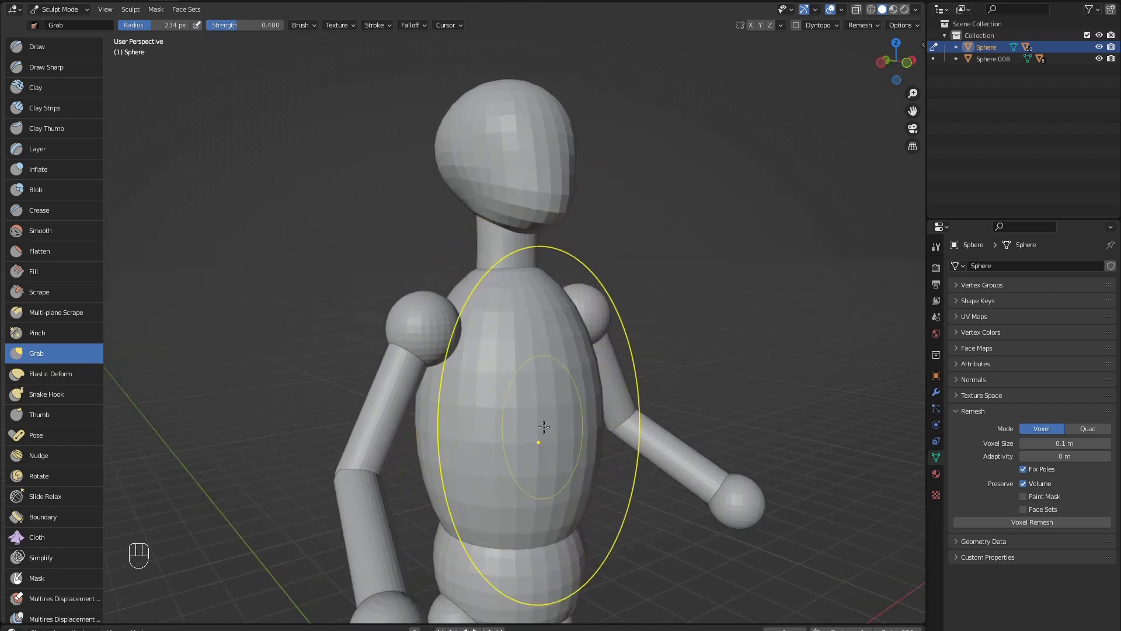
{"action": "middle_click_drag", "start_coordinate": [538, 430], "coordinate": [490, 415]}
{"action": "key", "text": "n"}
{"action": "middle_click_drag", "start_coordinate": [552, 347], "coordinate": [496, 320]}
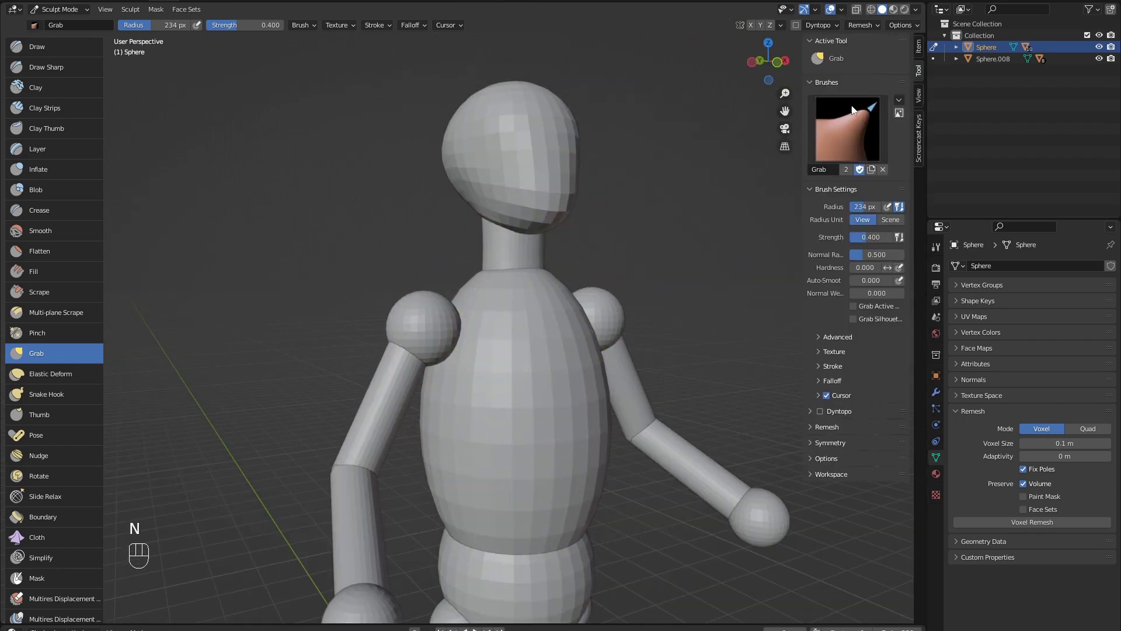
{"action": "left_click", "coordinate": [920, 49]}
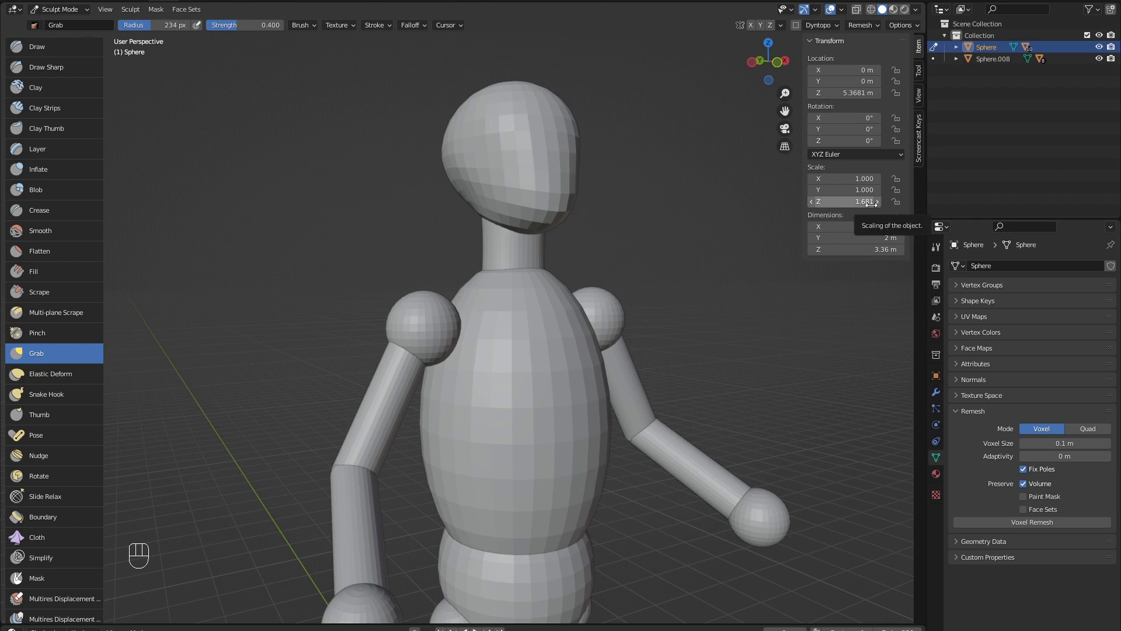
- Apply the torso's scale in Object Mode, and return it to Sculpt Mode
{"action": "key", "text": "ctrl+Tab"}
{"action": "key", "text": "ctrl+Tab"}
{"action": "middle_click_drag", "start_coordinate": [458, 325], "coordinate": [512, 292]}
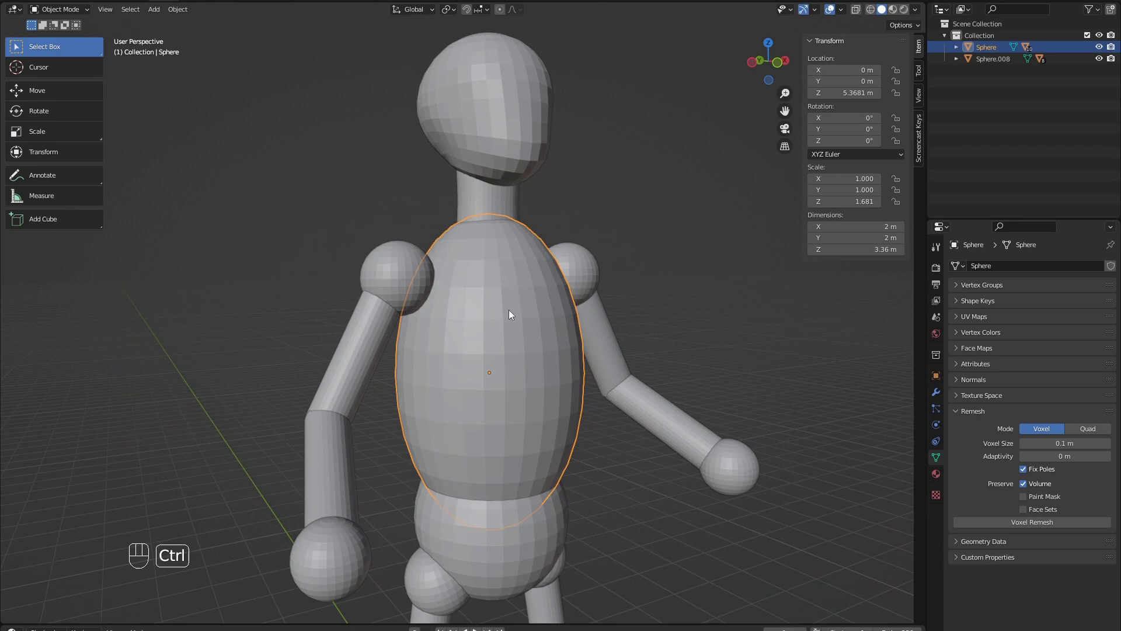
{"action": "key", "text": "ctrl+a"}
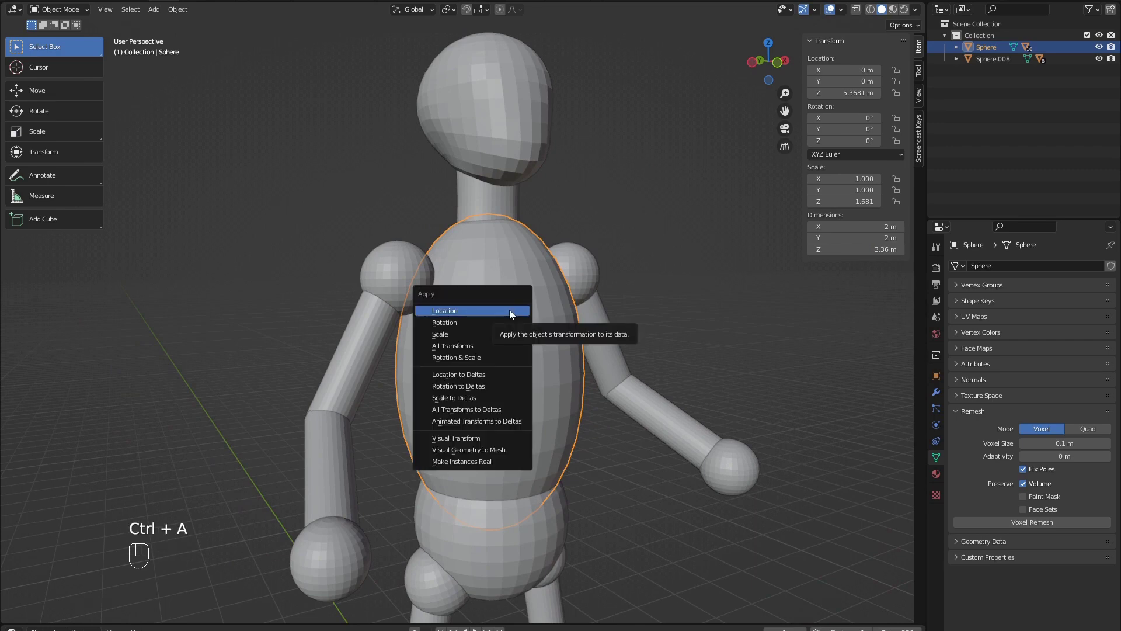
{"action": "left_click", "coordinate": [510, 334]}
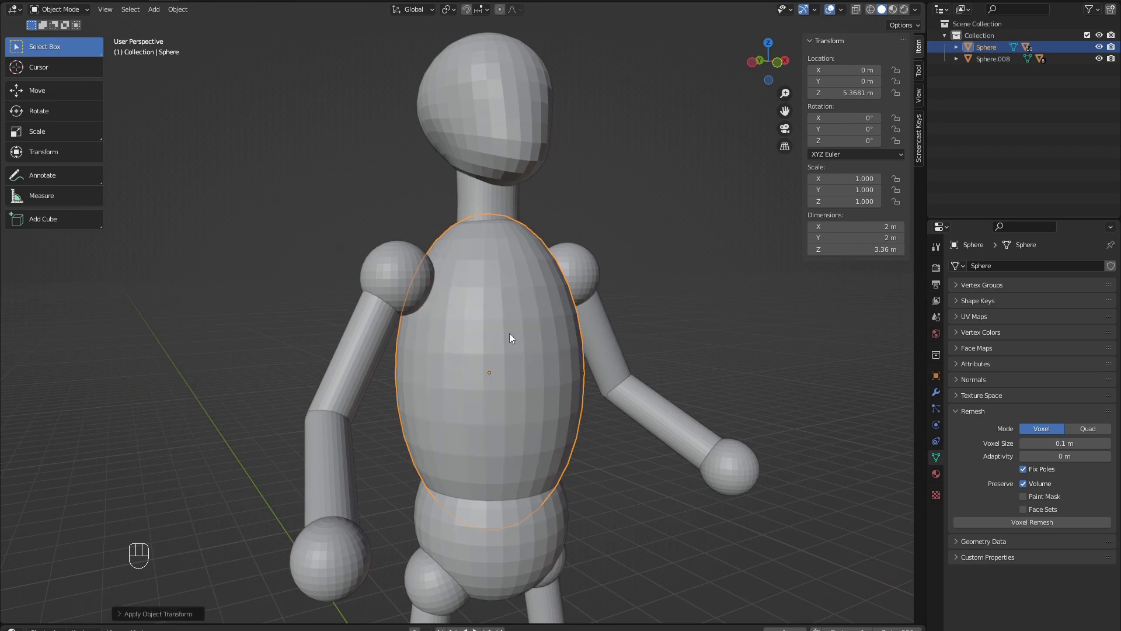
{"action": "key", "text": "ctrl+Tab"}
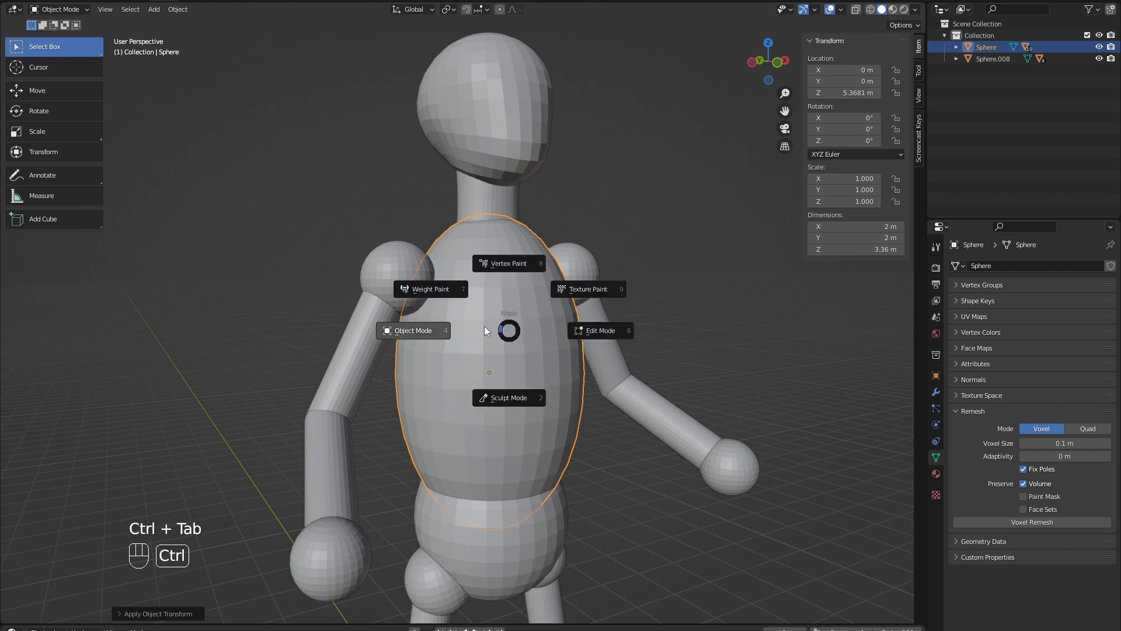
{"action": "left_click", "coordinate": [514, 400]}
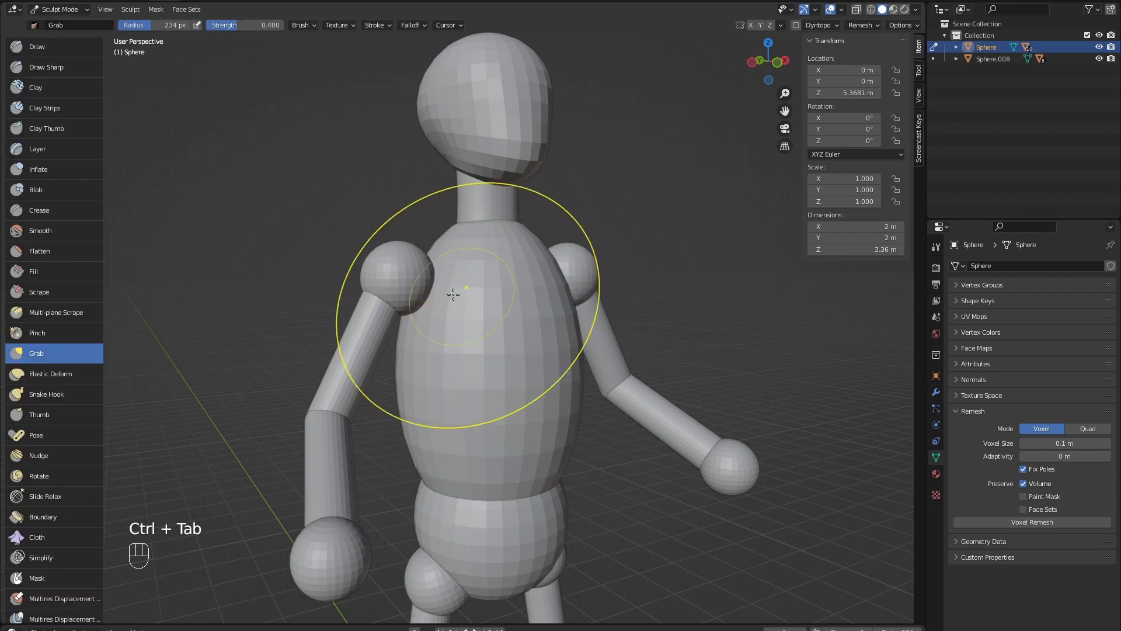
- With X-axis mirroring enabled, pull the torso's lower end upward using the Grab brush at 234 px
{"action": "middle_click_drag", "start_coordinate": [450, 308], "coordinate": [444, 315]}
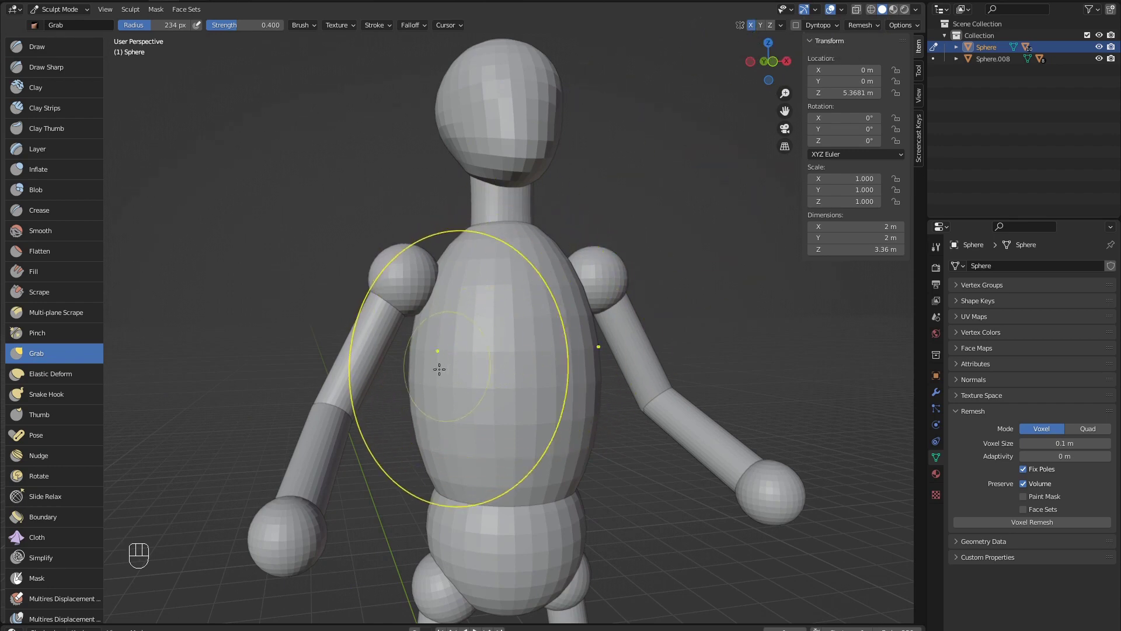
{"action": "middle_click_drag", "start_coordinate": [456, 430], "coordinate": [446, 445]}
{"action": "left_click_drag", "start_coordinate": [467, 518], "coordinate": [460, 476]}
- Shorten and widen the torso into a rounded ribcage, about 2.23 × 1.99 × 2.55 m, with the Grab brush at a 392 px radius
{"action": "key", "text": "f"}
{"action": "left_click", "coordinate": [519, 470]}
{"action": "scroll", "coordinate": [475, 460], "scroll_direction": "down", "scroll_amount": 2}
{"action": "middle_click_drag", "start_coordinate": [473, 458], "coordinate": [492, 420], "text": "shift"}
{"action": "left_click_drag", "start_coordinate": [484, 406], "coordinate": [473, 324]}
{"action": "left_click_drag", "start_coordinate": [480, 377], "coordinate": [483, 367]}
{"action": "left_click_drag", "start_coordinate": [481, 230], "coordinate": [478, 255]}
{"action": "left_click_drag", "start_coordinate": [466, 279], "coordinate": [448, 270]}
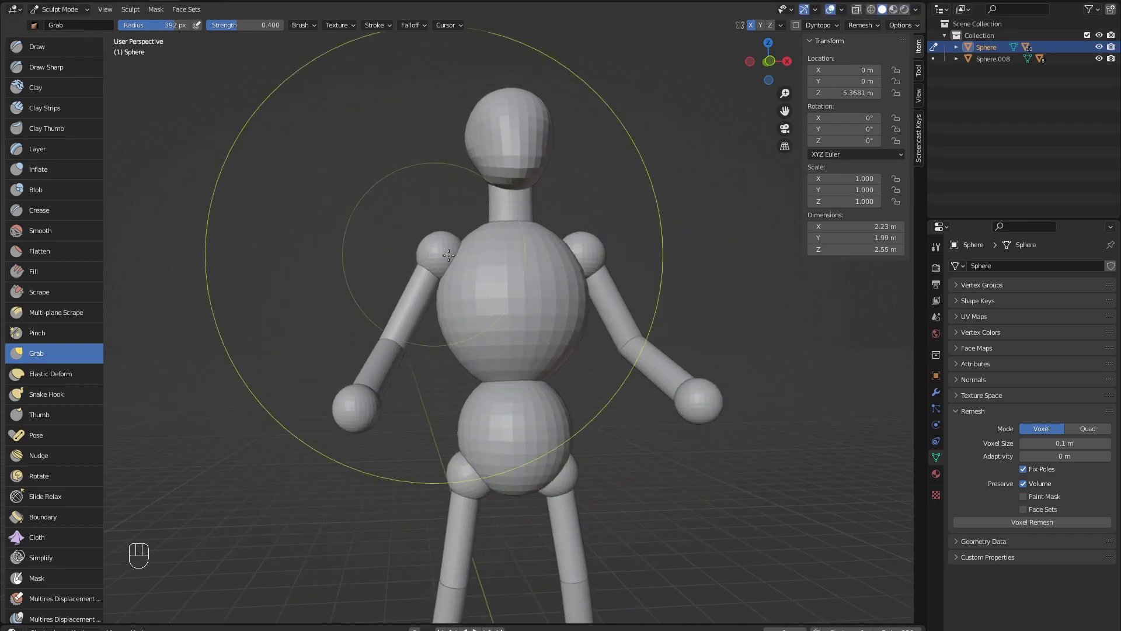
- Reduce the Grab brush radius to 201 px, and voxel remesh the torso with a voxel size of 0.0575 m
{"action": "left_click", "coordinate": [411, 341]}
{"action": "key", "text": "shift+r"}
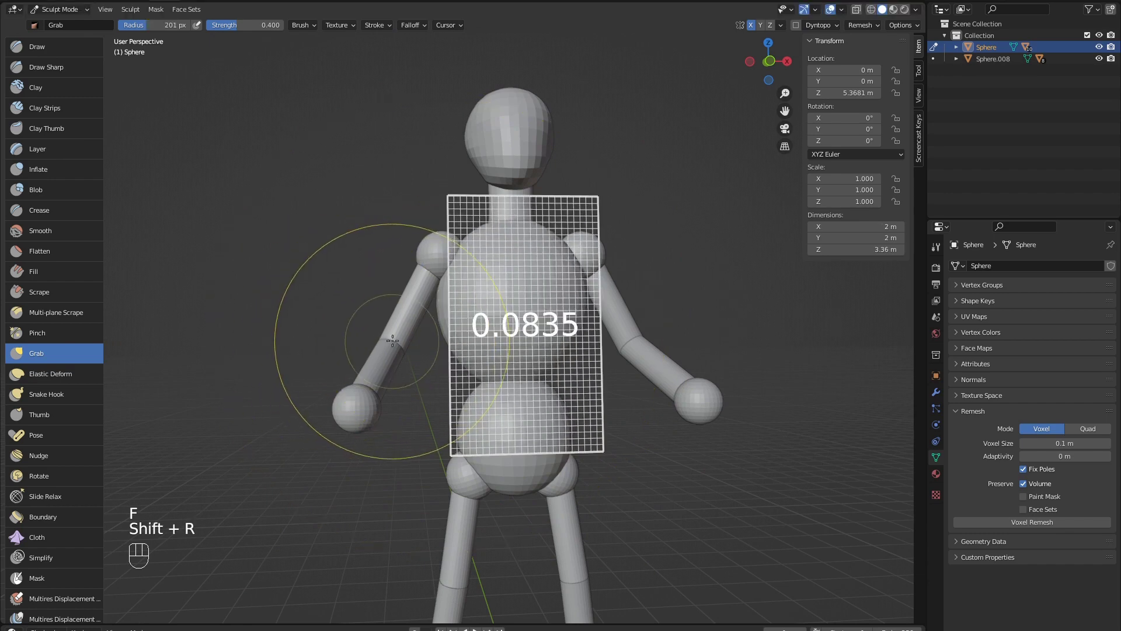
{"action": "left_click", "coordinate": [449, 315]}
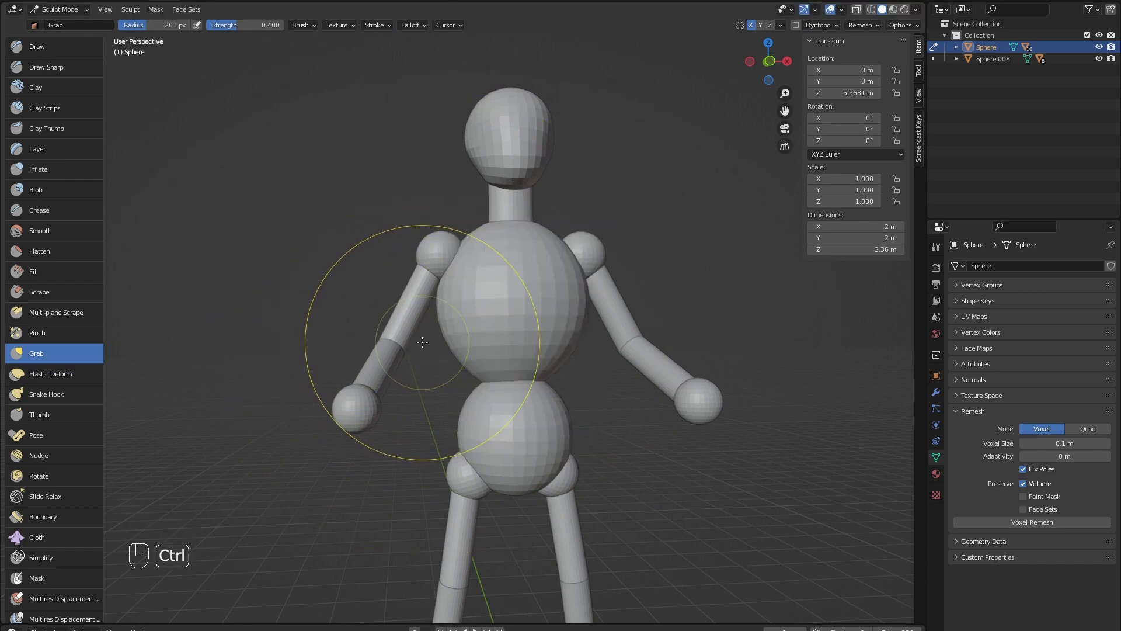
{"action": "key", "text": "ctrl+r"}
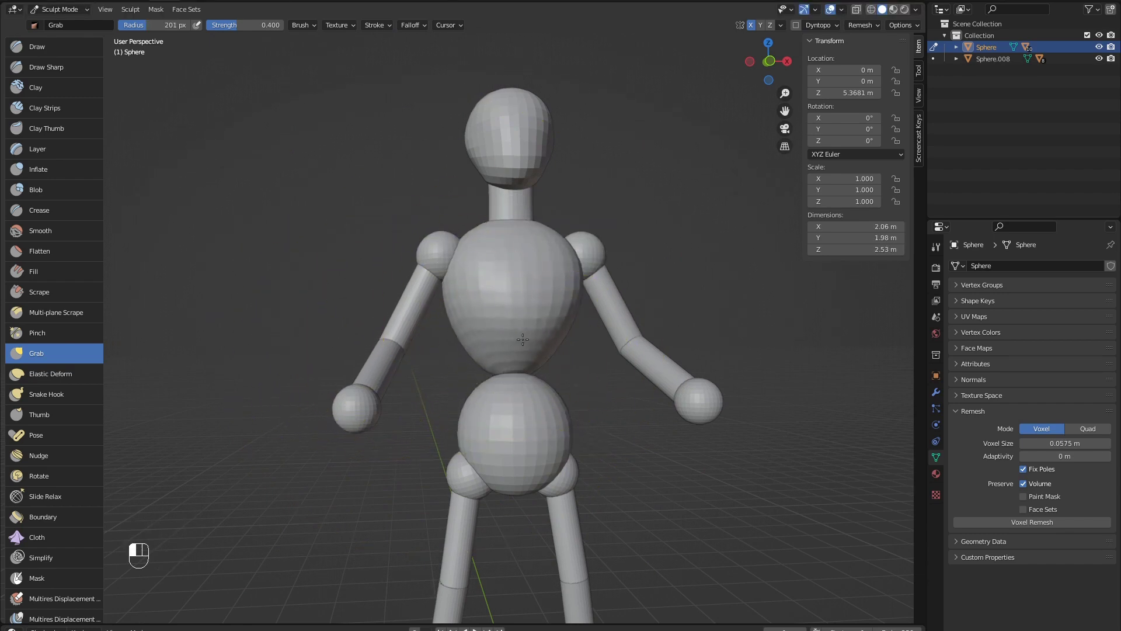
- Push the torso's underside up and shape a rib arch with the Grab brush at 141 px, making it about 2.02 × 1.73 × 1.95 m
{"action": "key", "text": "f"}
{"action": "left_click", "coordinate": [510, 278]}
{"action": "mouse_move", "coordinate": [507, 276]}
{"action": "middle_mouse_down"}
{"action": "mouse_move", "coordinate": [528, 290]}
{"action": "mouse_move", "coordinate": [502, 340]}
{"action": "middle_mouse_up"}
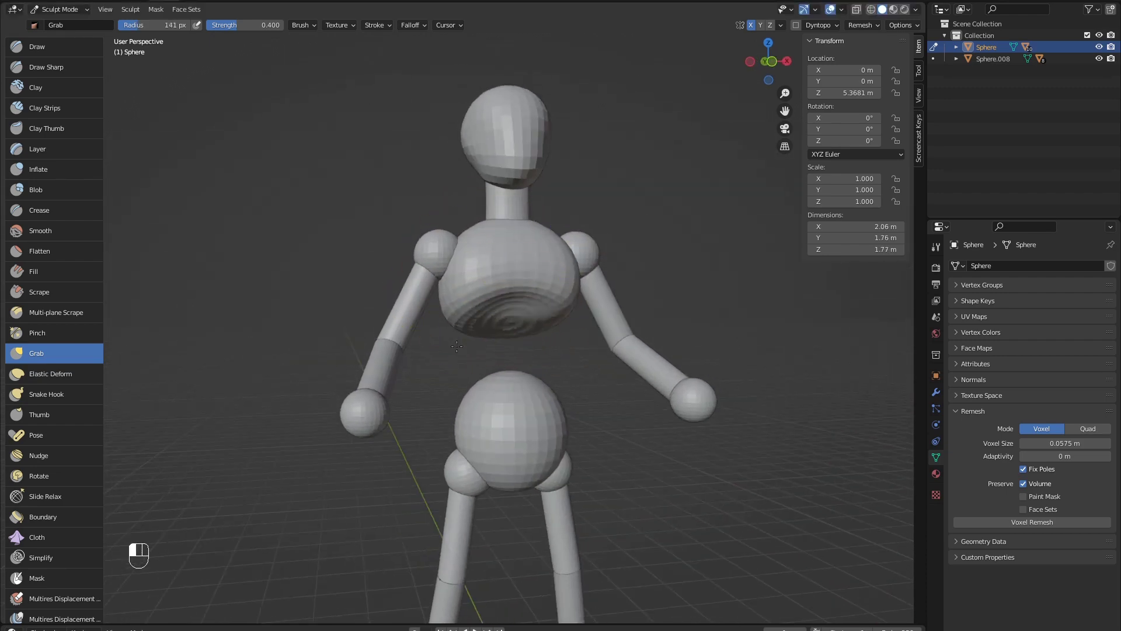
{"action": "mouse_move", "coordinate": [470, 341]}
{"action": "middle_mouse_down"}
{"action": "mouse_move", "coordinate": [389, 340]}
{"action": "mouse_move", "coordinate": [376, 351]}
{"action": "middle_mouse_up"}
{"action": "left_click_drag", "start_coordinate": [393, 340], "coordinate": [394, 354]}
{"action": "mouse_move", "coordinate": [395, 354]}
{"action": "middle_mouse_down"}
{"action": "mouse_move", "coordinate": [362, 345]}
{"action": "mouse_move", "coordinate": [392, 333]}
{"action": "middle_mouse_up"}
{"action": "left_click_drag", "start_coordinate": [388, 318], "coordinate": [383, 300], "text": "shift"}
{"action": "middle_click_drag", "start_coordinate": [383, 300], "coordinate": [312, 299]}
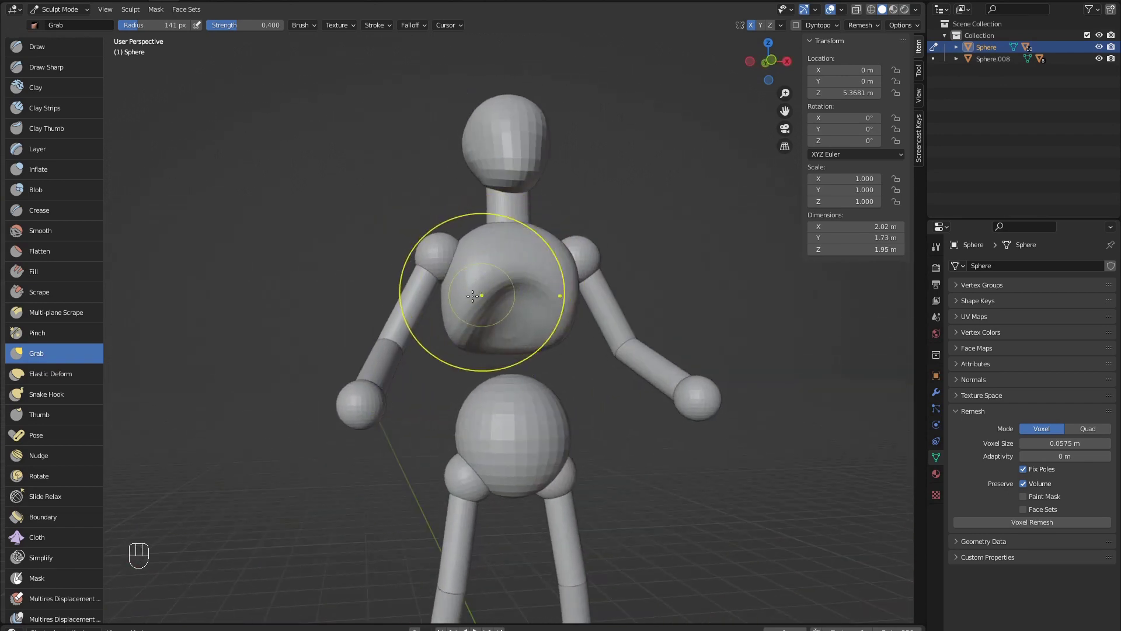
- Voxel remesh the torso with a voxel size of 0.08279 m
{"action": "key", "text": "shift+f"}
{"action": "key", "text": "shift+f"}
{"action": "key", "text": "shift+r"}
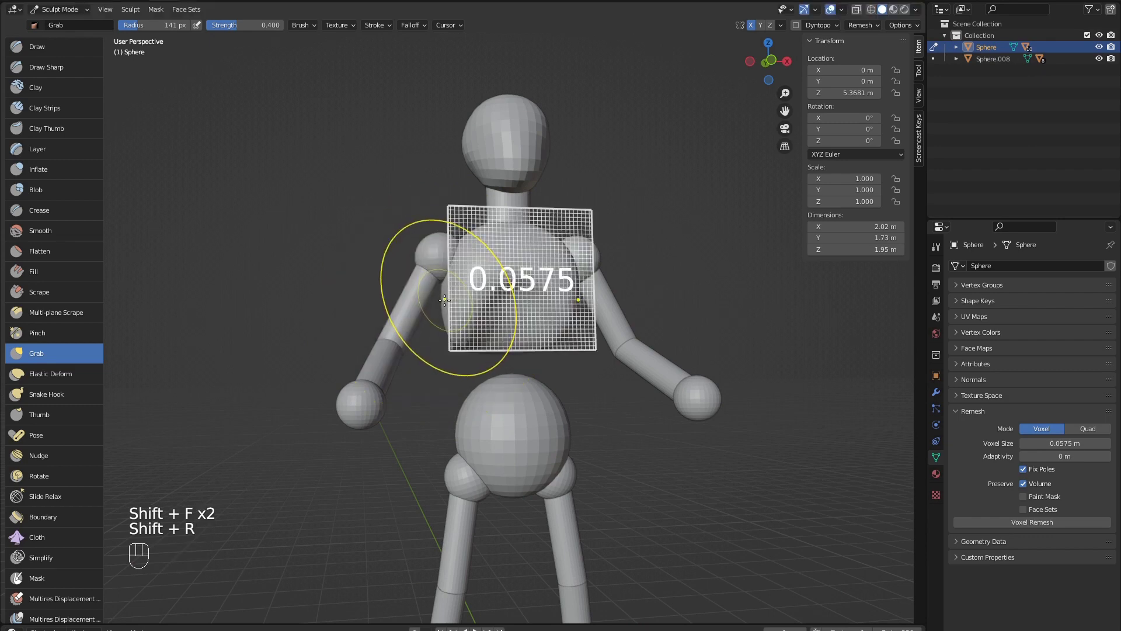
{"action": "left_click", "coordinate": [355, 286]}
{"action": "key", "text": "ctrl+r"}
- Sculpt the rib arch and the lower edge of the ribcage using the Draw brush at a 66 px radius
{"action": "key", "text": "x"}
{"action": "key", "text": "f"}
{"action": "left_click", "coordinate": [457, 356]}
{"action": "middle_click_drag", "start_coordinate": [457, 356], "coordinate": [533, 283]}
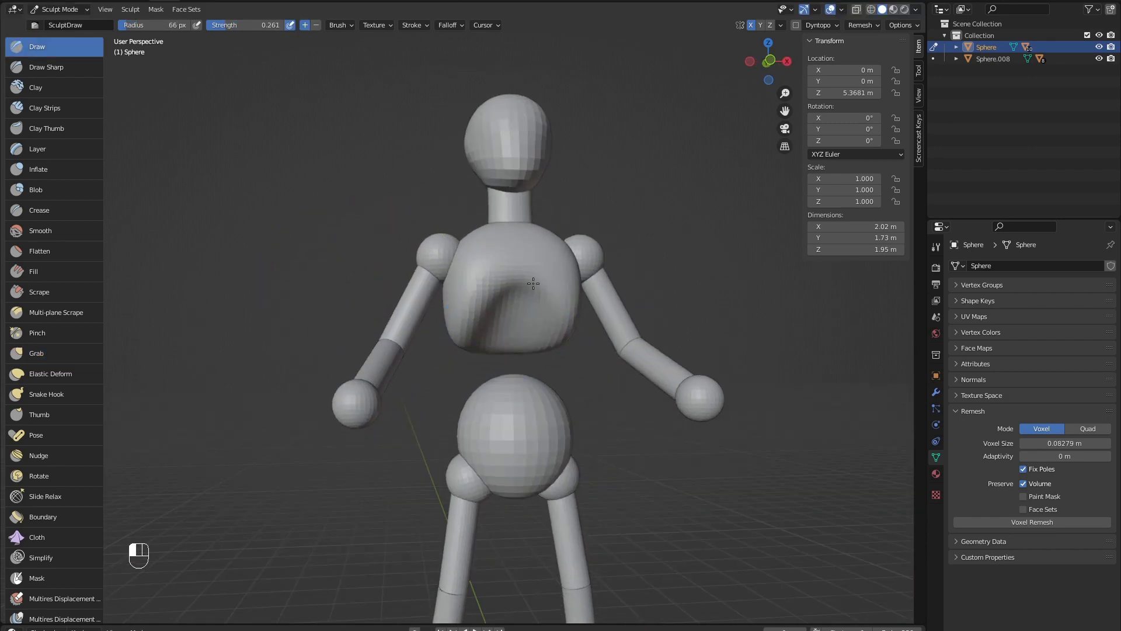
{"action": "mouse_move", "coordinate": [492, 347]}
{"action": "middle_mouse_down"}
{"action": "mouse_move", "coordinate": [484, 327]}
{"action": "mouse_move", "coordinate": [510, 344]}
{"action": "middle_mouse_up"}
{"action": "left_click_drag", "start_coordinate": [509, 343], "coordinate": [496, 345], "text": "ctrl"}
{"action": "mouse_move", "coordinate": [495, 287]}
{"action": "middle_mouse_down"}
{"action": "mouse_move", "coordinate": [494, 298]}
{"action": "mouse_move", "coordinate": [391, 220]}
{"action": "middle_mouse_up"}
{"action": "mouse_move", "coordinate": [394, 298]}
{"action": "middle_mouse_down"}
{"action": "mouse_move", "coordinate": [371, 233]}
{"action": "mouse_move", "coordinate": [443, 362]}
{"action": "middle_mouse_up"}
- Refine the ribcage's outline and the arch between its lower ribs using the Grab brush at a 177 px radius
{"action": "key", "text": "g"}
{"action": "key", "text": "f"}
{"action": "left_click", "coordinate": [489, 344]}
{"action": "middle_click_drag", "start_coordinate": [443, 263], "coordinate": [461, 256]}
{"action": "left_click_drag", "start_coordinate": [454, 263], "coordinate": [464, 251]}
{"action": "middle_click_drag", "start_coordinate": [465, 237], "coordinate": [522, 298]}
{"action": "middle_click_drag", "start_coordinate": [438, 247], "coordinate": [468, 251]}
{"action": "left_click_drag", "start_coordinate": [469, 250], "coordinate": [431, 245]}
{"action": "middle_click_drag", "start_coordinate": [430, 245], "coordinate": [660, 286]}
- Apply the pelvis sphere's scale in Object Mode, and put it into Sculpt Mode
{"action": "left_click_drag", "start_coordinate": [448, 278], "coordinate": [437, 279]}
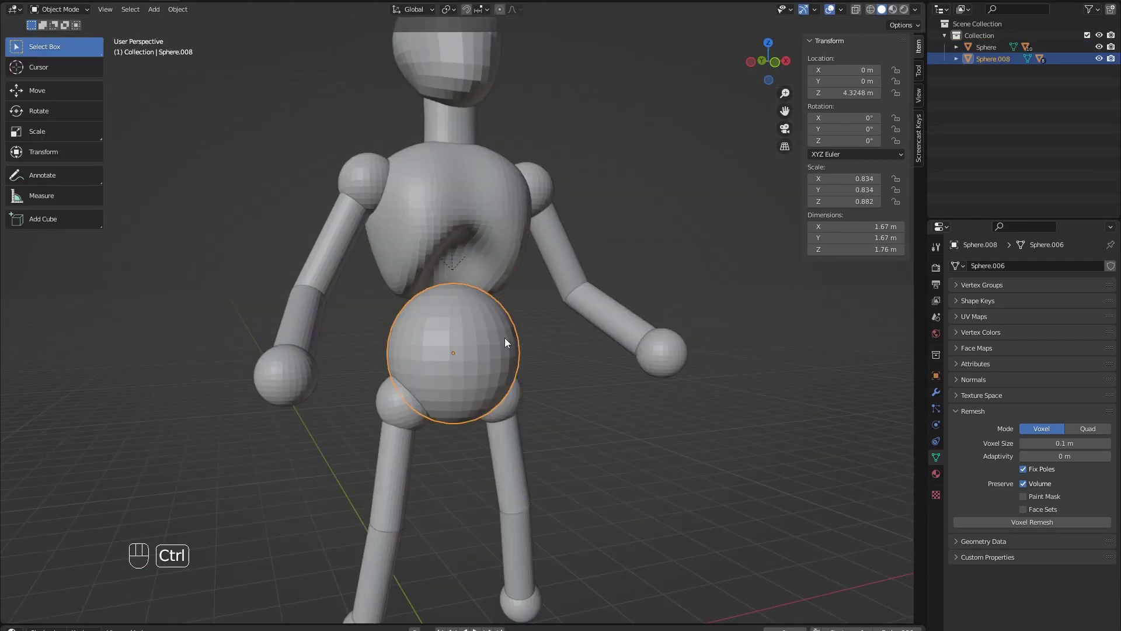
{"action": "key", "text": "ctrl+a"}
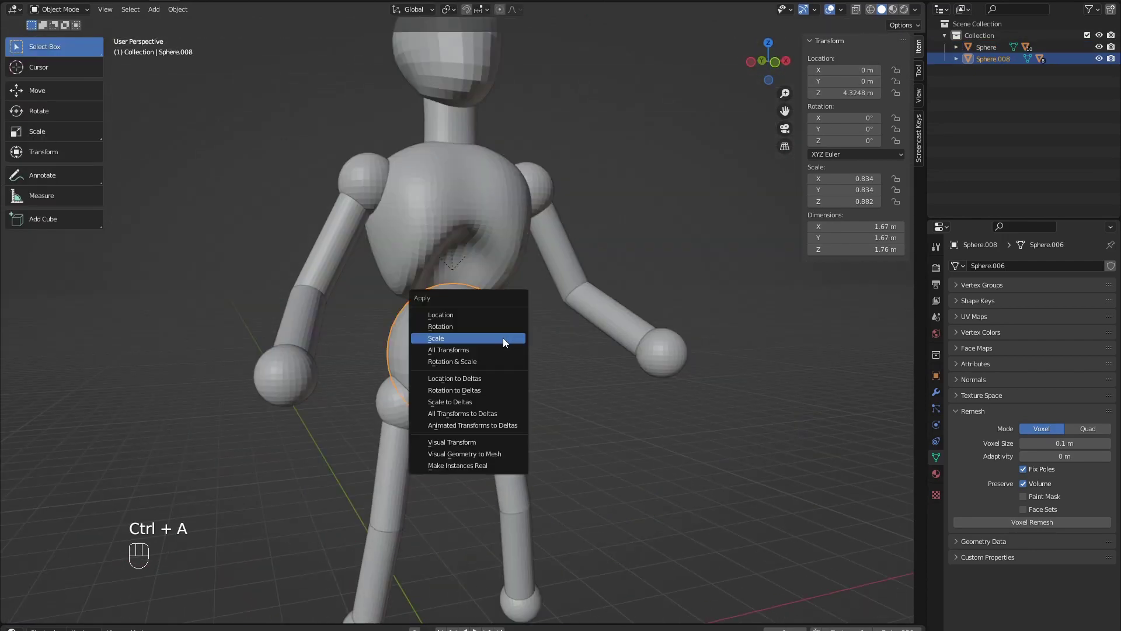
{"action": "left_click", "coordinate": [502, 338]}
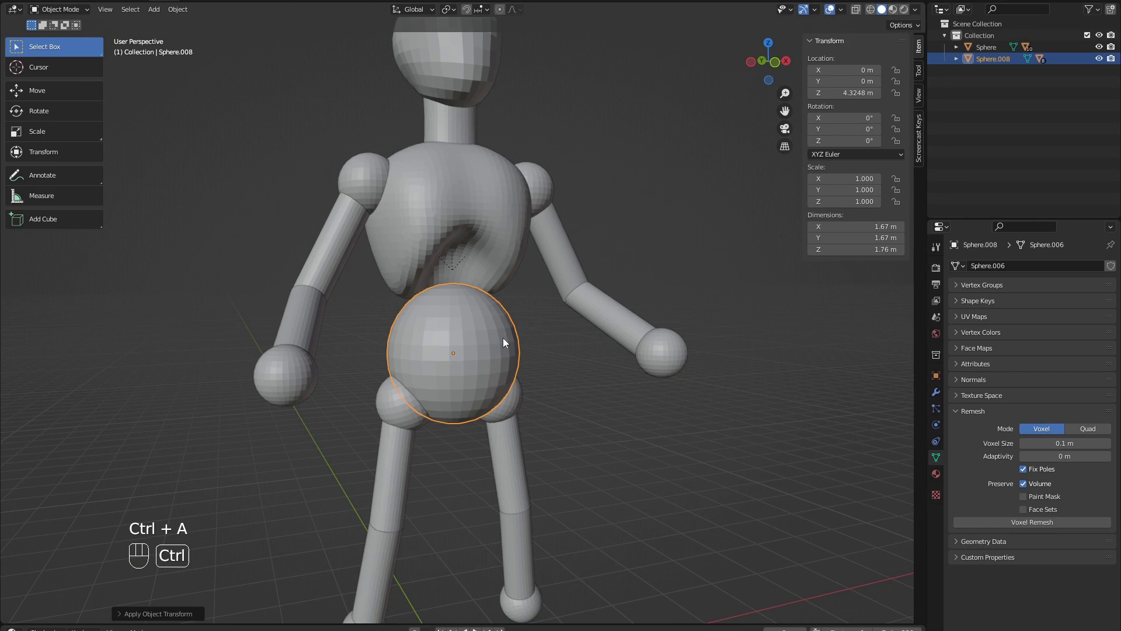
{"action": "key", "text": "ctrl+Tab"}
{"action": "left_click", "coordinate": [519, 399]}
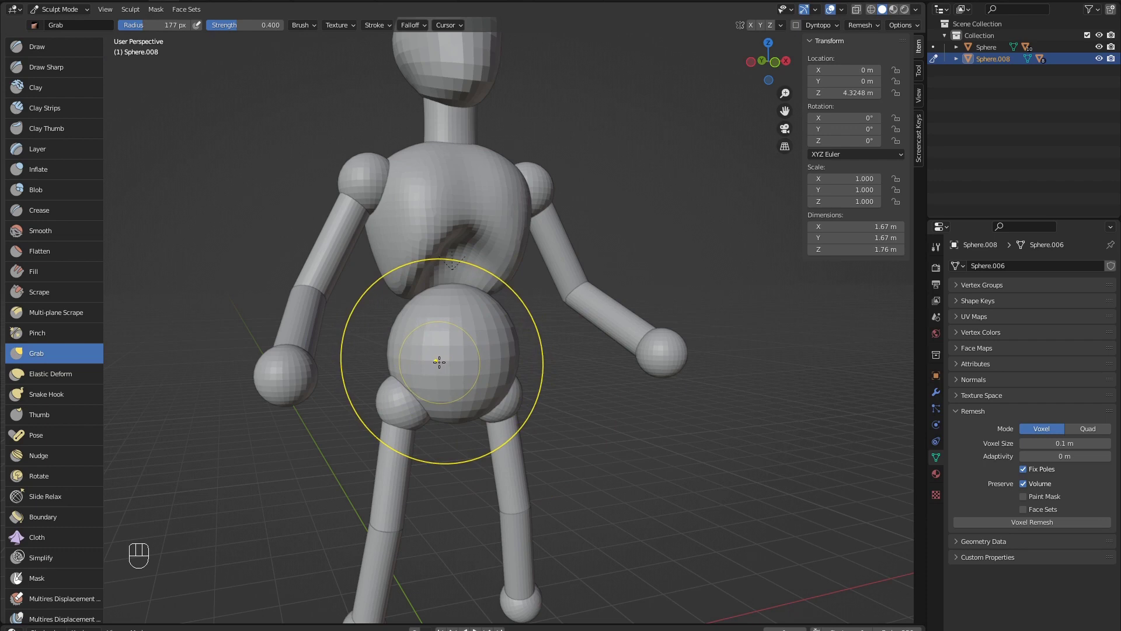
- Enable X-axis mirroring for the pelvis, and push its top down into a hollow bowl with the Grab brush at 177 px
{"action": "middle_click_drag", "start_coordinate": [440, 362], "coordinate": [430, 340]}
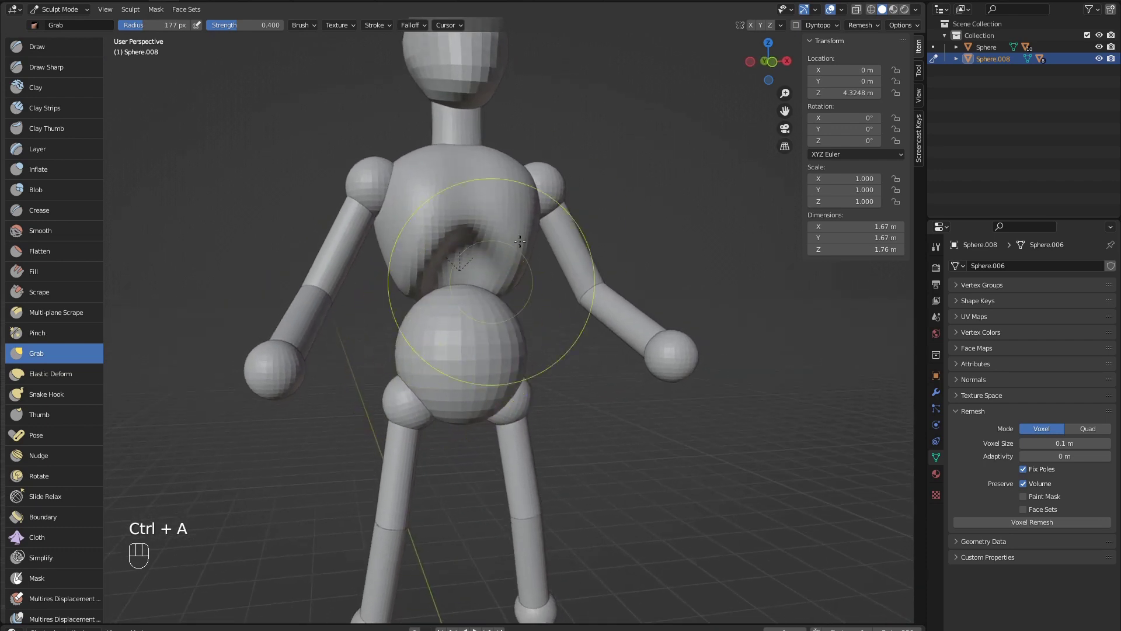
{"action": "left_click", "coordinate": [751, 26]}
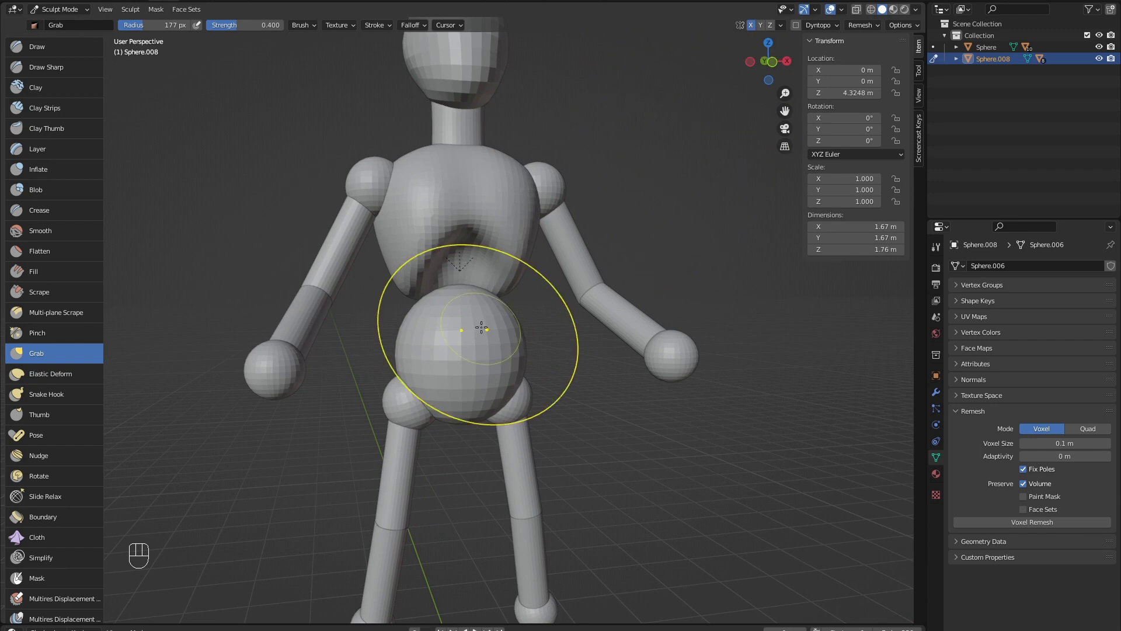
{"action": "scroll", "coordinate": [415, 358], "scroll_direction": "up", "scroll_amount": 3}
{"action": "scroll", "coordinate": [453, 293], "scroll_direction": "down", "scroll_amount": 3}
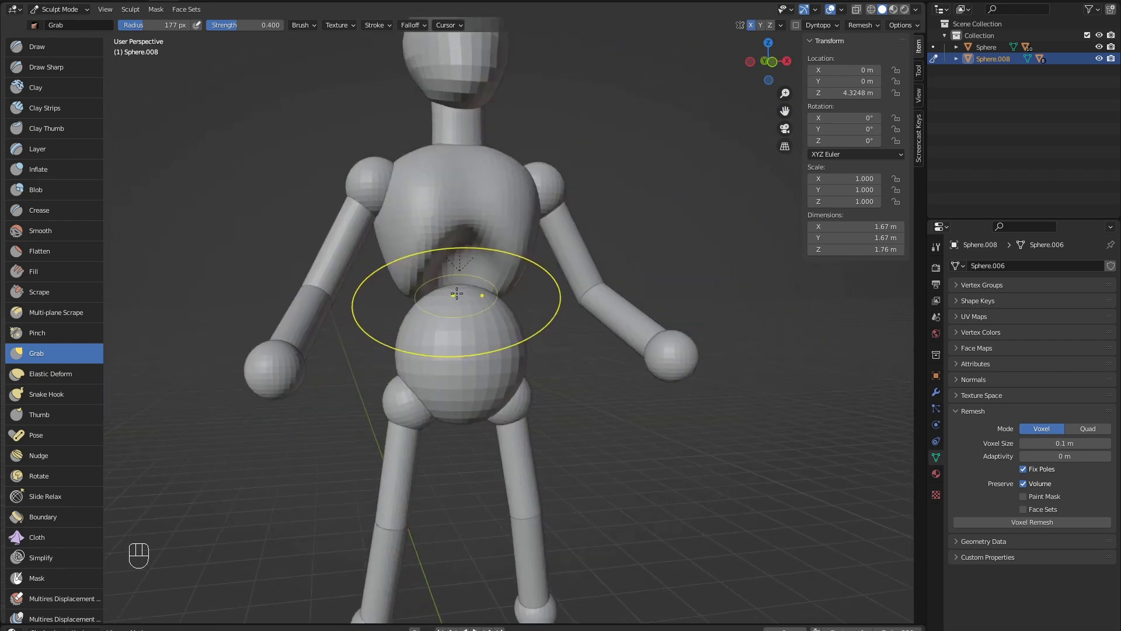
{"action": "scroll", "coordinate": [457, 294], "scroll_direction": "up", "scroll_amount": 1}
{"action": "left_click_drag", "start_coordinate": [456, 295], "coordinate": [458, 386]}
- Form raised hip sides and a dipped front on the pelvis, about 1.65 × 1.66 × 1.13 m, with the Grab brush at 109 px
{"action": "key", "text": "f"}
{"action": "left_click", "coordinate": [434, 394]}
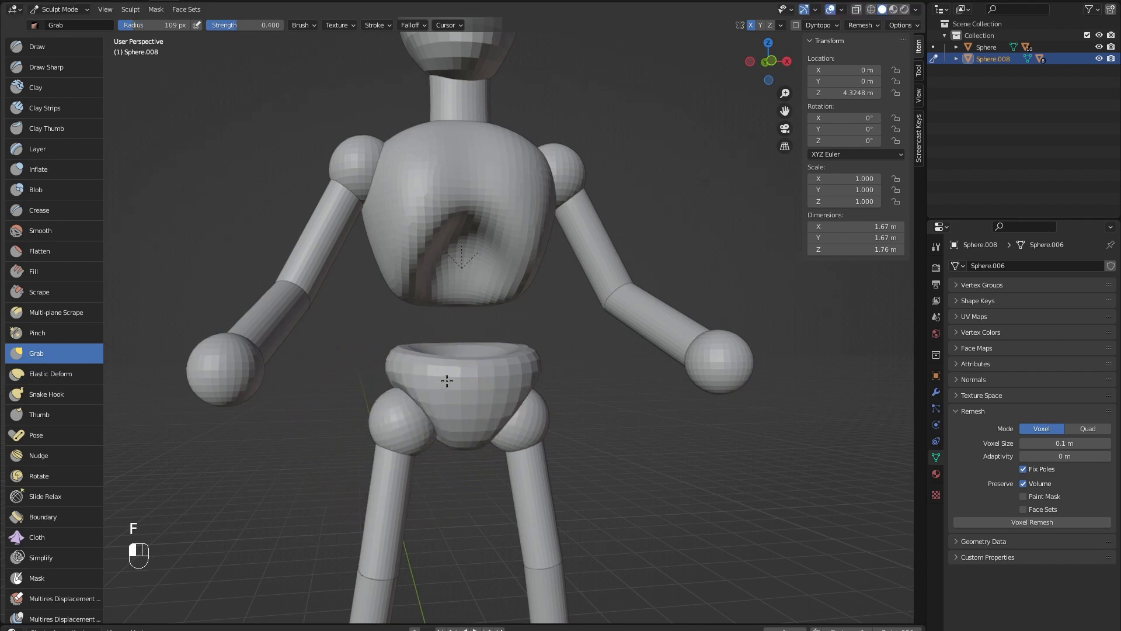
{"action": "middle_click_drag", "start_coordinate": [447, 380], "coordinate": [371, 367]}
{"action": "middle_click_drag", "start_coordinate": [451, 389], "coordinate": [270, 378]}
{"action": "middle_click_drag", "start_coordinate": [485, 380], "coordinate": [456, 379]}
{"action": "left_click_drag", "start_coordinate": [472, 372], "coordinate": [473, 392]}
{"action": "left_click_drag", "start_coordinate": [474, 387], "coordinate": [473, 392]}
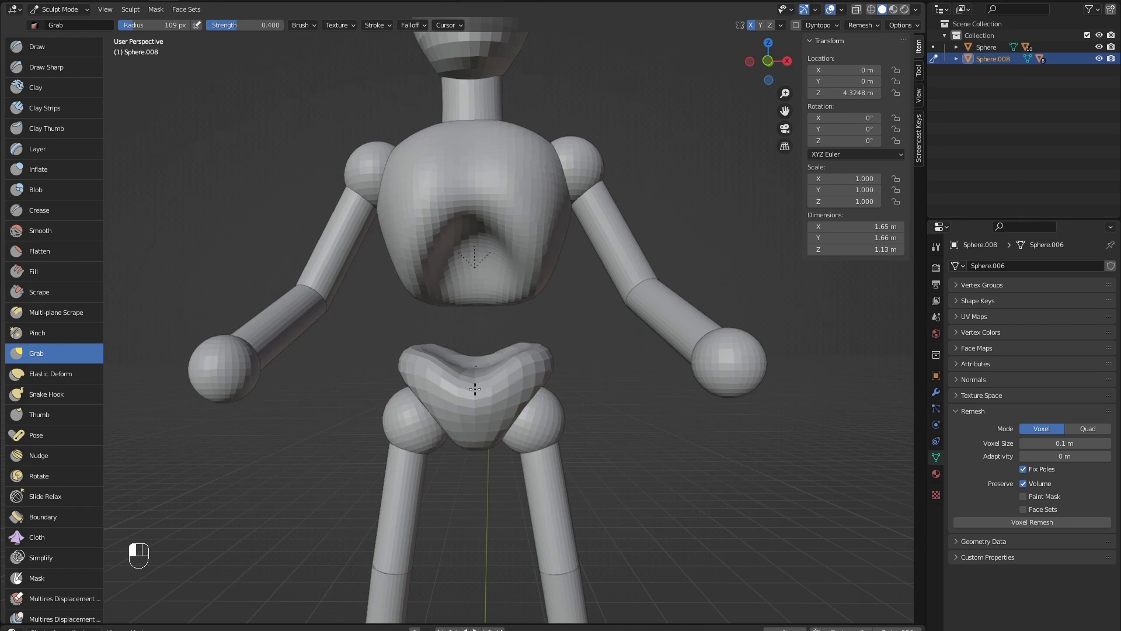
{"action": "middle_click_drag", "start_coordinate": [475, 389], "coordinate": [402, 413]}
{"action": "left_click_drag", "start_coordinate": [400, 402], "coordinate": [401, 398]}
{"action": "mouse_move", "coordinate": [397, 409]}
{"action": "middle_mouse_down"}
{"action": "mouse_move", "coordinate": [433, 400]}
{"action": "mouse_move", "coordinate": [445, 330]}
{"action": "mouse_move", "coordinate": [464, 391]}
{"action": "mouse_move", "coordinate": [484, 391]}
{"action": "middle_mouse_up"}
- Return to Object Mode, select the upper arm cylinder Cylinder.001, and try to apply its scale
{"action": "scroll", "coordinate": [463, 390], "scroll_direction": "down", "scroll_amount": 3}
{"action": "scroll", "coordinate": [463, 391], "scroll_direction": "down", "scroll_amount": 1}
{"action": "key", "text": "ctrl+Tab"}
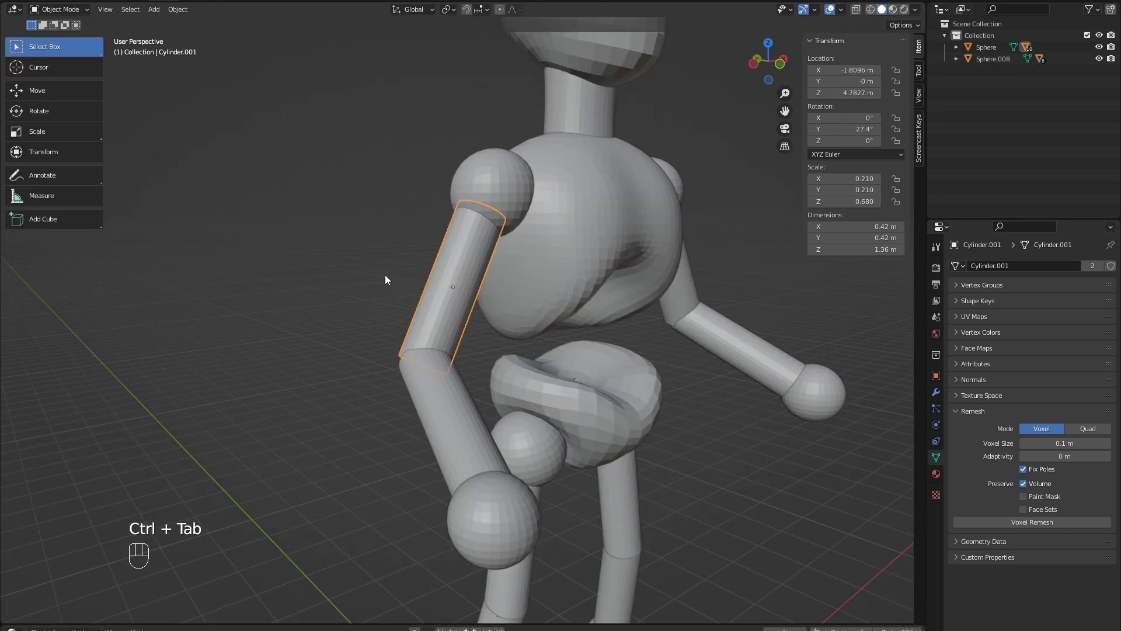
{"action": "key", "text": "ctrl+a"}
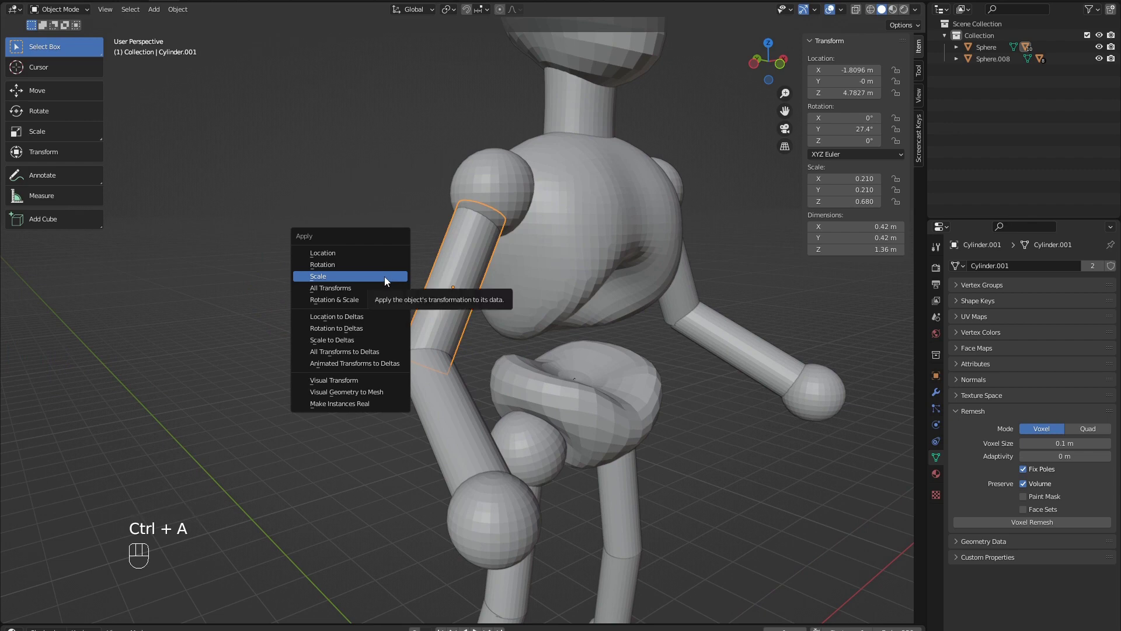
{"action": "left_click", "coordinate": [384, 275]}
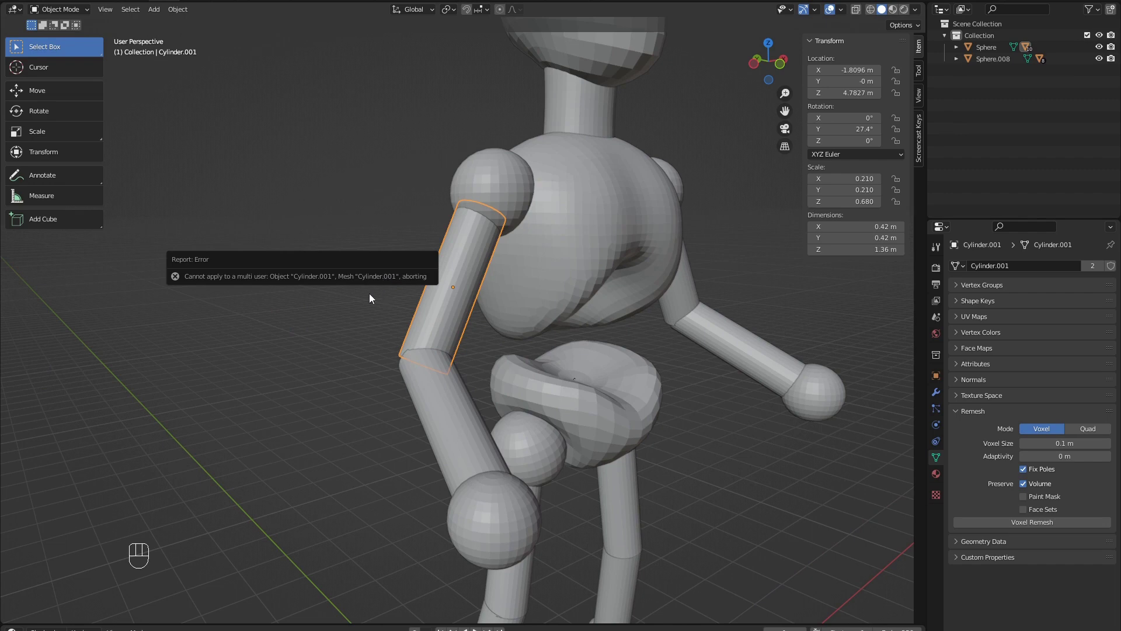
{"action": "middle_click_drag", "start_coordinate": [395, 298], "coordinate": [405, 300]}
{"action": "middle_click_drag", "start_coordinate": [483, 291], "coordinate": [371, 275]}
{"action": "scroll", "coordinate": [447, 279], "scroll_direction": "down", "scroll_amount": 1}
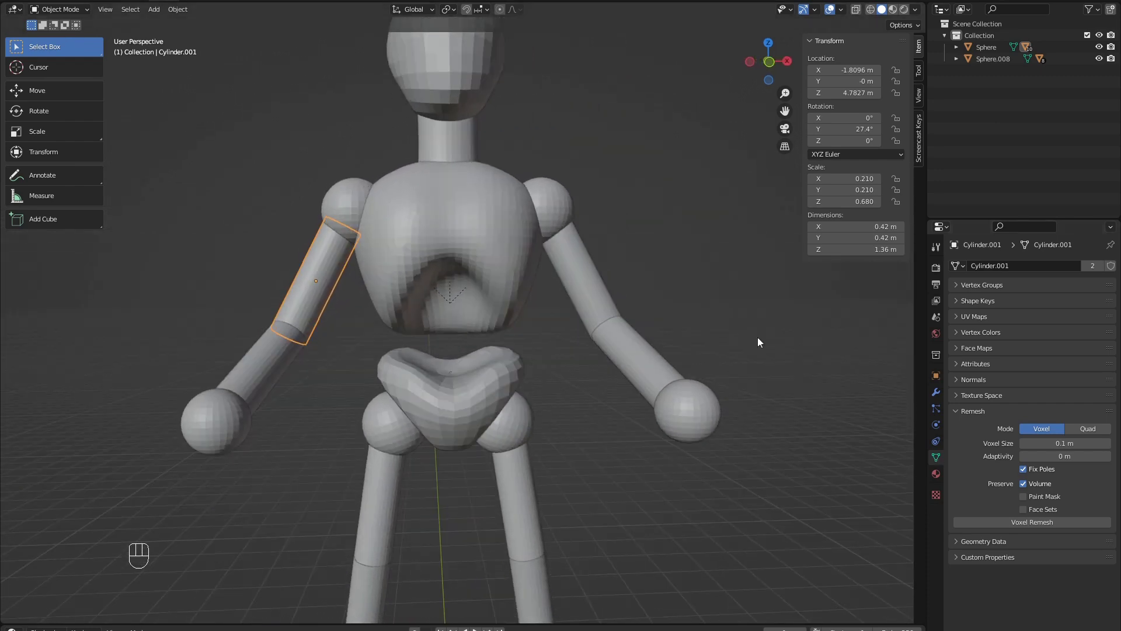
- Swap the opposite upper arm's mesh data to Sphere, and restore it to Cylinder.001
{"action": "left_click", "coordinate": [584, 269]}
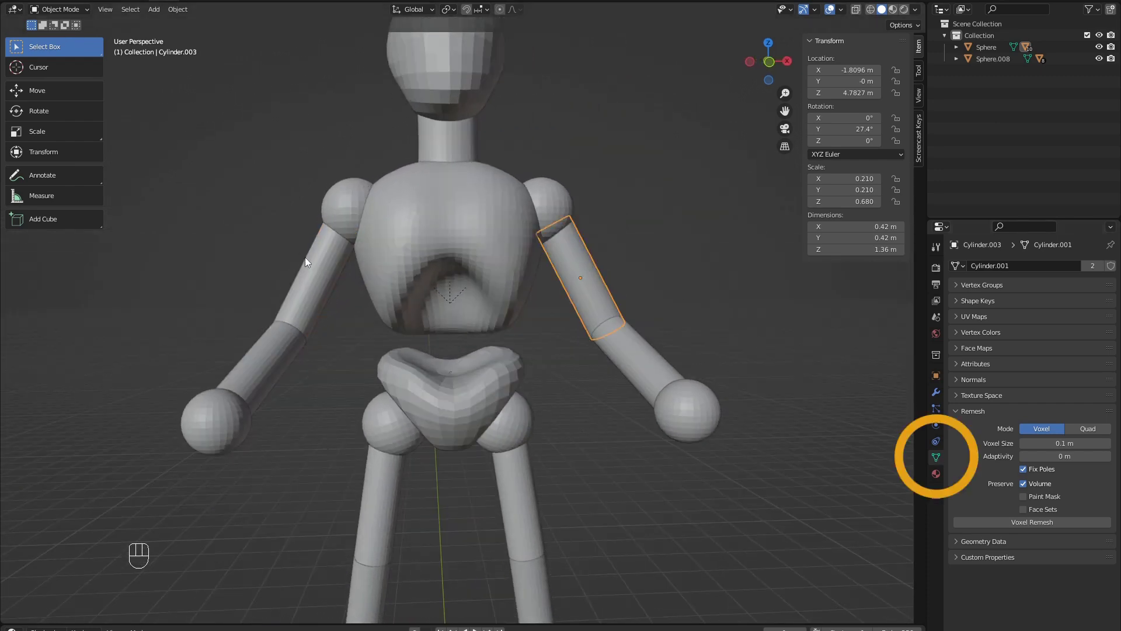
{"action": "left_click", "coordinate": [974, 410]}
{"action": "middle_click_drag", "start_coordinate": [711, 253], "coordinate": [750, 248]}
{"action": "left_click", "coordinate": [957, 266]}
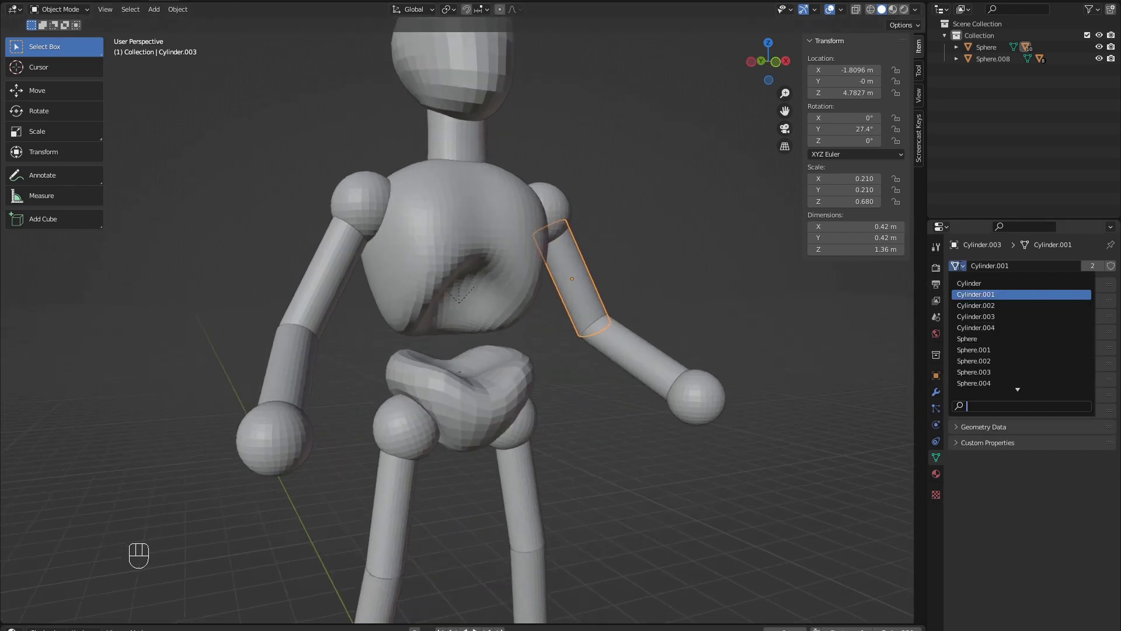
{"action": "left_click", "coordinate": [984, 338]}
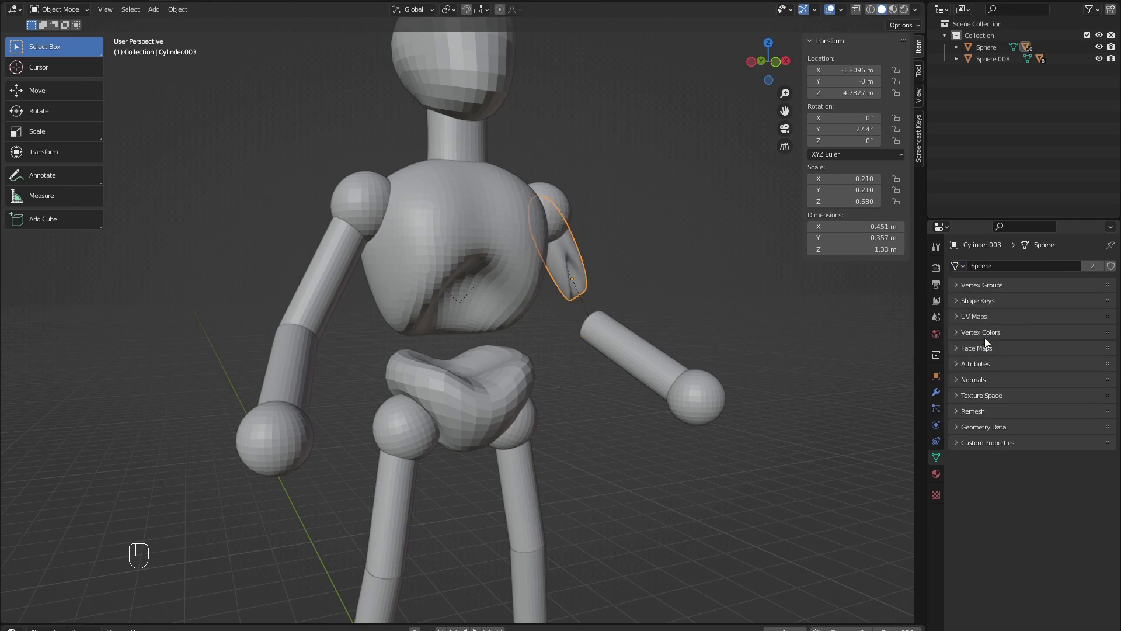
{"action": "left_click", "coordinate": [958, 266]}
{"action": "left_click", "coordinate": [998, 293]}
- Make the upper arm Cylinder.001 a single user for Object & Data, and compare its mesh data with the opposite arm's
{"action": "middle_click_drag", "start_coordinate": [726, 230], "coordinate": [648, 184]}
{"action": "left_click", "coordinate": [388, 317]}
{"action": "key", "text": "F3"}
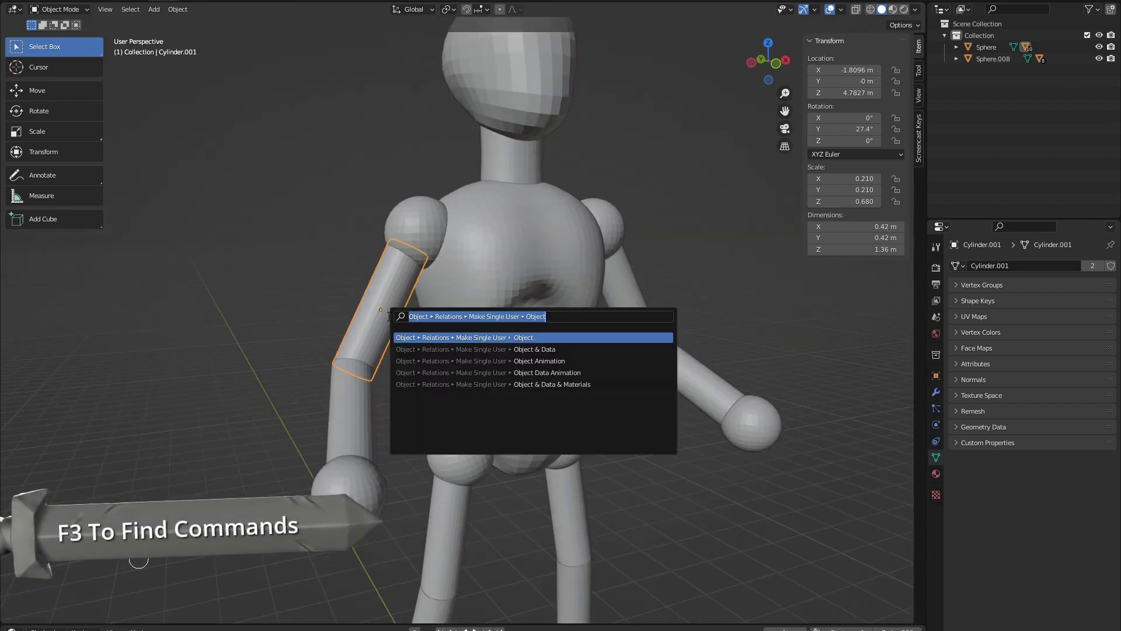
{"action": "key", "text": "Down"}
{"action": "key", "text": "Return"}
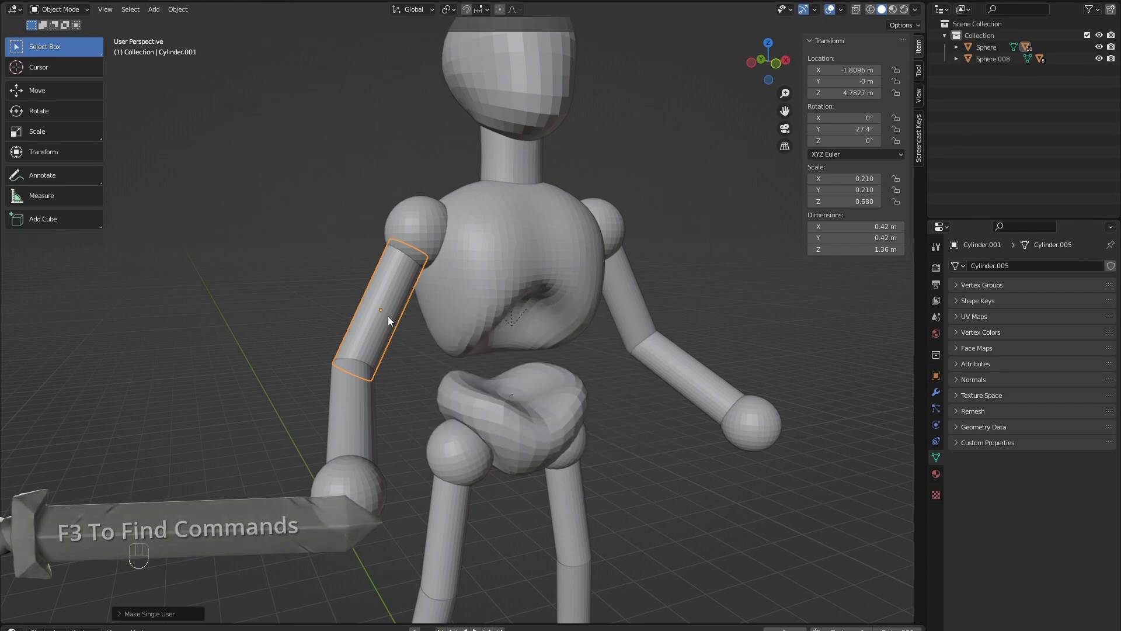
{"action": "left_click", "coordinate": [635, 304]}
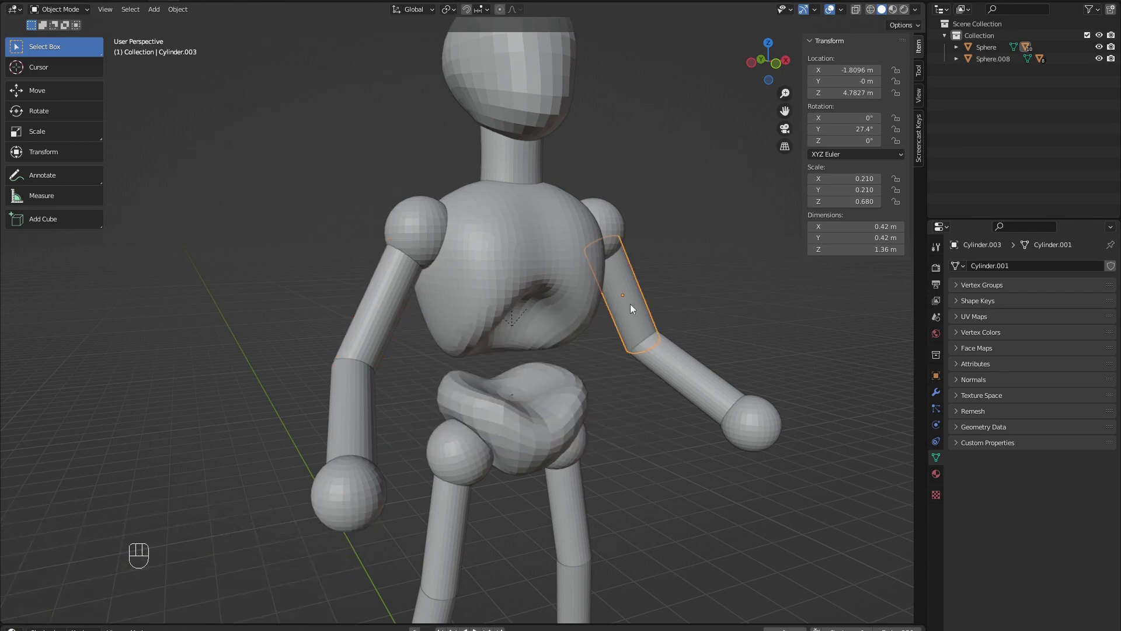
{"action": "left_click", "coordinate": [380, 306]}
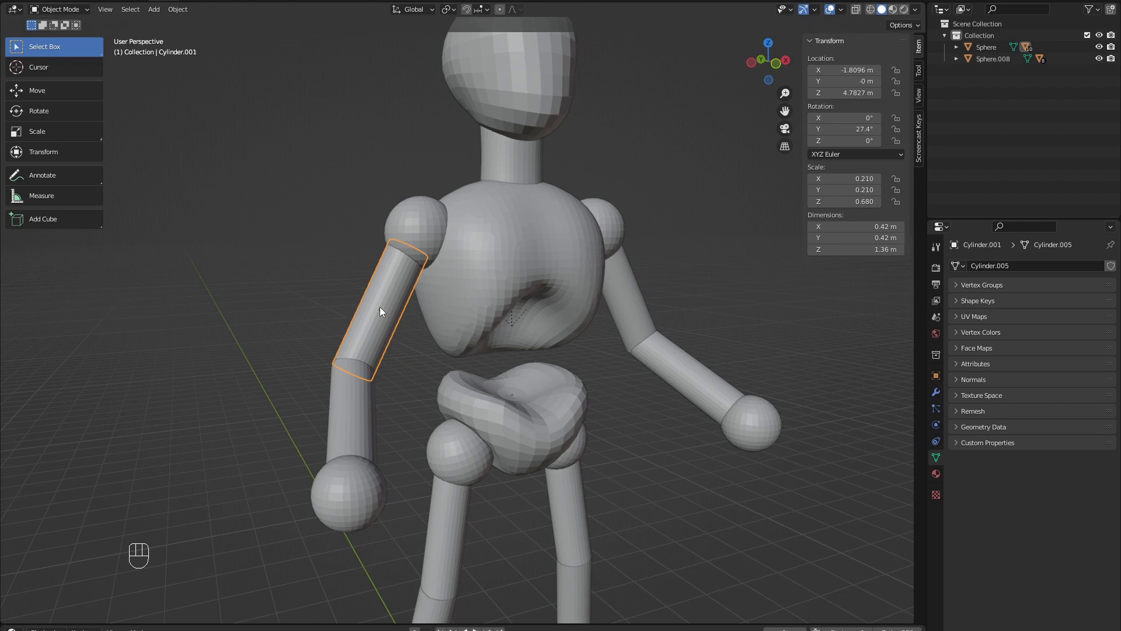
- Put the upper arm Cylinder.001 into Sculpt Mode with axis mirroring left off
{"action": "middle_click_drag", "start_coordinate": [365, 295], "coordinate": [386, 305]}
{"action": "key", "text": "ctrl+Tab"}
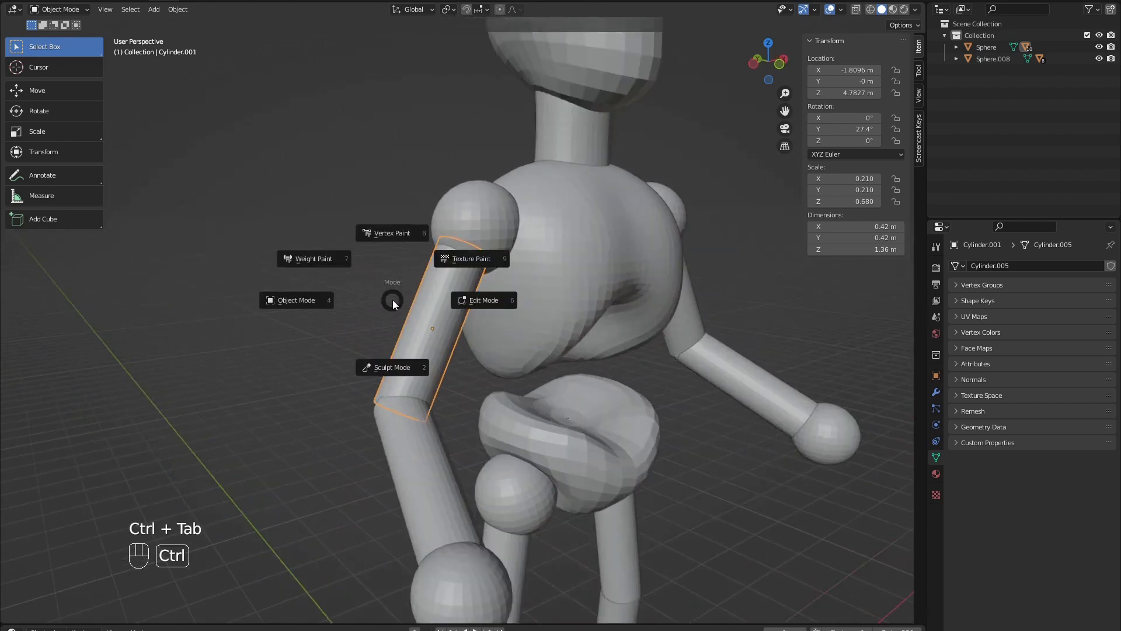
{"action": "left_click", "coordinate": [374, 324]}
{"action": "left_click", "coordinate": [772, 26]}
{"action": "left_click", "coordinate": [772, 26]}
{"action": "middle_click_drag", "start_coordinate": [299, 286], "coordinate": [322, 289]}
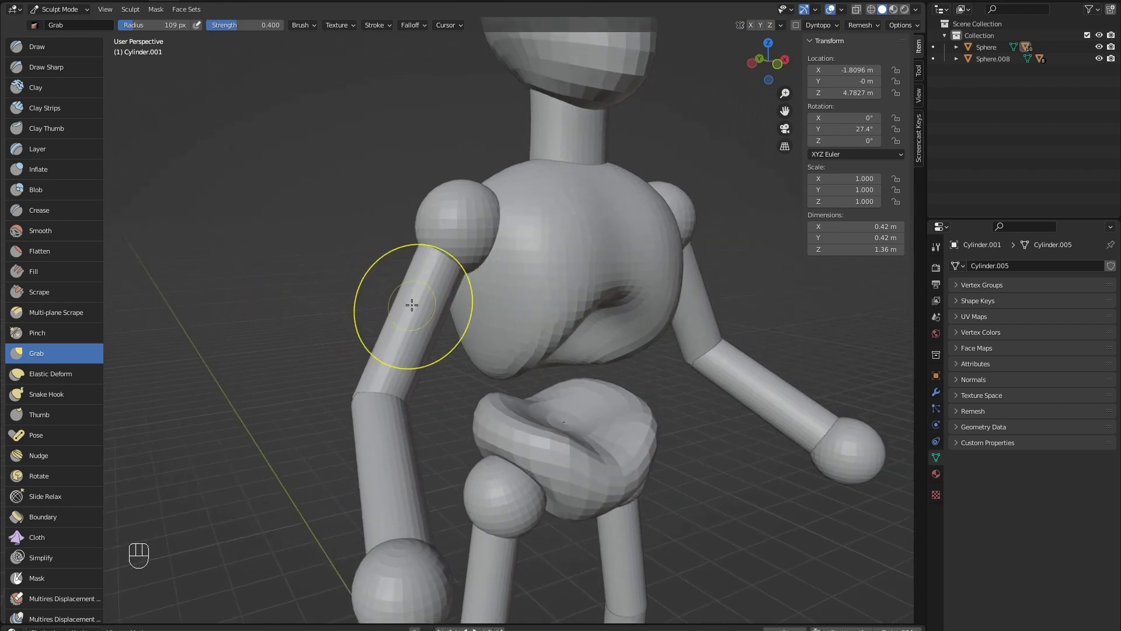
- Voxel remesh the upper arm in two passes, readjusting the voxel size before the second pass
{"action": "scroll", "coordinate": [386, 324], "scroll_direction": "up", "scroll_amount": 1}
{"action": "key", "text": "g"}
{"action": "key", "text": "shift+r"}
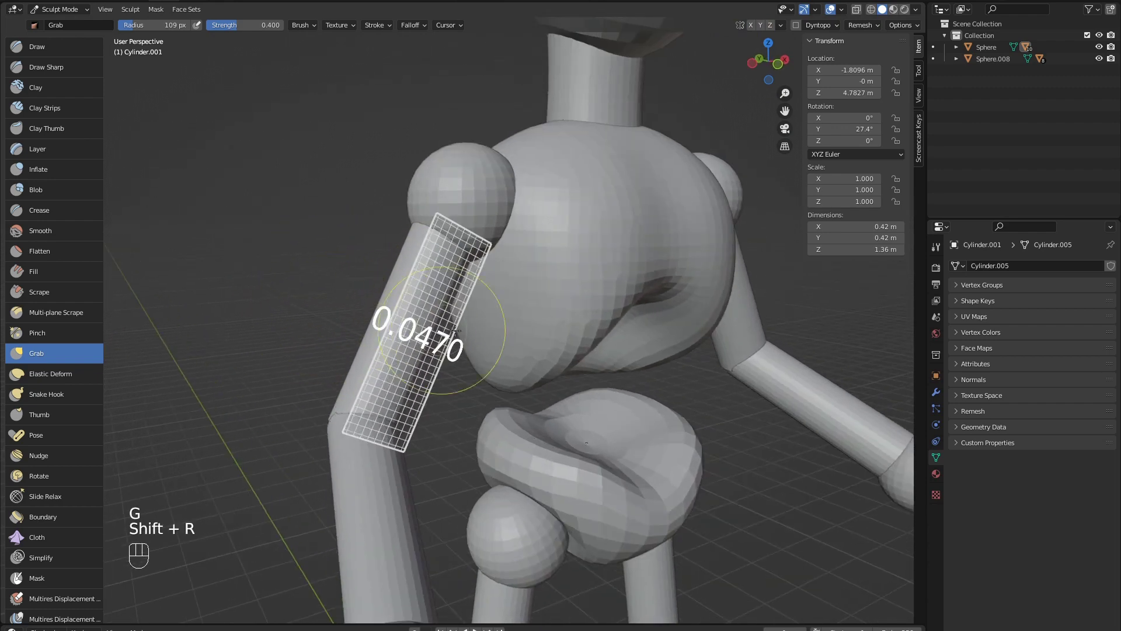
{"action": "left_click", "coordinate": [416, 332]}
{"action": "key", "text": "ctrl+r"}
{"action": "middle_click_drag", "start_coordinate": [416, 332], "coordinate": [554, 331]}
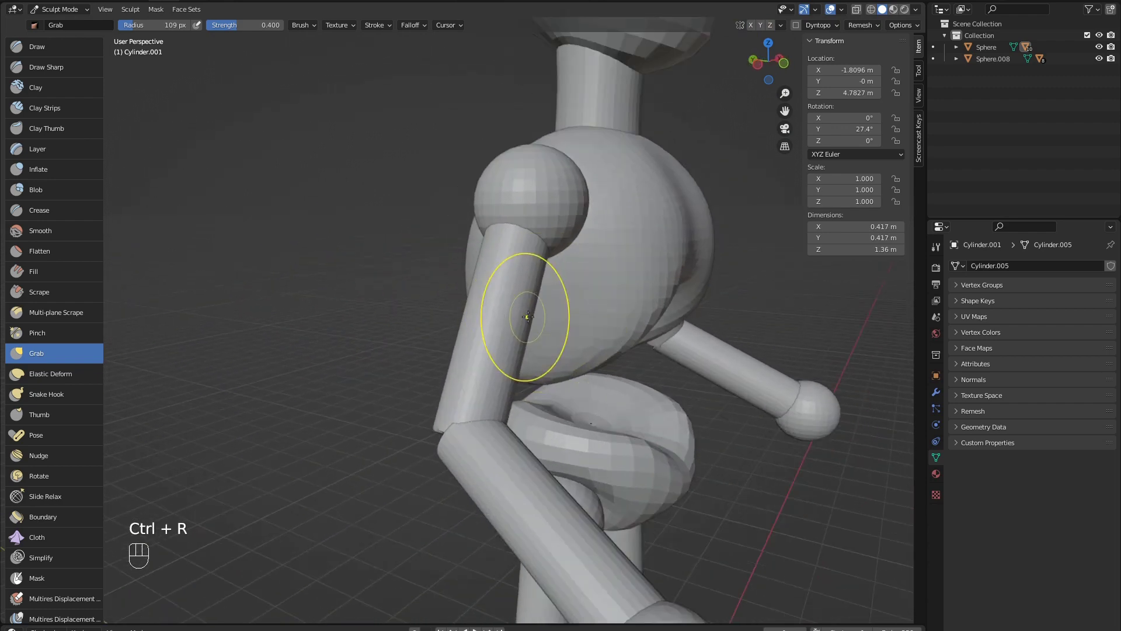
{"action": "scroll", "coordinate": [528, 317], "scroll_direction": "down", "scroll_amount": 4}
{"action": "scroll", "coordinate": [478, 360], "scroll_direction": "up", "scroll_amount": 4}
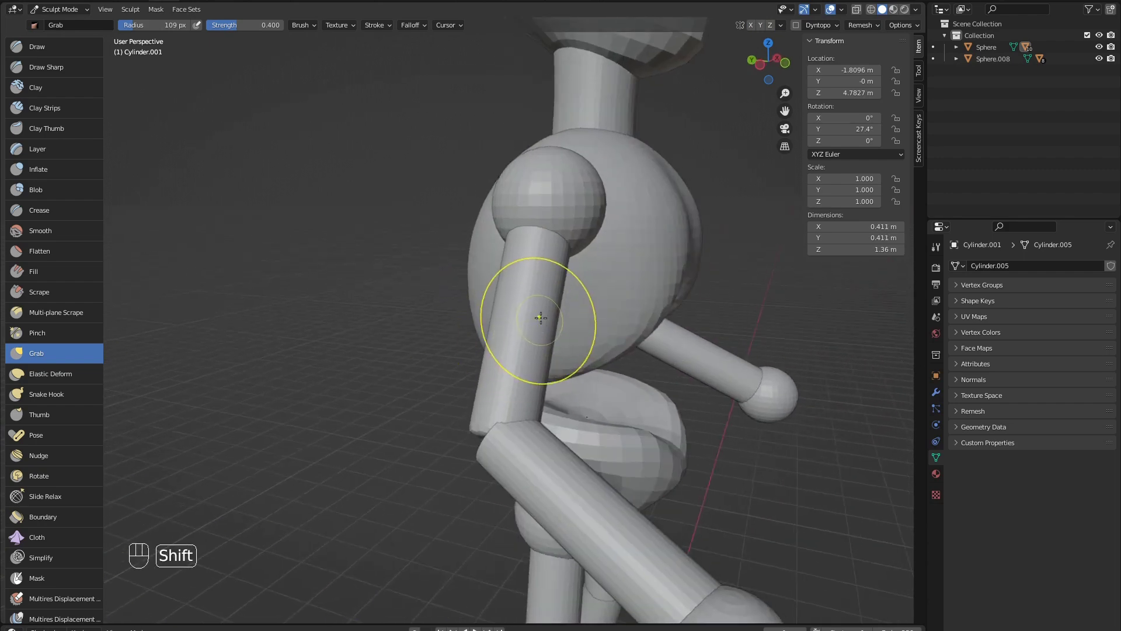
{"action": "key", "text": "shift+r"}
{"action": "left_click", "coordinate": [461, 323]}
{"action": "key", "text": "ctrl+r"}
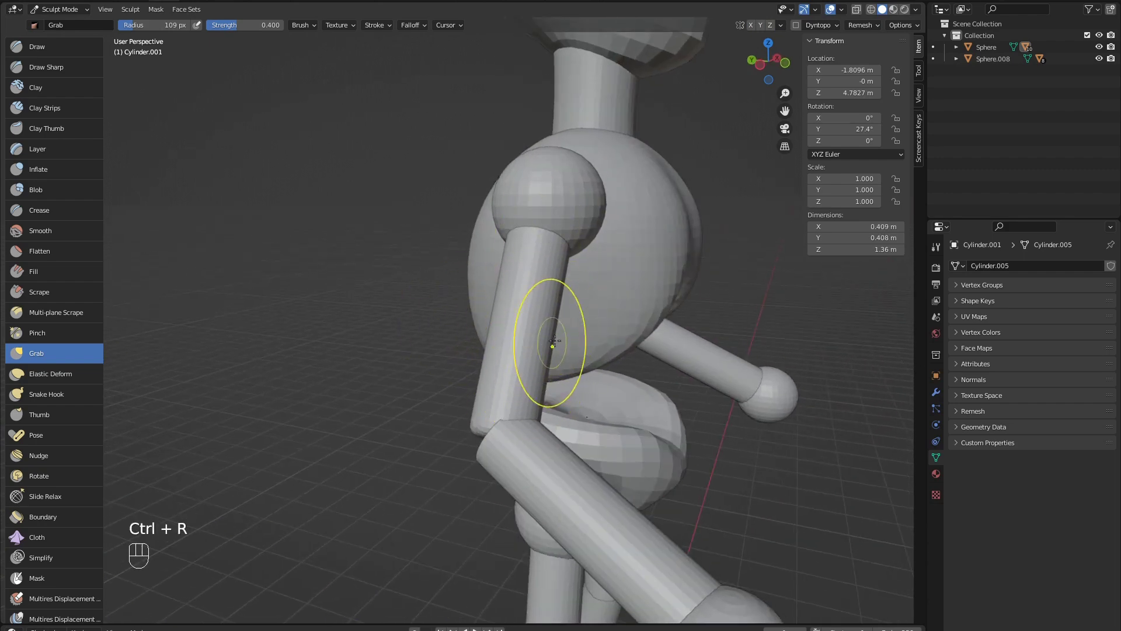
- Thicken and curve the upper arm below the shoulder using the Draw brush and the Grab brush at a 174 px radius
{"action": "middle_click_drag", "start_coordinate": [552, 309], "coordinate": [483, 305]}
{"action": "key", "text": "f"}
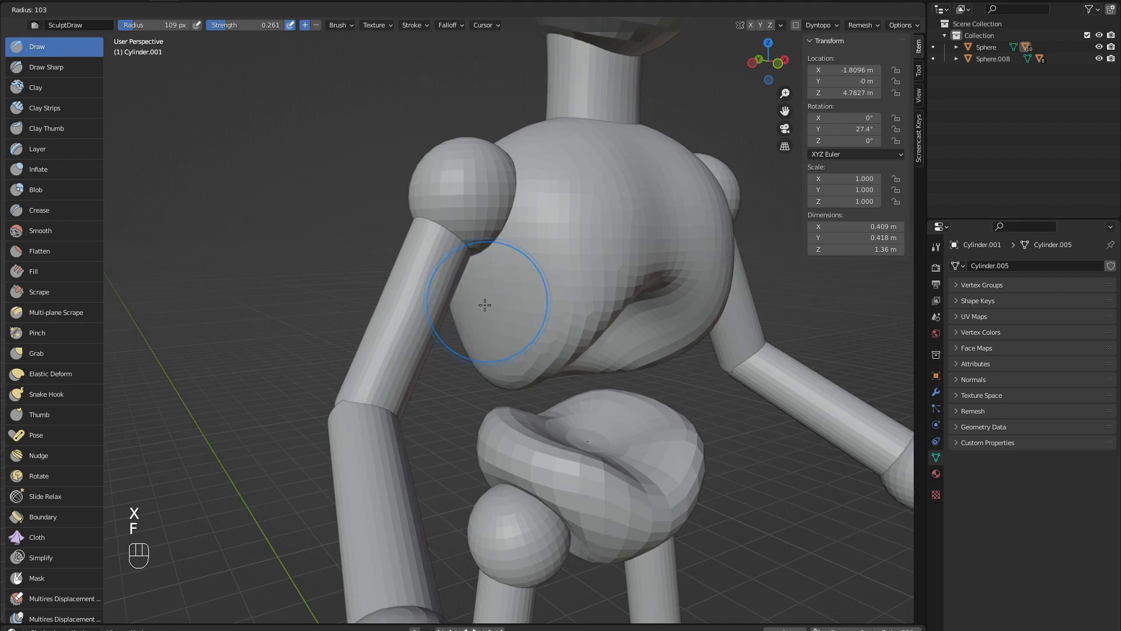
{"action": "middle_click_drag", "start_coordinate": [405, 346], "coordinate": [606, 361]}
{"action": "mouse_move", "coordinate": [580, 267]}
{"action": "middle_mouse_down"}
{"action": "mouse_move", "coordinate": [608, 270]}
{"action": "mouse_move", "coordinate": [542, 258]}
{"action": "mouse_move", "coordinate": [588, 243]}
{"action": "mouse_move", "coordinate": [575, 250]}
{"action": "middle_mouse_up"}
{"action": "key", "text": "g"}
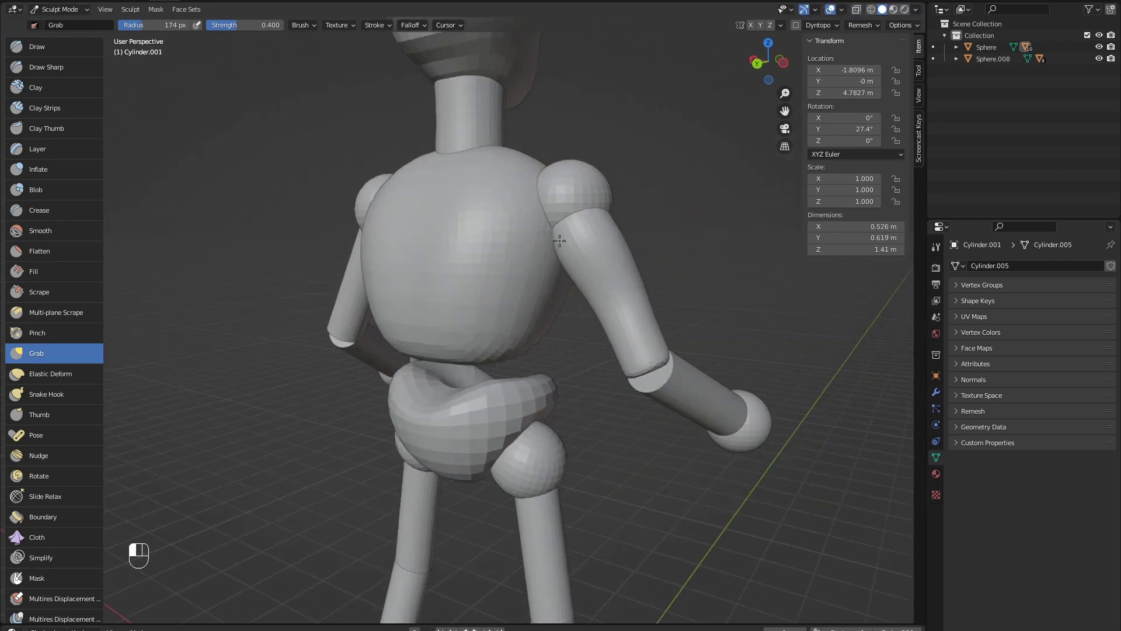
{"action": "scroll", "coordinate": [555, 338], "scroll_direction": "down", "scroll_amount": 3}
{"action": "mouse_move", "coordinate": [656, 367]}
{"action": "middle_mouse_down"}
{"action": "mouse_move", "coordinate": [555, 338]}
{"action": "mouse_move", "coordinate": [505, 338]}
{"action": "mouse_move", "coordinate": [540, 300]}
{"action": "middle_mouse_up"}
{"action": "scroll", "coordinate": [504, 338], "scroll_direction": "up", "scroll_amount": 4}
{"action": "left_click_drag", "start_coordinate": [543, 225], "coordinate": [550, 205]}
{"action": "scroll", "coordinate": [618, 224], "scroll_direction": "down", "scroll_amount": 2}
{"action": "mouse_move", "coordinate": [648, 226]}
{"action": "middle_mouse_down"}
{"action": "mouse_move", "coordinate": [485, 235]}
{"action": "mouse_move", "coordinate": [601, 250]}
{"action": "mouse_move", "coordinate": [590, 248]}
{"action": "middle_mouse_up"}
- Shape the upper arm's lower end toward the elbow with the Grab brush, making the arm about 0.52 × 0.63 × 1.58 m
{"action": "scroll", "coordinate": [613, 228], "scroll_direction": "down", "scroll_amount": 2}
{"action": "scroll", "coordinate": [540, 248], "scroll_direction": "up", "scroll_amount": 3}
{"action": "mouse_move", "coordinate": [433, 370]}
{"action": "middle_mouse_down"}
{"action": "mouse_move", "coordinate": [540, 345]}
{"action": "mouse_move", "coordinate": [620, 348]}
{"action": "middle_mouse_up"}
{"action": "left_click_drag", "start_coordinate": [615, 346], "coordinate": [626, 355]}
{"action": "mouse_move", "coordinate": [654, 373]}
{"action": "middle_mouse_down"}
{"action": "mouse_move", "coordinate": [595, 396]}
{"action": "mouse_move", "coordinate": [497, 362]}
{"action": "middle_mouse_up"}
{"action": "middle_click_drag", "start_coordinate": [557, 327], "coordinate": [621, 310]}
- Refine the upper arm's outline near the elbow and inner side with the Grab brush at a 90 px radius
{"action": "scroll", "coordinate": [492, 398], "scroll_direction": "up", "scroll_amount": 3}
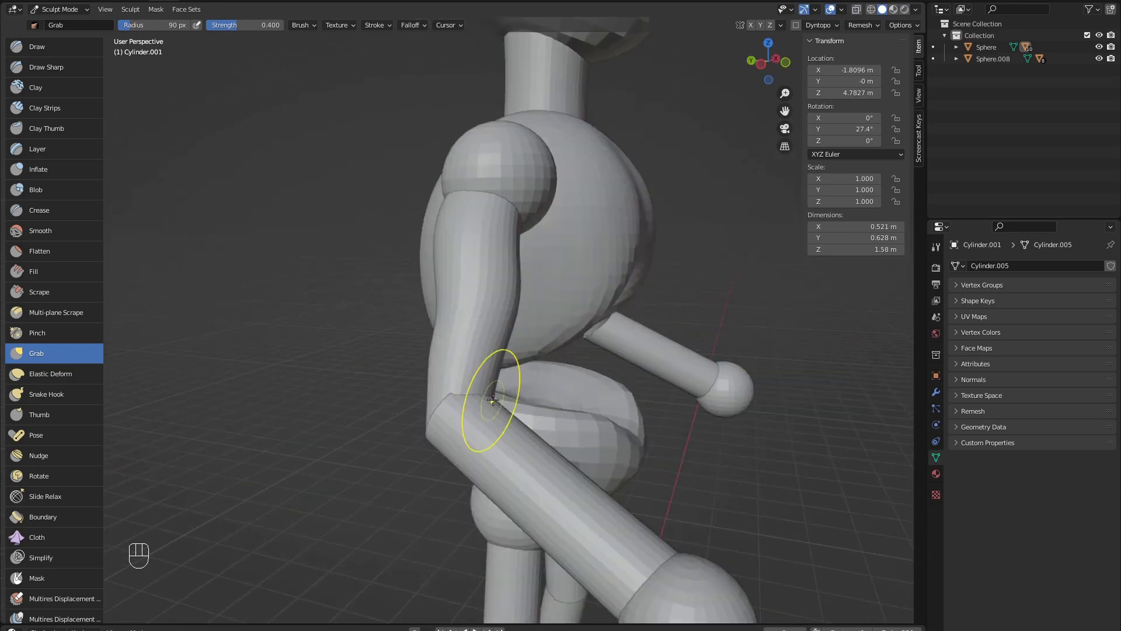
{"action": "middle_click_drag", "start_coordinate": [477, 406], "coordinate": [380, 389]}
{"action": "scroll", "coordinate": [391, 373], "scroll_direction": "down", "scroll_amount": 4}
{"action": "middle_click_drag", "start_coordinate": [429, 331], "coordinate": [445, 322]}
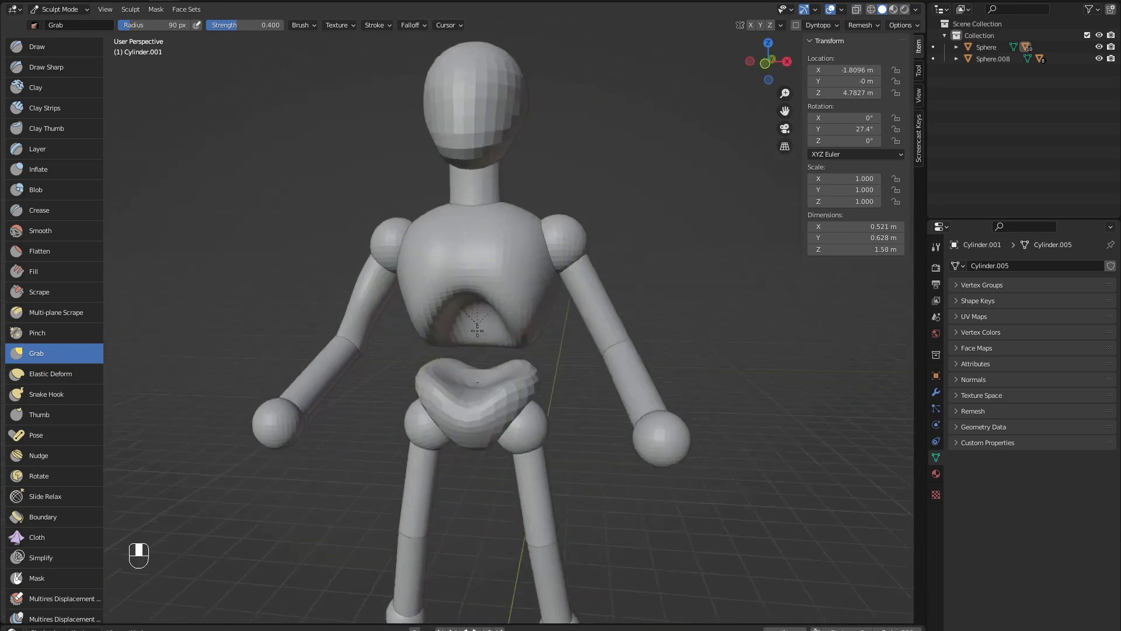
{"action": "scroll", "coordinate": [444, 322], "scroll_direction": "up", "scroll_amount": 1}
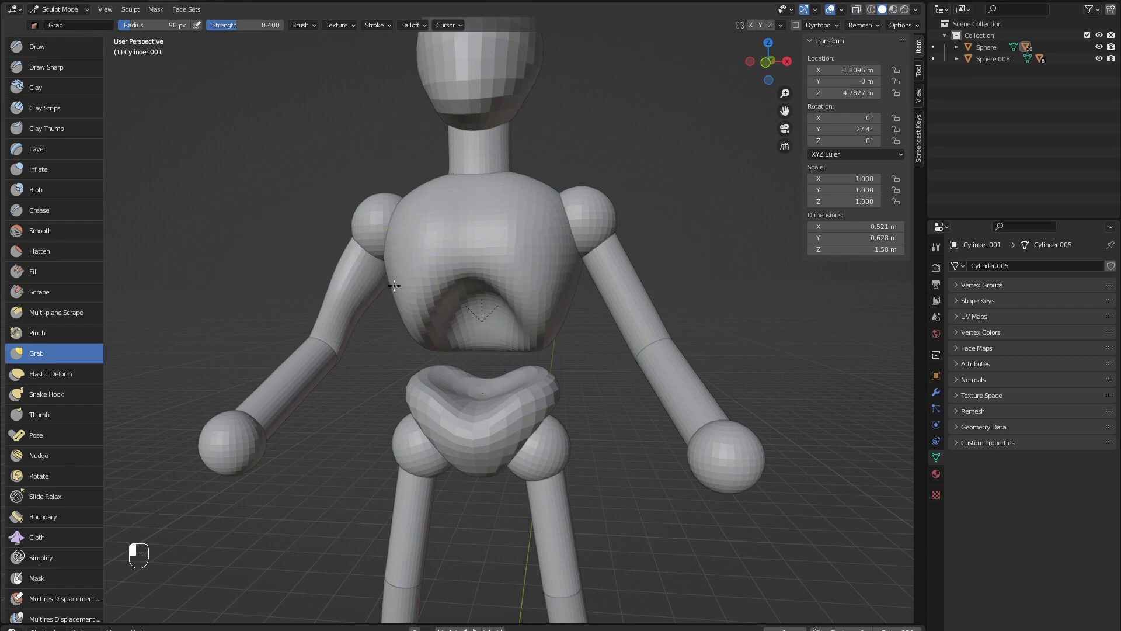
{"action": "middle_click_drag", "start_coordinate": [398, 284], "coordinate": [593, 351]}
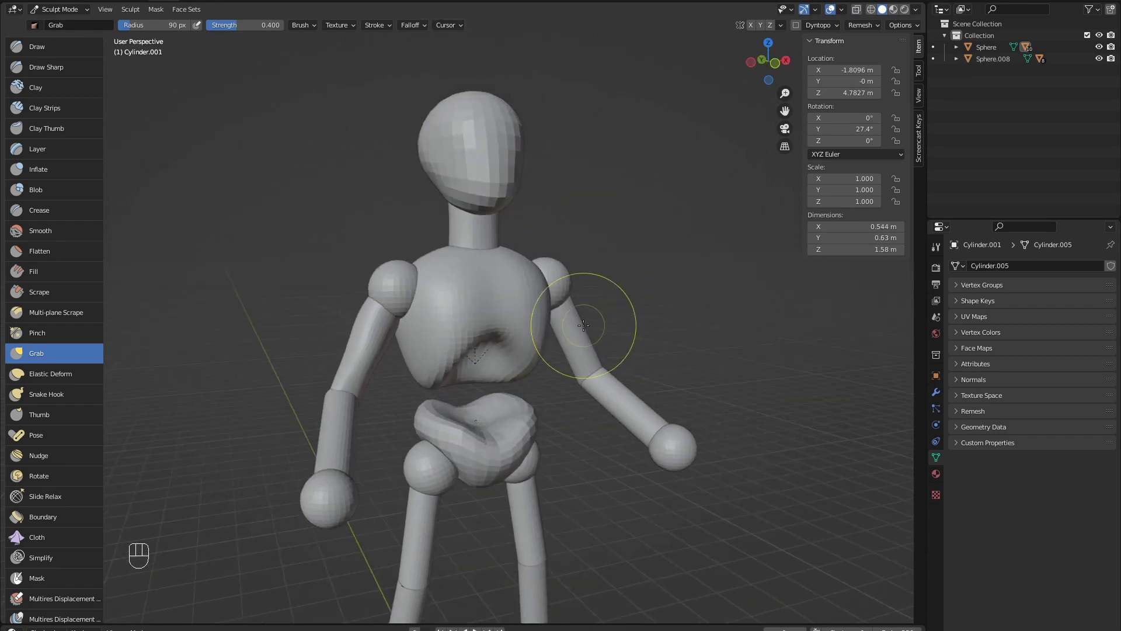
- Undo the last three changes and apply the scale of the opposite, unsculpted upper arm in Object Mode
{"action": "key", "text": "ctrl+Tab"}
{"action": "key", "text": "ctrl+z"}
{"action": "key", "text": "ctrl+z"}
{"action": "key", "text": "ctrl+z"}
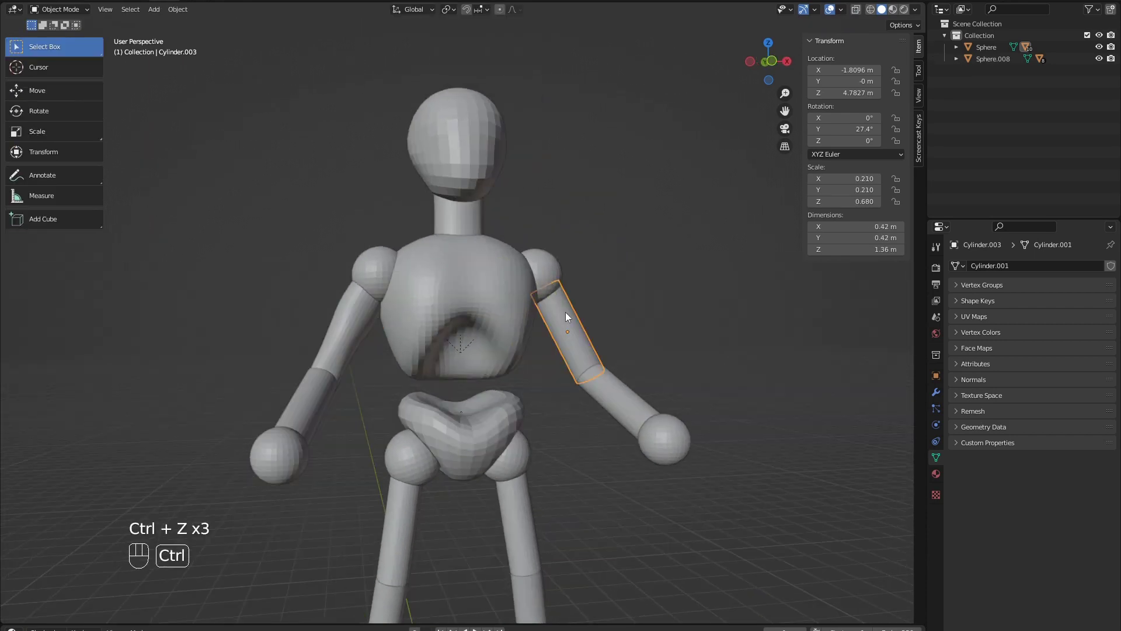
{"action": "key", "text": "ctrl+a"}
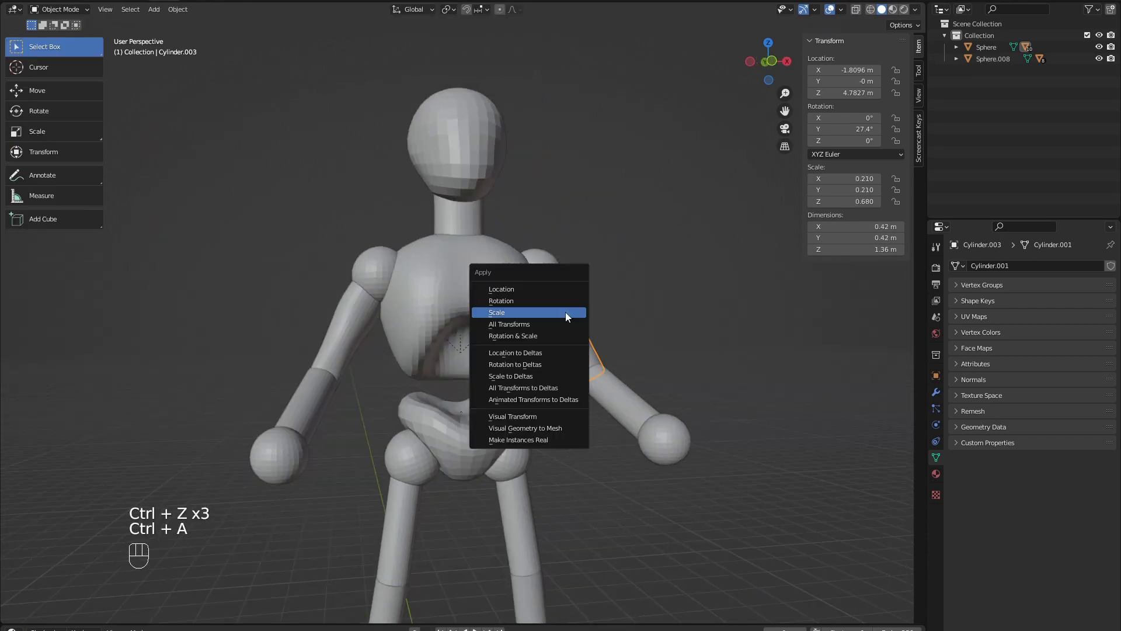
{"action": "left_click", "coordinate": [565, 312]}
{"action": "middle_click_drag", "start_coordinate": [566, 312], "coordinate": [534, 316]}
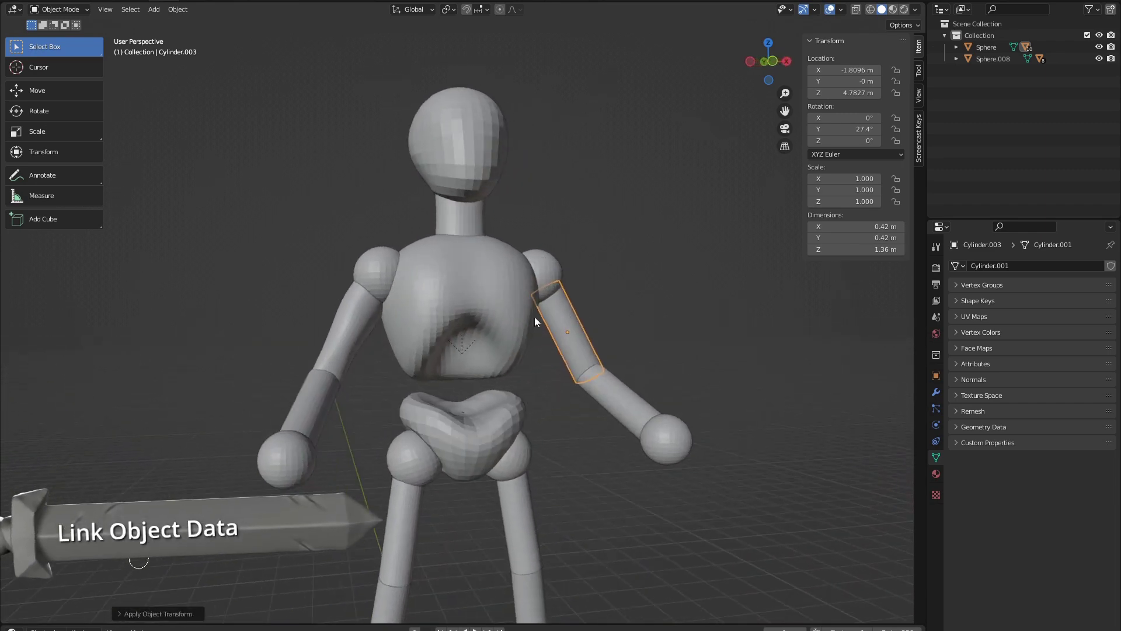
- Link the unsculpted upper arm's object data to the sculpted upper arm, and select the forearm below the sculpted one
{"action": "left_click", "coordinate": [357, 320], "text": "shift"}
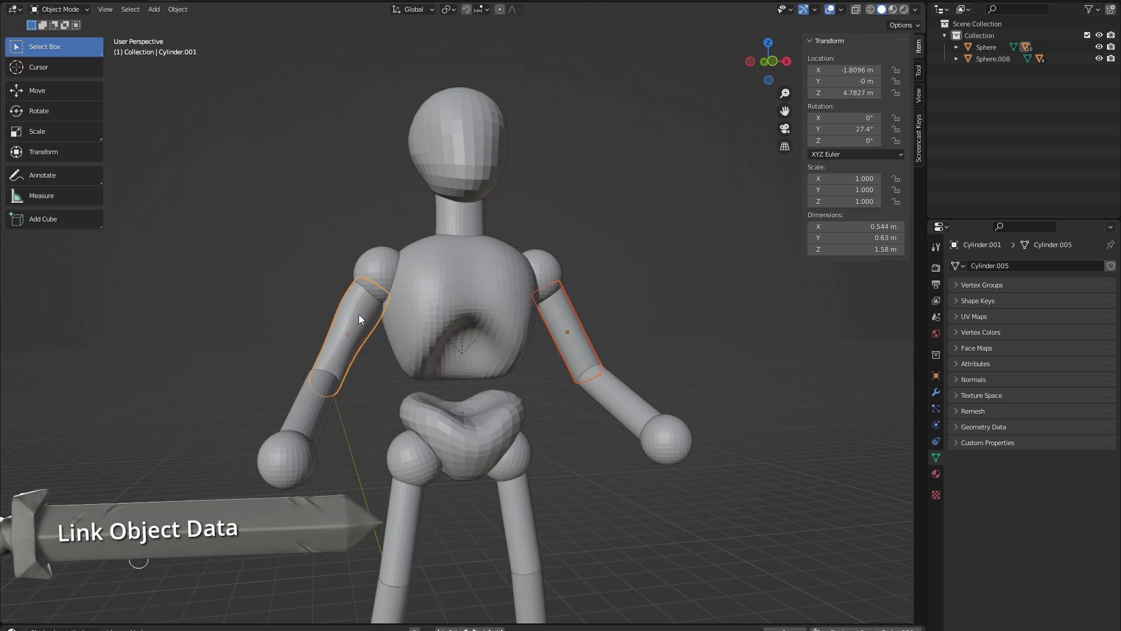
{"action": "key", "text": "ctrl+l"}
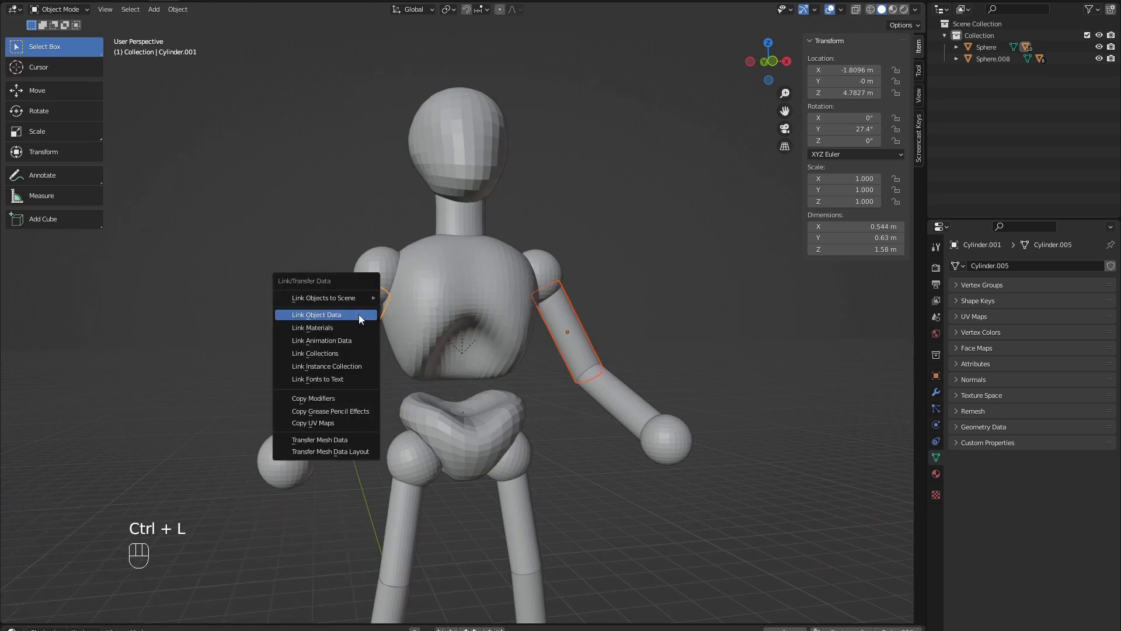
{"action": "left_click", "coordinate": [359, 314]}
{"action": "middle_click_drag", "start_coordinate": [674, 261], "coordinate": [587, 258]}
{"action": "left_click", "coordinate": [558, 323]}
{"action": "scroll", "coordinate": [655, 303], "scroll_direction": "down", "scroll_amount": 1}
{"action": "left_click", "coordinate": [624, 311]}
{"action": "scroll", "coordinate": [580, 298], "scroll_direction": "up", "scroll_amount": 3}
{"action": "scroll", "coordinate": [585, 299], "scroll_direction": "down", "scroll_amount": 2}
{"action": "left_click", "coordinate": [344, 357]}
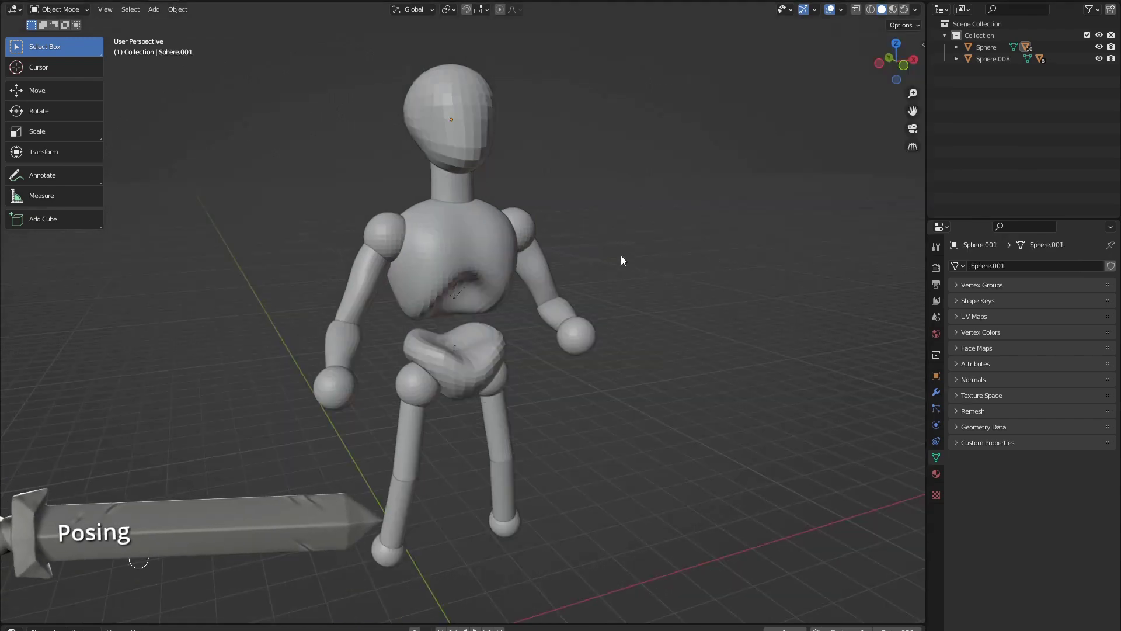
{"action": "middle_click_drag", "start_coordinate": [621, 257], "coordinate": [608, 245]}
- Tilt and twist the ribcage together with its attached head and arms using a free trackball rotation
{"action": "left_click", "coordinate": [498, 244]}
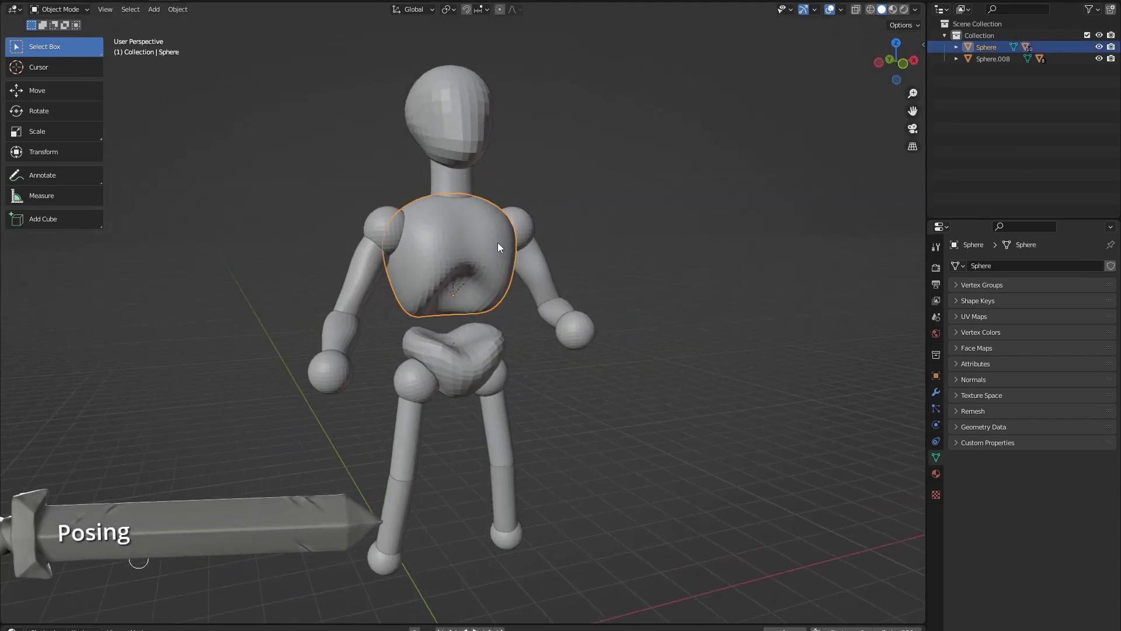
{"action": "key", "text": "r"}
{"action": "key", "text": "r"}
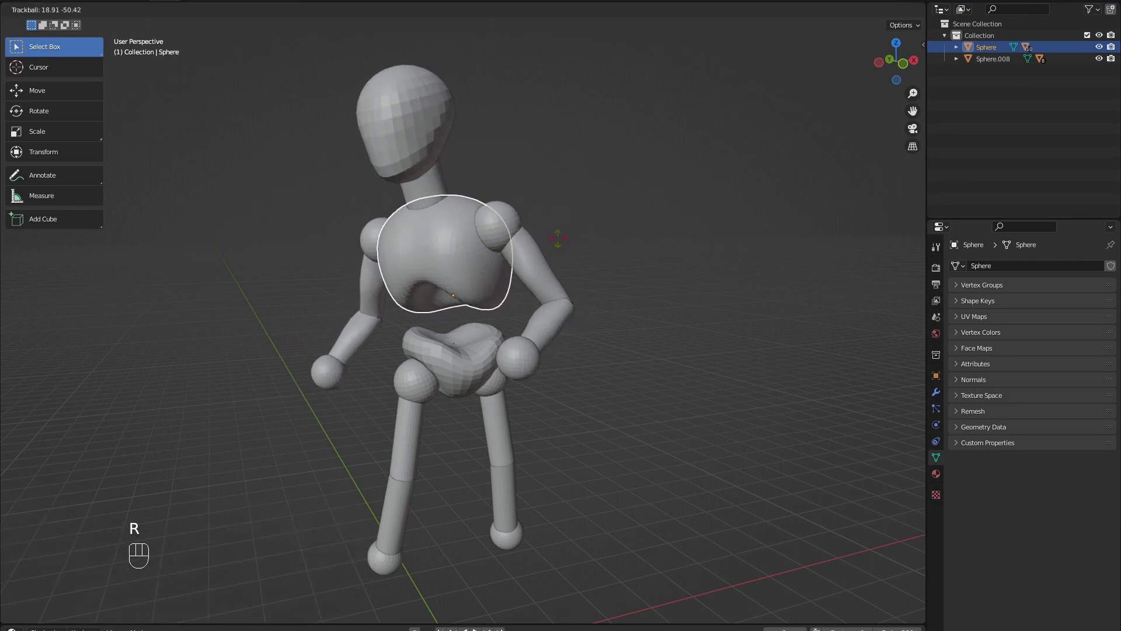
{"action": "left_click", "coordinate": [506, 230]}
{"action": "middle_click_drag", "start_coordinate": [505, 230], "coordinate": [524, 223]}
- Rotate the neck, and turn the head with an adjustment about the global X axis
{"action": "key", "text": "r"}
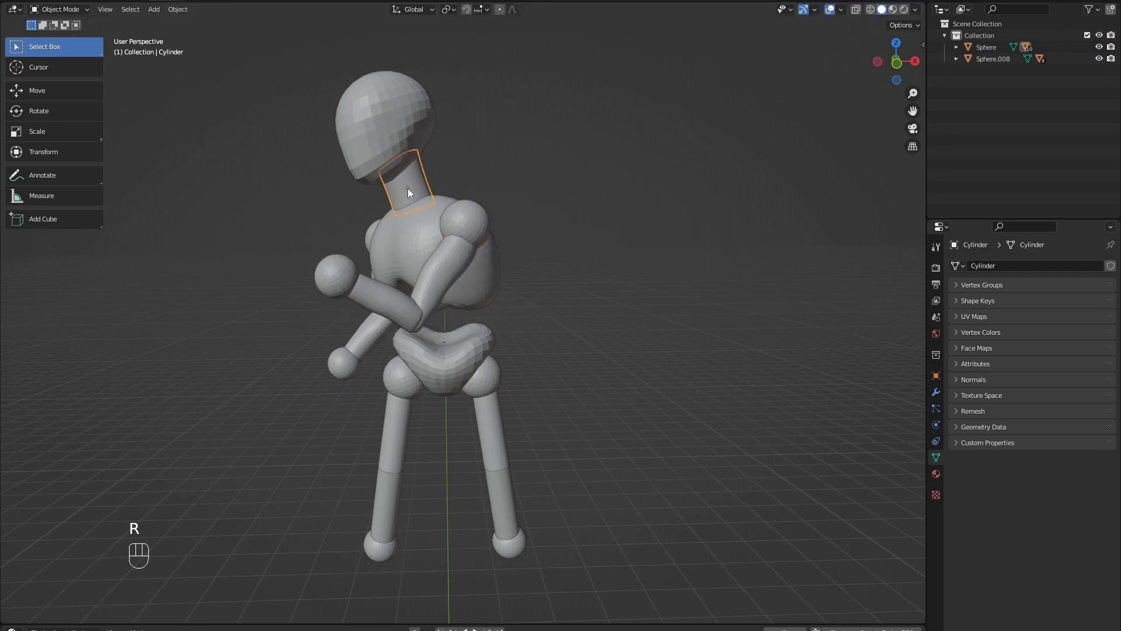
{"action": "key", "text": "r"}
{"action": "key", "text": "r"}
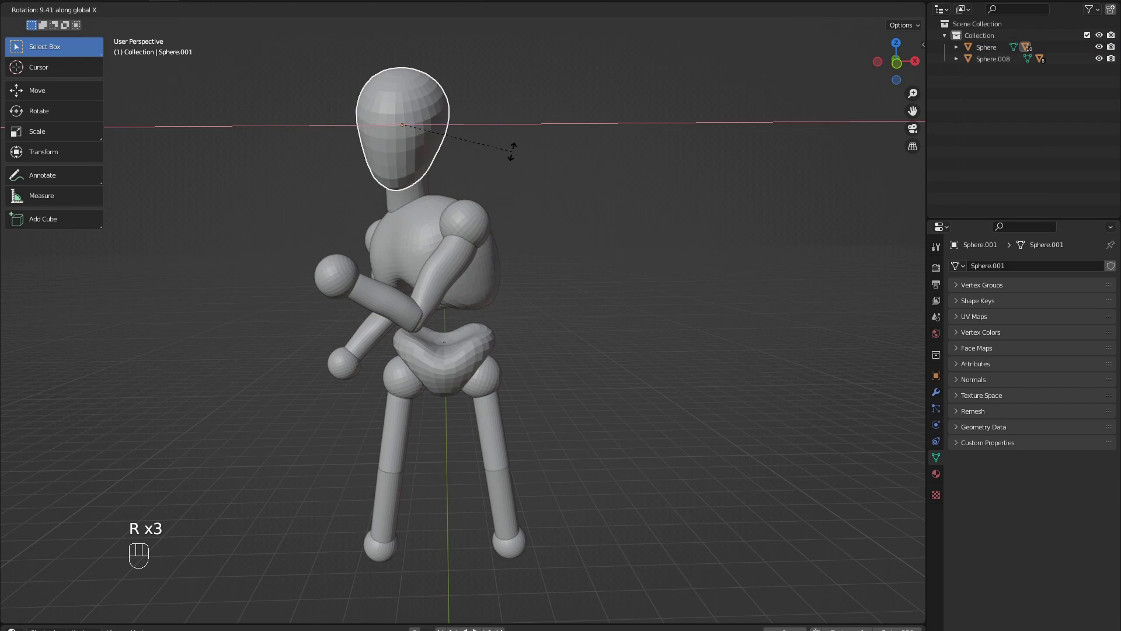
{"action": "middle_click_drag", "start_coordinate": [471, 165], "coordinate": [561, 158]}
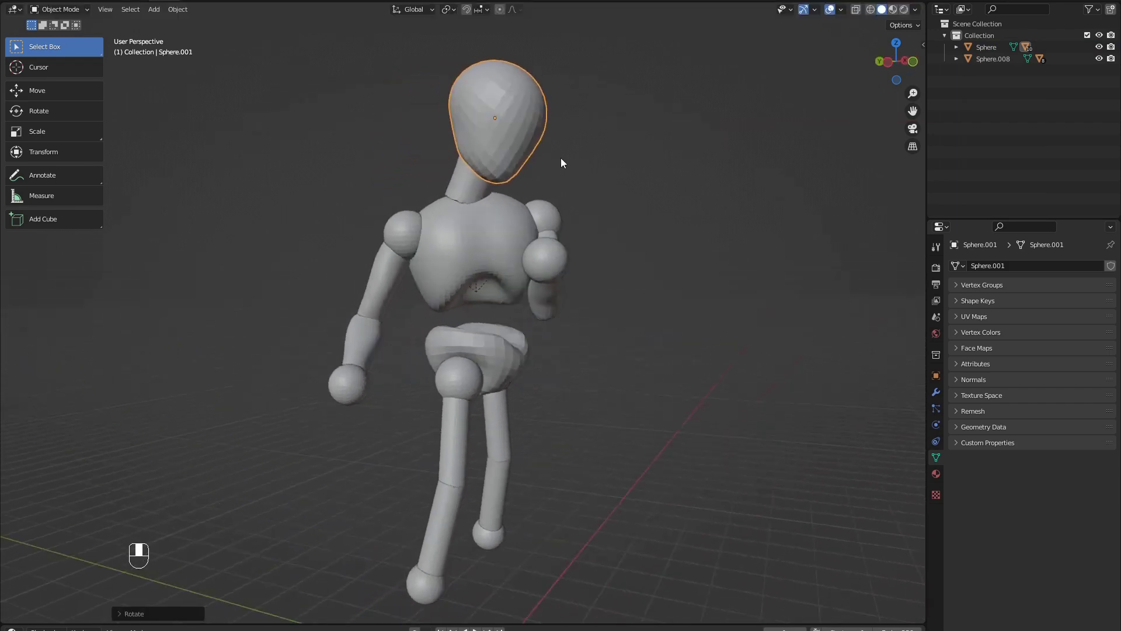
- Pose the other arm by rotating it at the shoulder and bending its forearm about the global X axis
{"action": "middle_click_drag", "start_coordinate": [401, 233], "coordinate": [533, 243]}
{"action": "key", "text": "r"}
{"action": "left_click", "coordinate": [563, 271]}
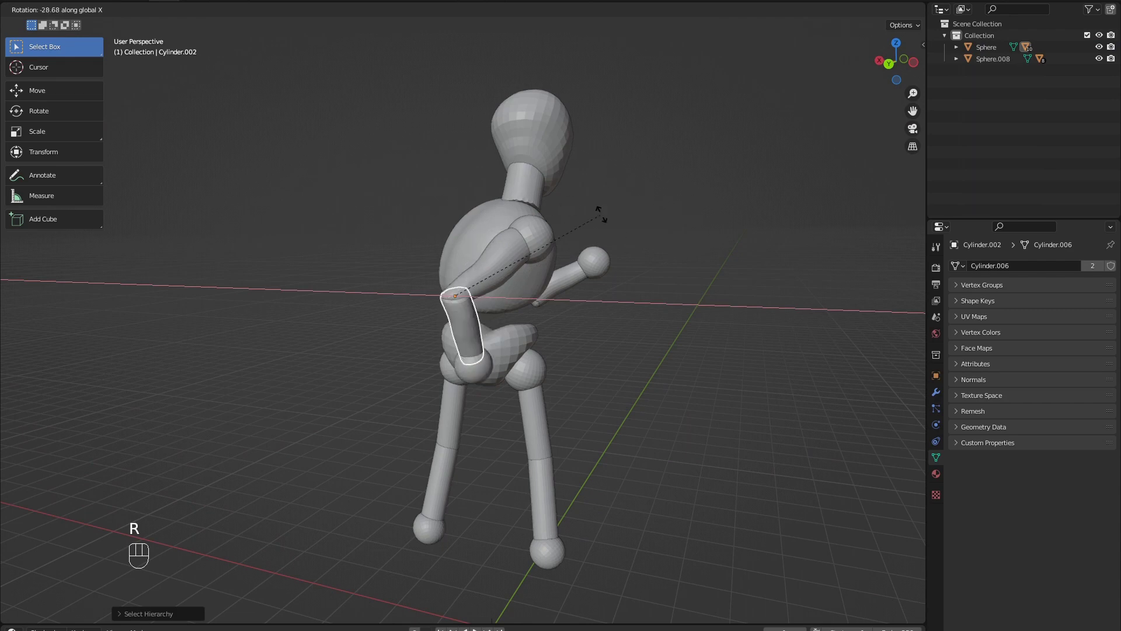
{"action": "left_click", "coordinate": [430, 168]}
{"action": "middle_click_drag", "start_coordinate": [542, 168], "coordinate": [373, 181]}
- Rotate one leg at the hip joint and bend its lower leg at the knee about the X axis
{"action": "middle_click_drag", "start_coordinate": [446, 264], "coordinate": [514, 239]}
{"action": "left_click", "coordinate": [435, 296]}
{"action": "middle_click_drag", "start_coordinate": [441, 299], "coordinate": [520, 306]}
{"action": "key", "text": "r"}
{"action": "key", "text": "bracketright"}
{"action": "key", "text": "r"}
{"action": "key", "text": "x"}
{"action": "left_click", "coordinate": [506, 281]}
- Pose the legs below the pelvis with free trackball rotations, including one at the hip joint sphere
{"action": "middle_click_drag", "start_coordinate": [590, 286], "coordinate": [551, 348]}
{"action": "key", "text": "r"}
{"action": "key", "text": "r"}
{"action": "left_click", "coordinate": [548, 387]}
{"action": "middle_click_drag", "start_coordinate": [473, 327], "coordinate": [488, 302]}
{"action": "left_click", "coordinate": [488, 303]}
{"action": "key", "text": "r"}
{"action": "key", "text": "r"}
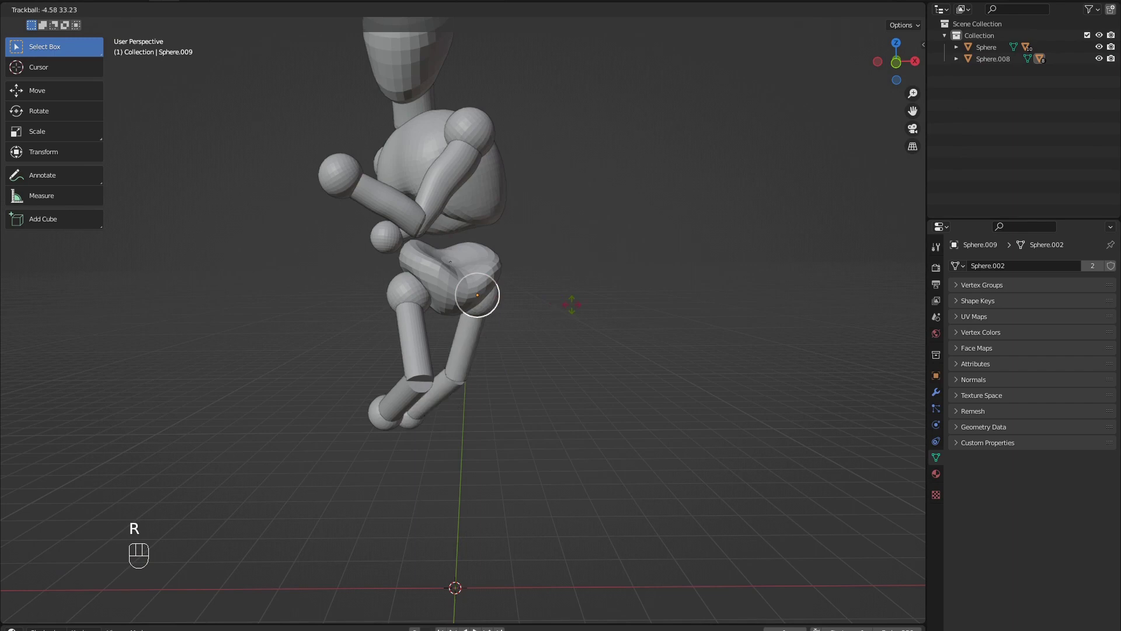
{"action": "middle_click_drag", "start_coordinate": [582, 294], "coordinate": [638, 353]}
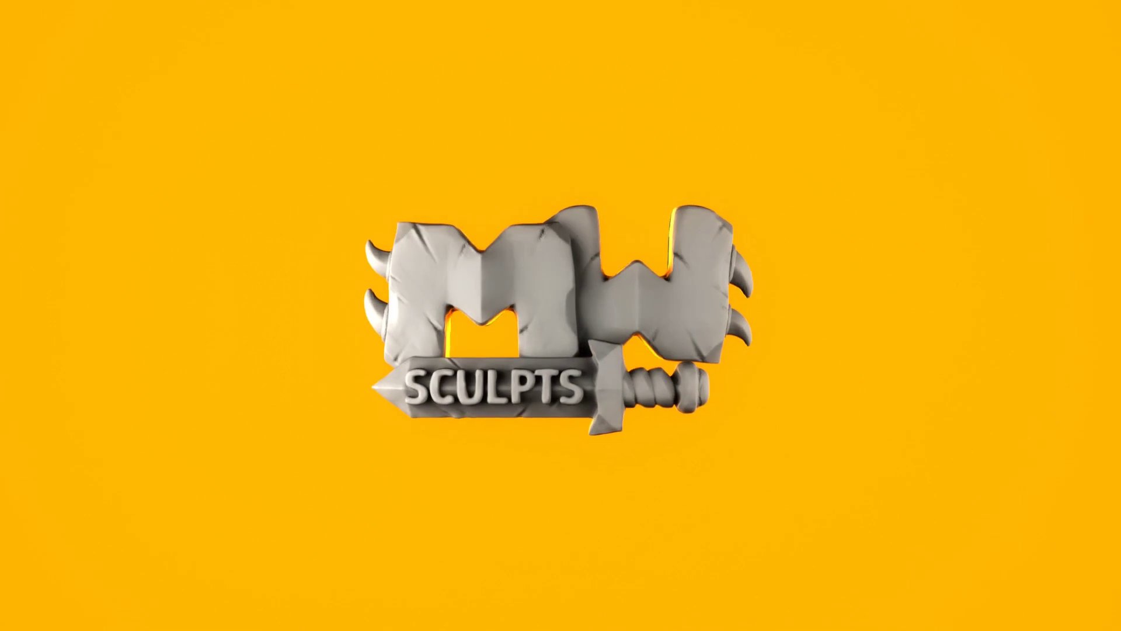